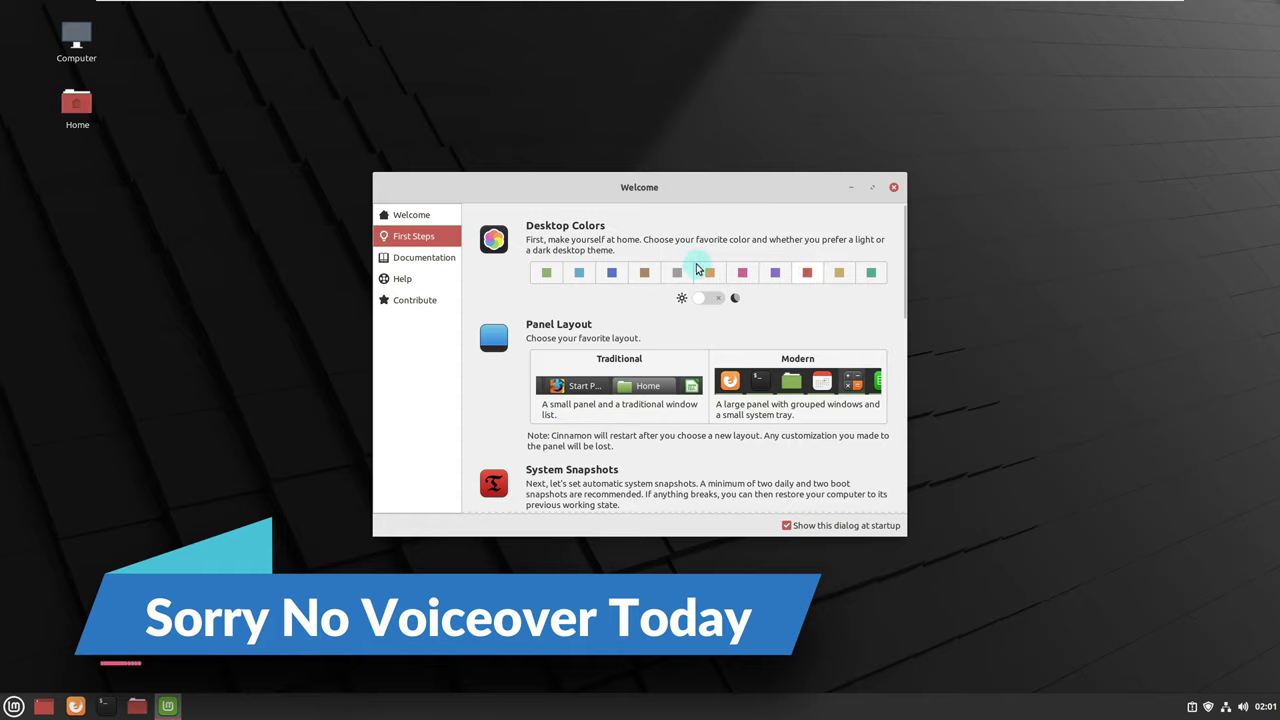
Set the desktop color to light blue and choose the Modern panel layout in the first-steps settings.
click(579, 272)
scroll(782, 374, down, 1)
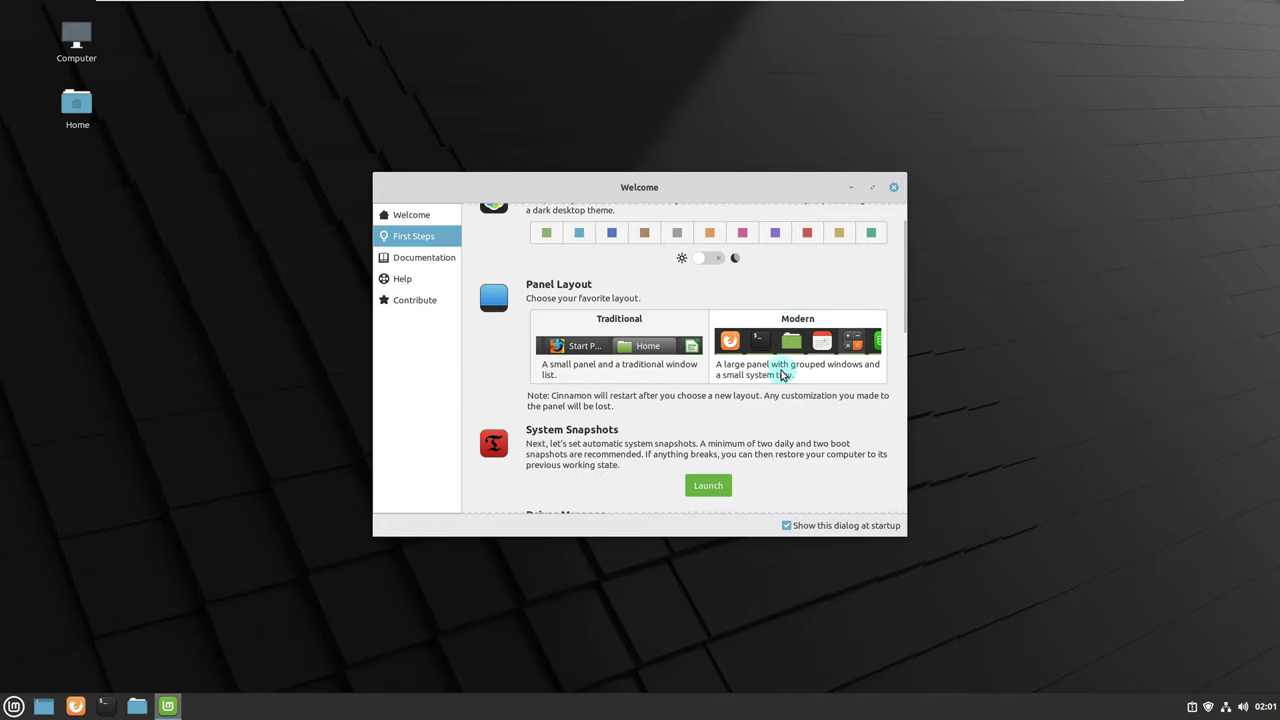
click(850, 340)
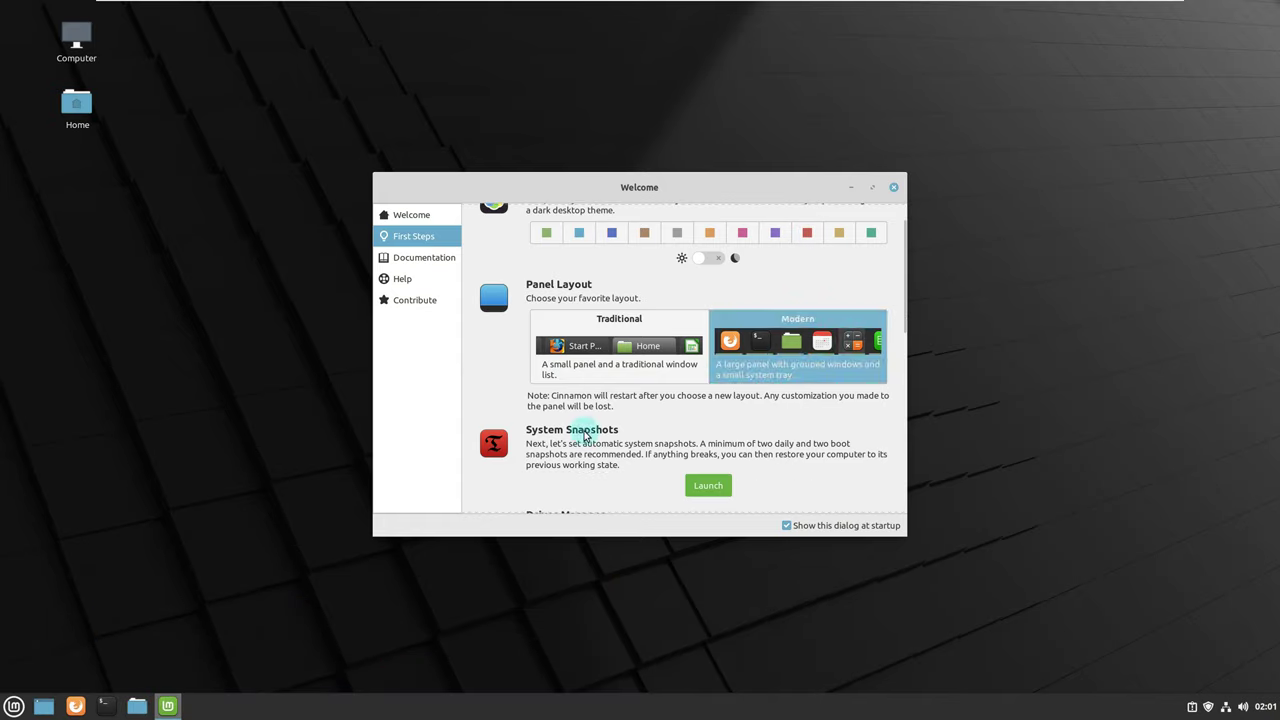
Look through the remaining first-steps entries down to Firewall, and close the Welcome window.
scroll(785, 435, down, 2)
scroll(752, 382, down, 2)
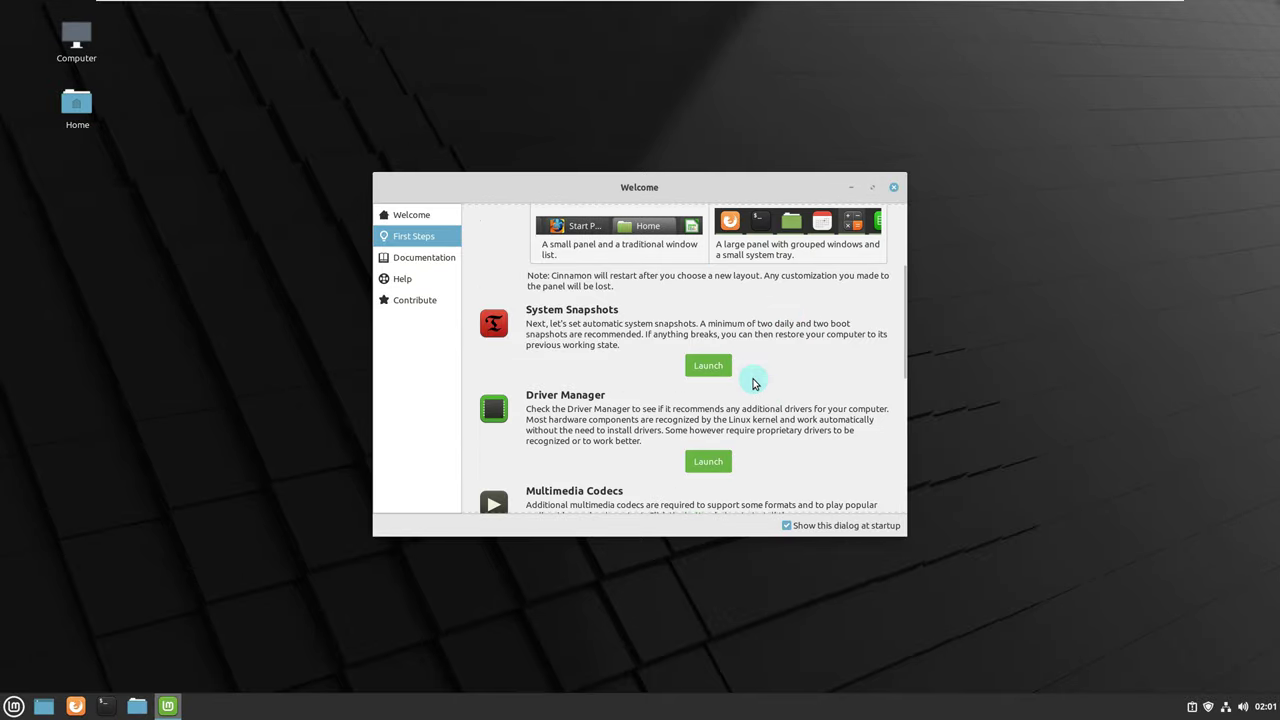
scroll(753, 382, down, 6)
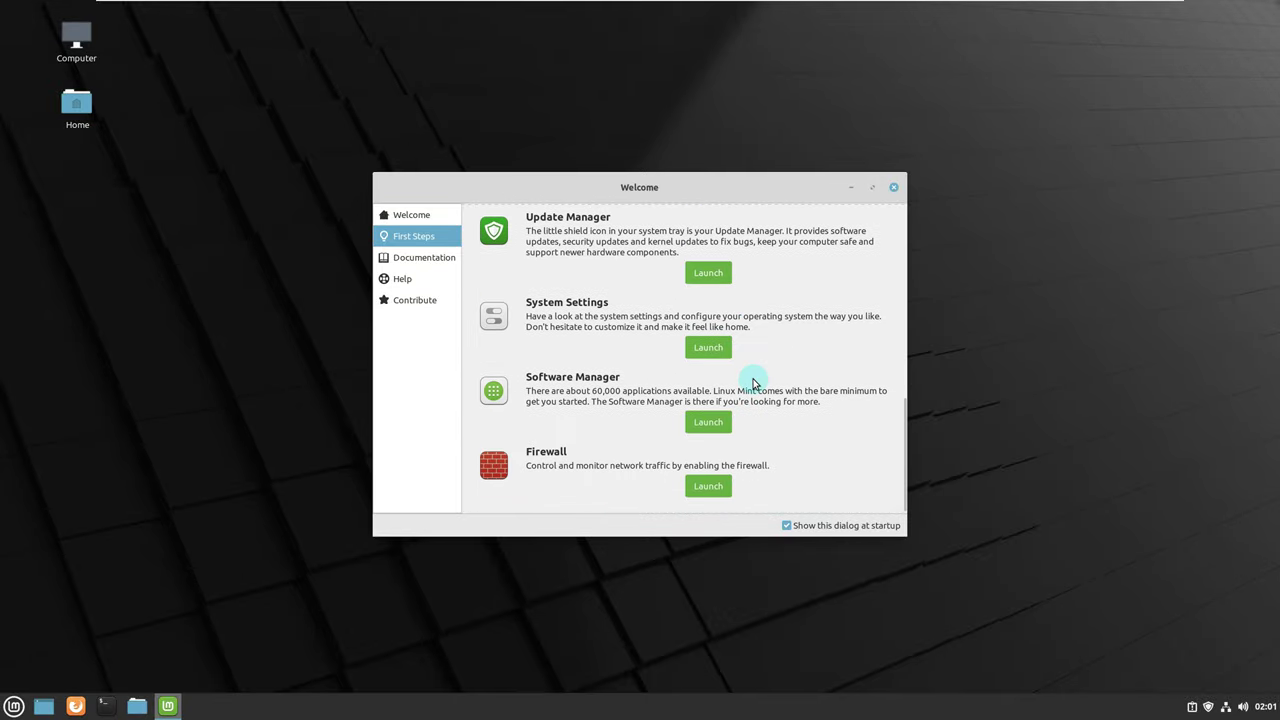
click(896, 188)
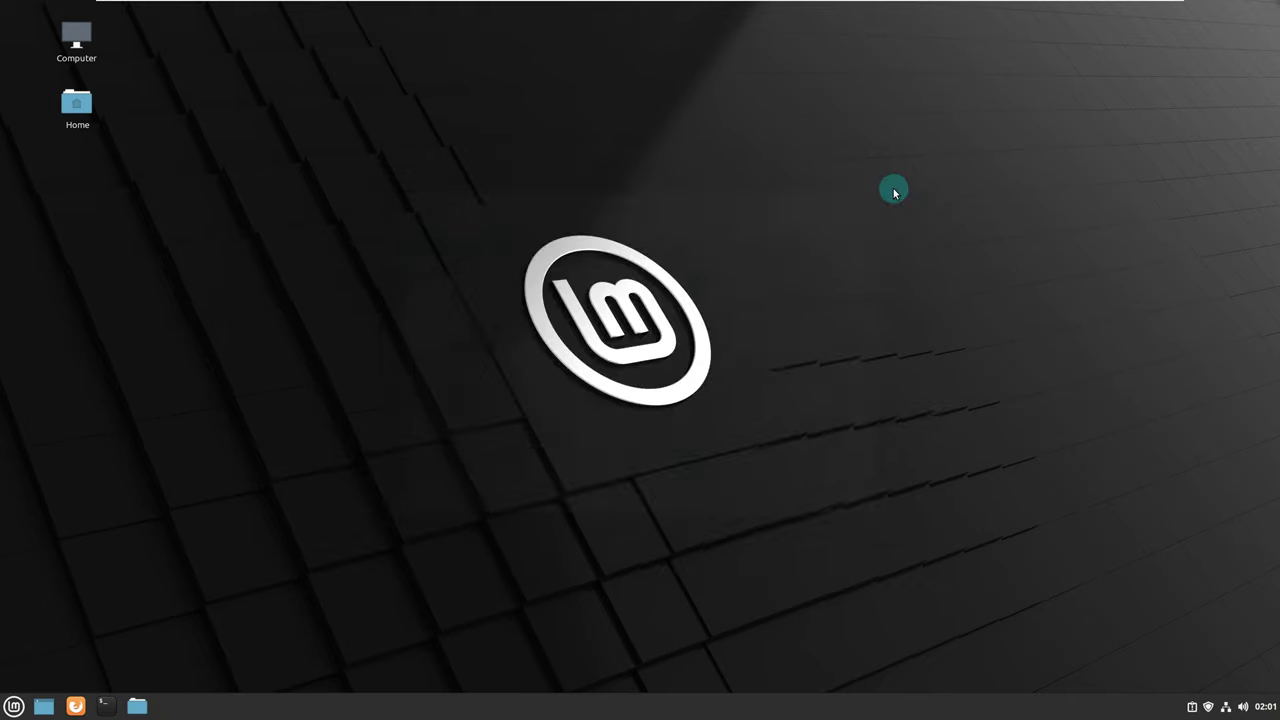
key(super)
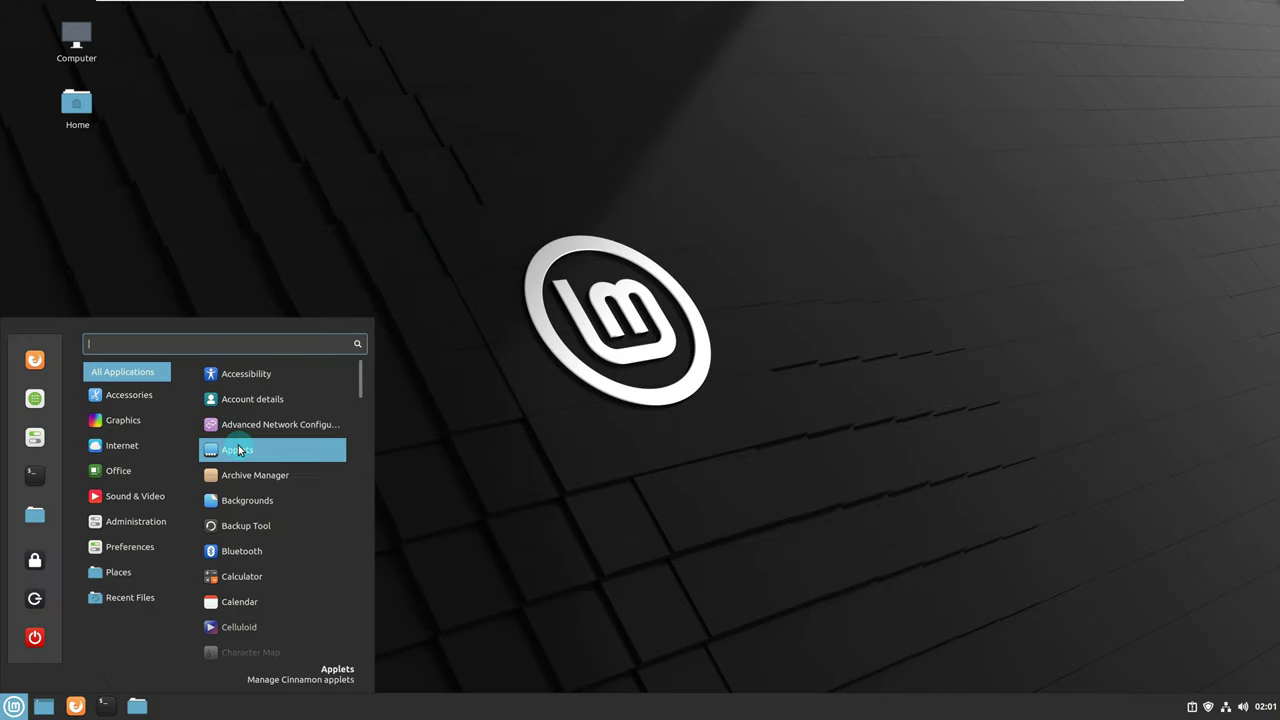
scroll(236, 478, down, 5)
scroll(241, 487, down, 12)
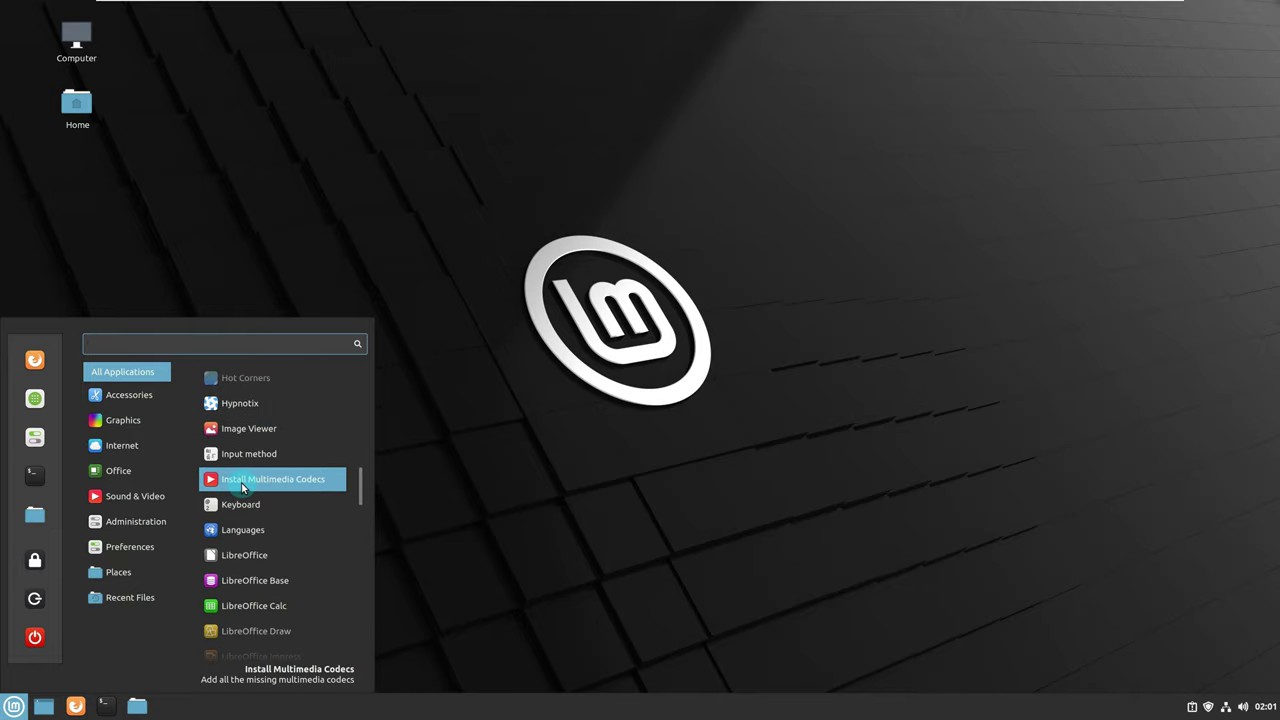
scroll(241, 487, down, 10)
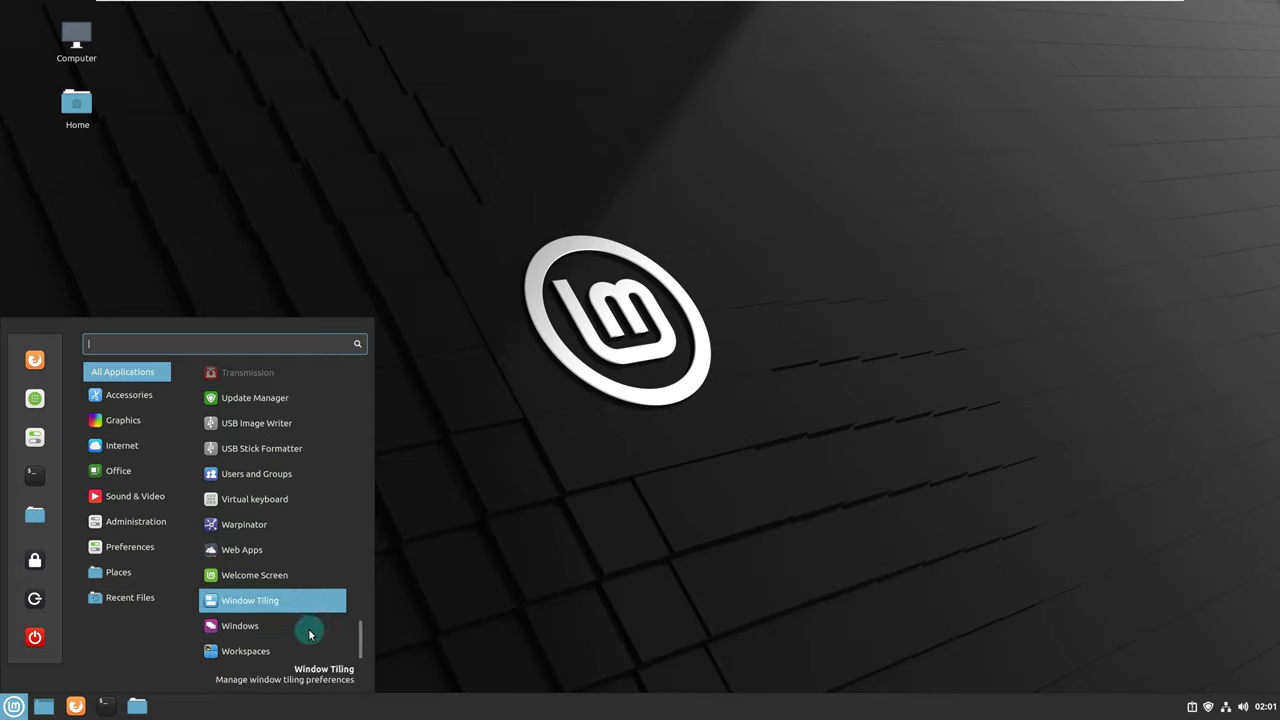
click(562, 472)
Check the installed Cinnamon version in a terminal with "cinnamon --version" and close the terminal.
click(110, 705)
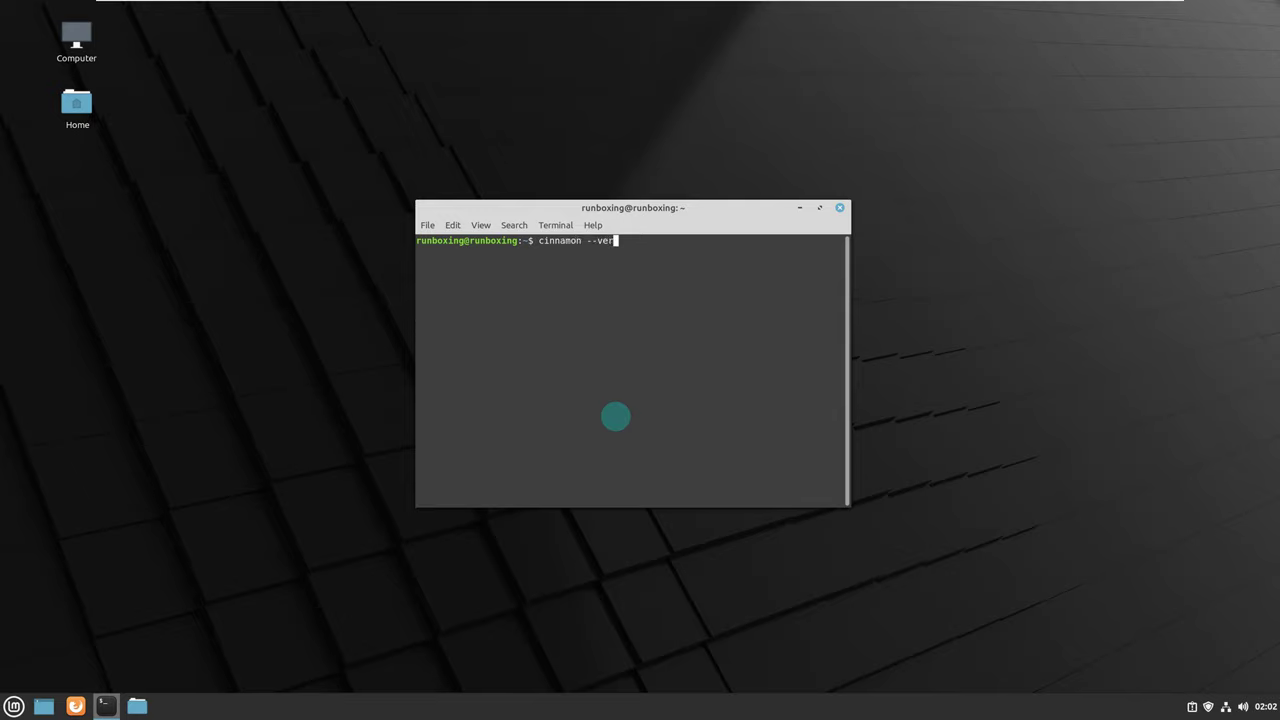
key(Return)
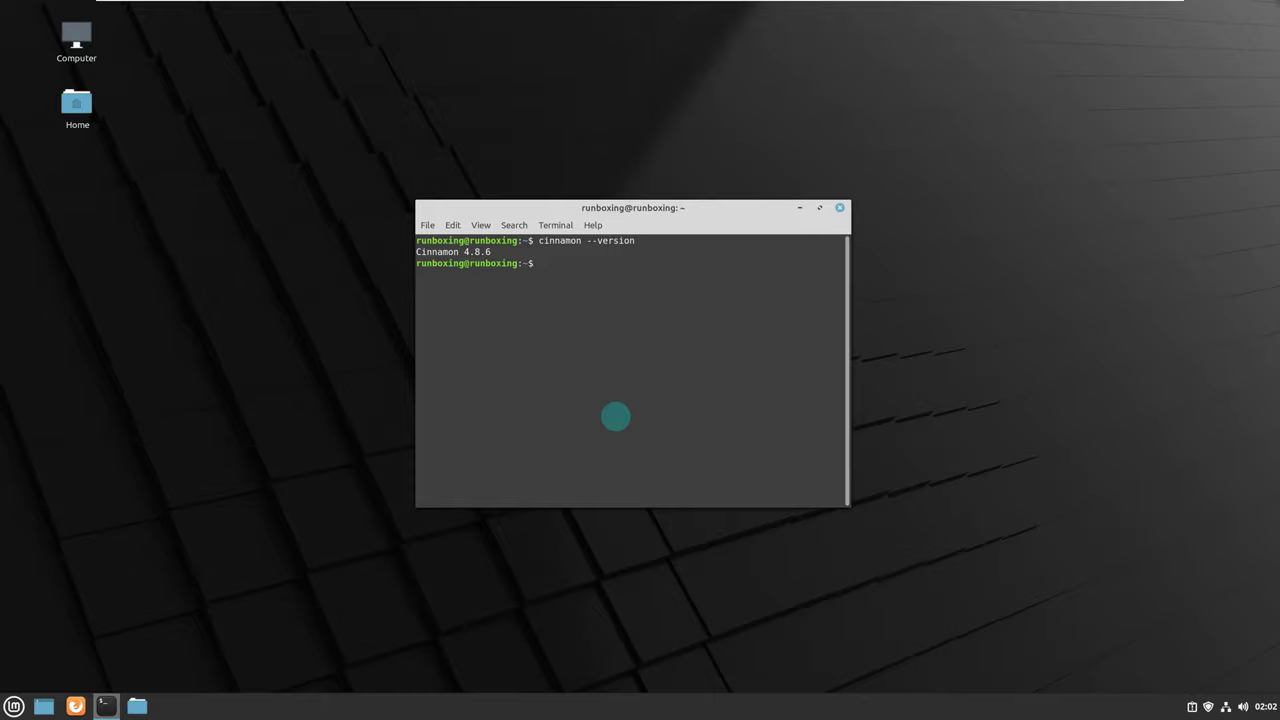
drag(512, 248, 409, 249)
click(846, 208)
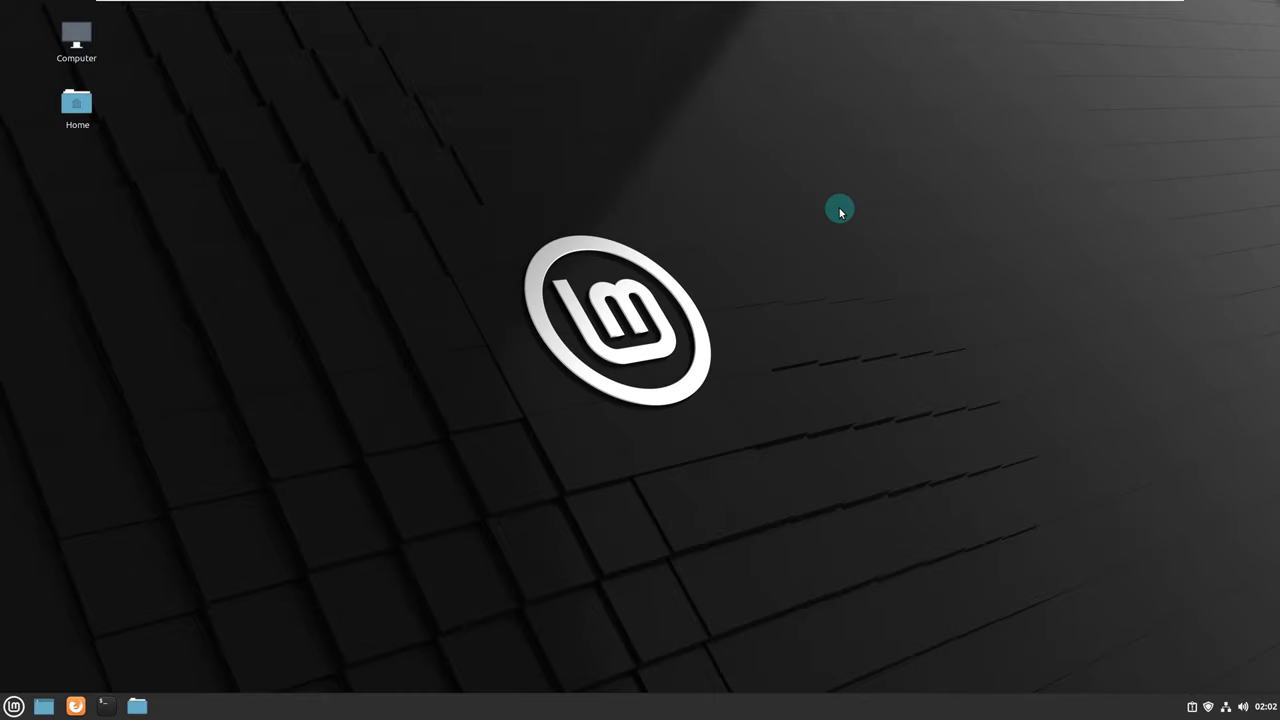
key(super)
text(about)
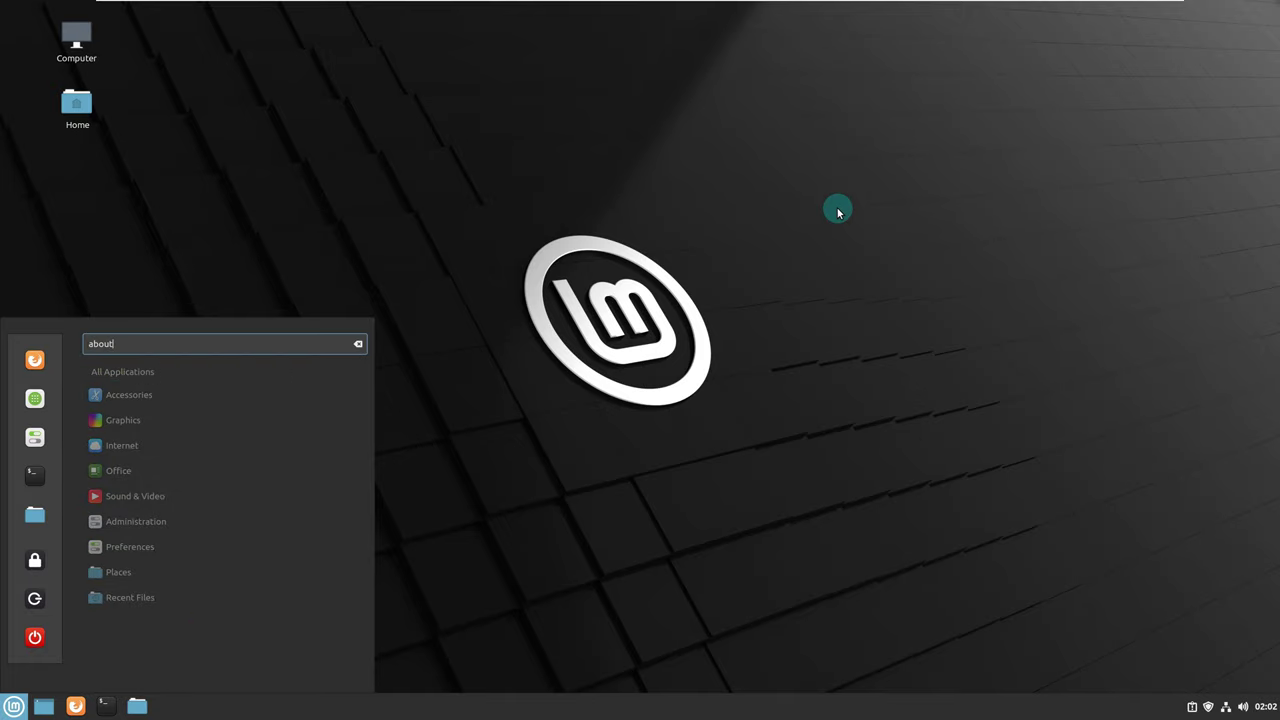
key(BackSpace)
key(BackSpace)
key(BackSpace)
key(BackSpace)
key(BackSpace)
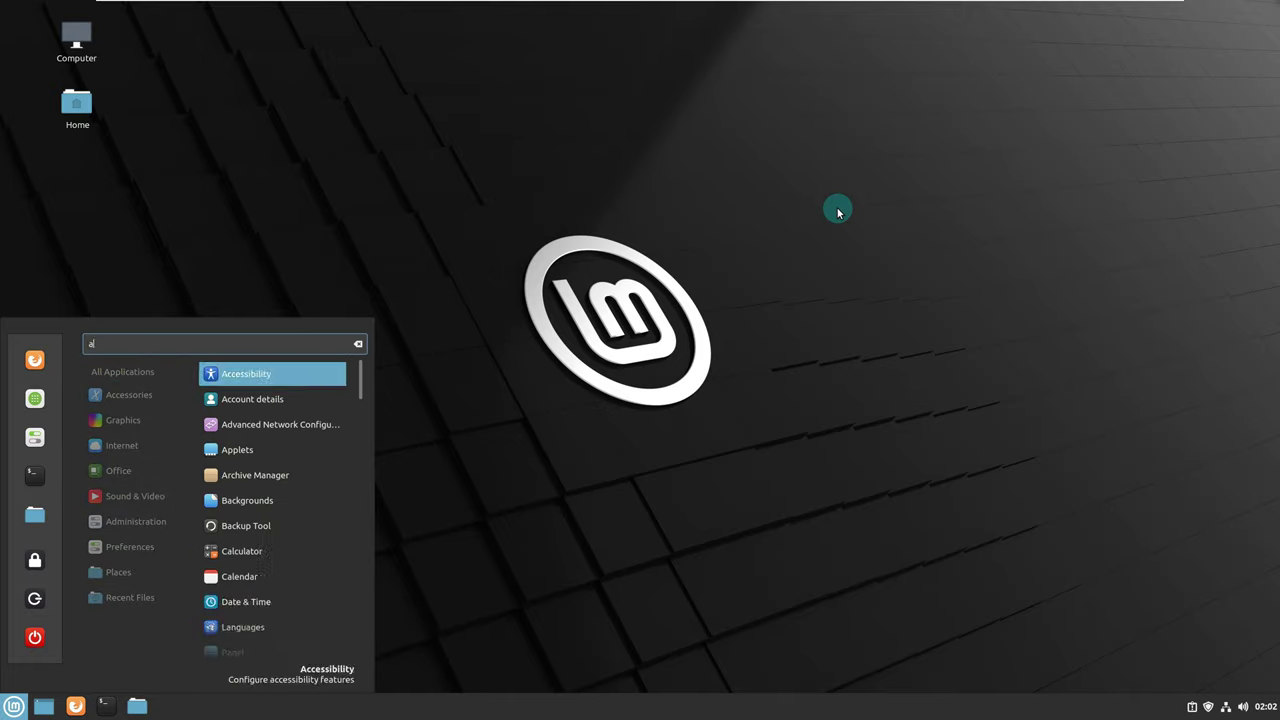
Find System Info by searching the applications for "info", review the Cinnamon version and hardware details, and close it.
text(info)
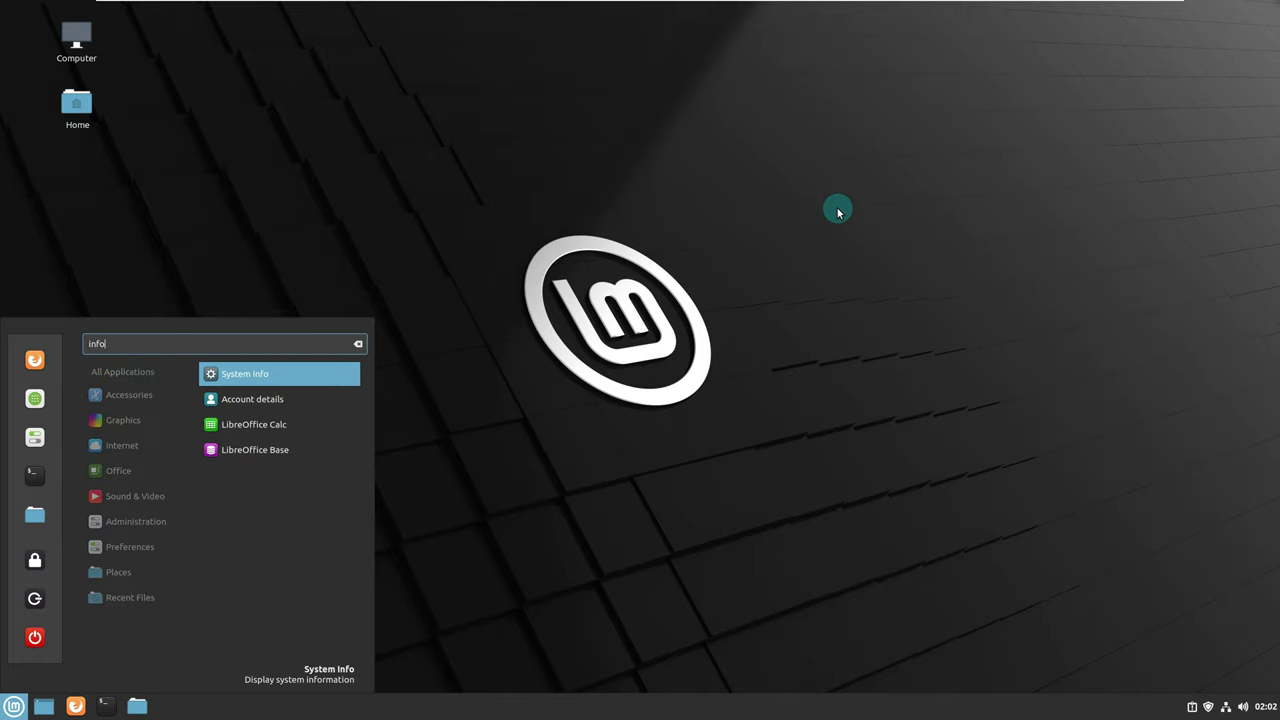
click(333, 368)
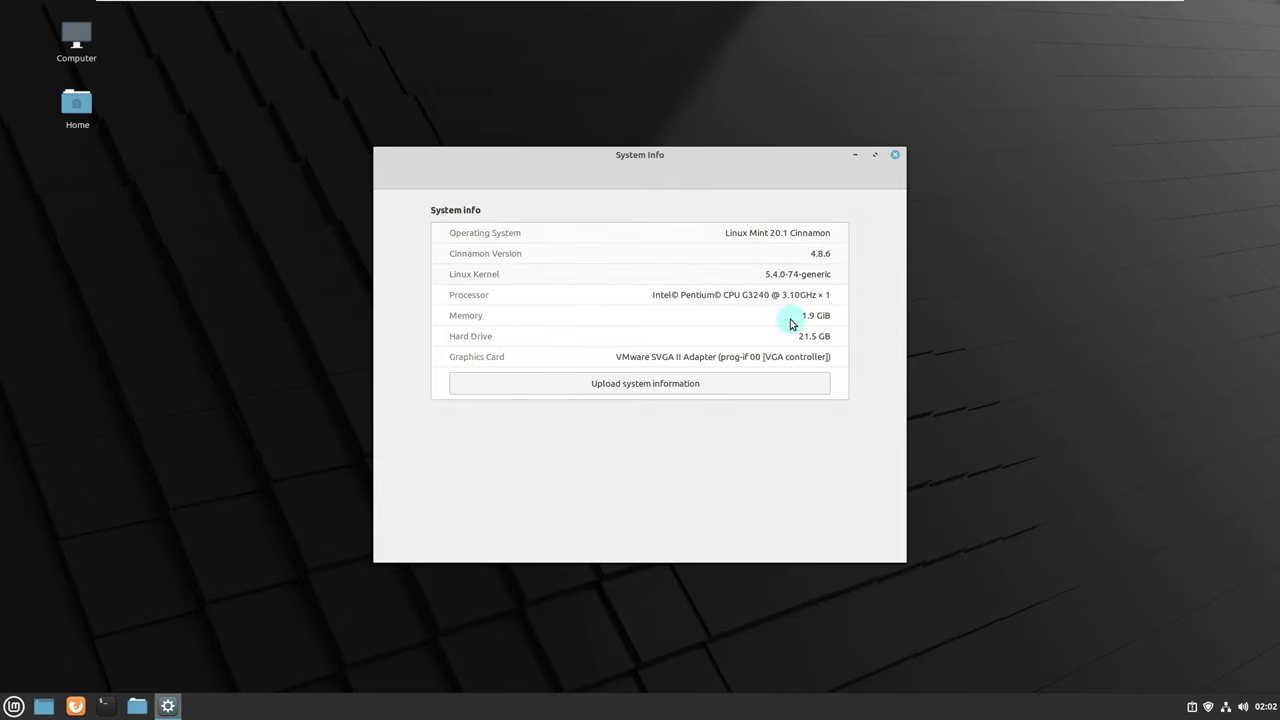
click(895, 157)
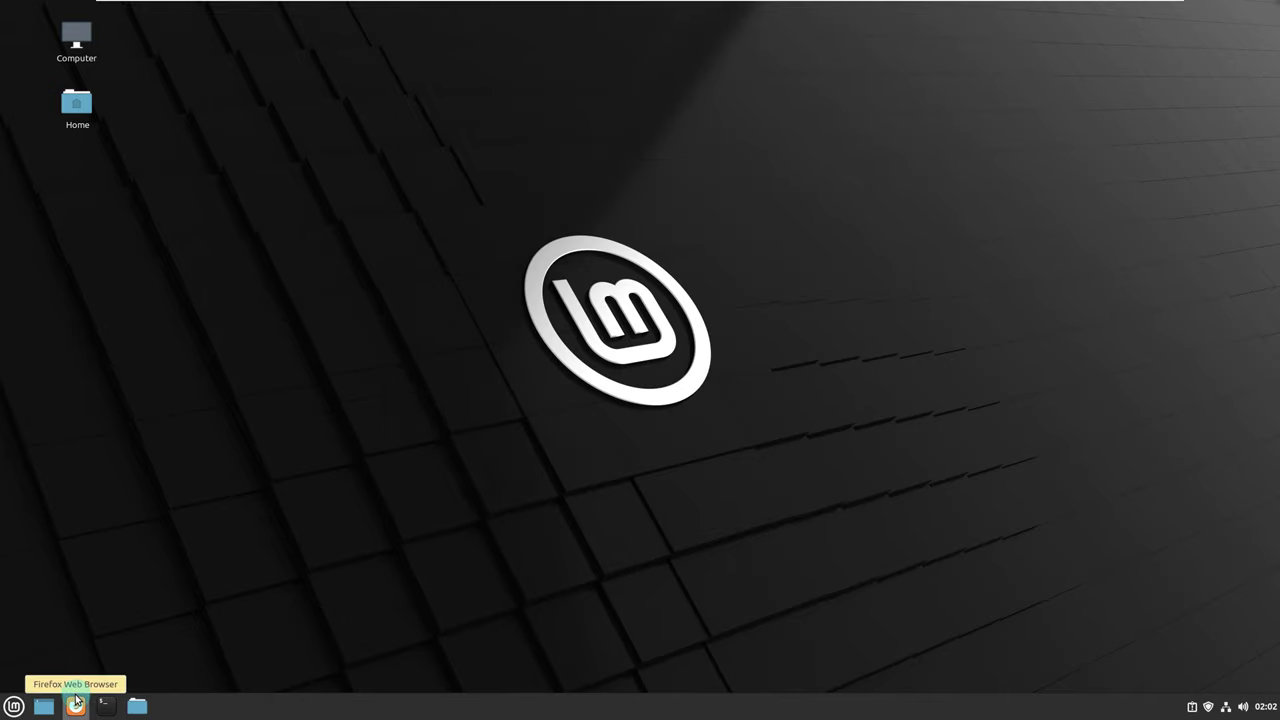
Open Firefox and search the web for "cinnamon 5.0" with the default search engine.
click(75, 703)
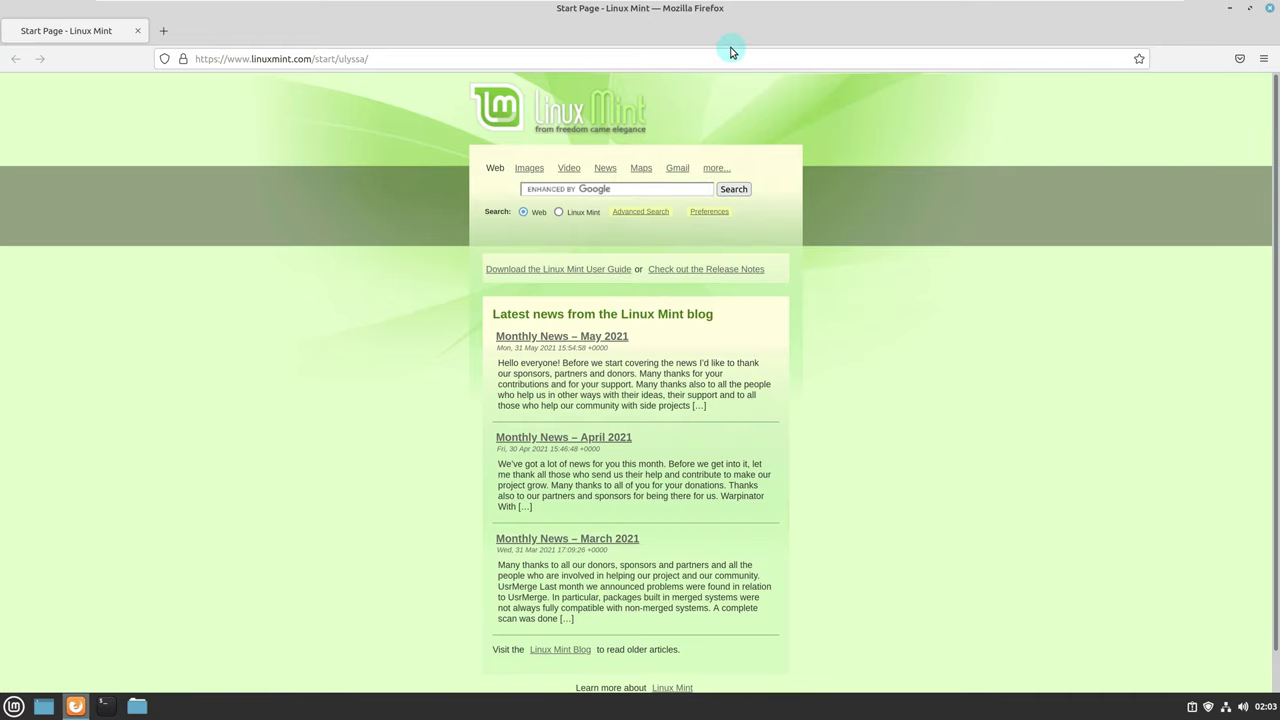
click(735, 59)
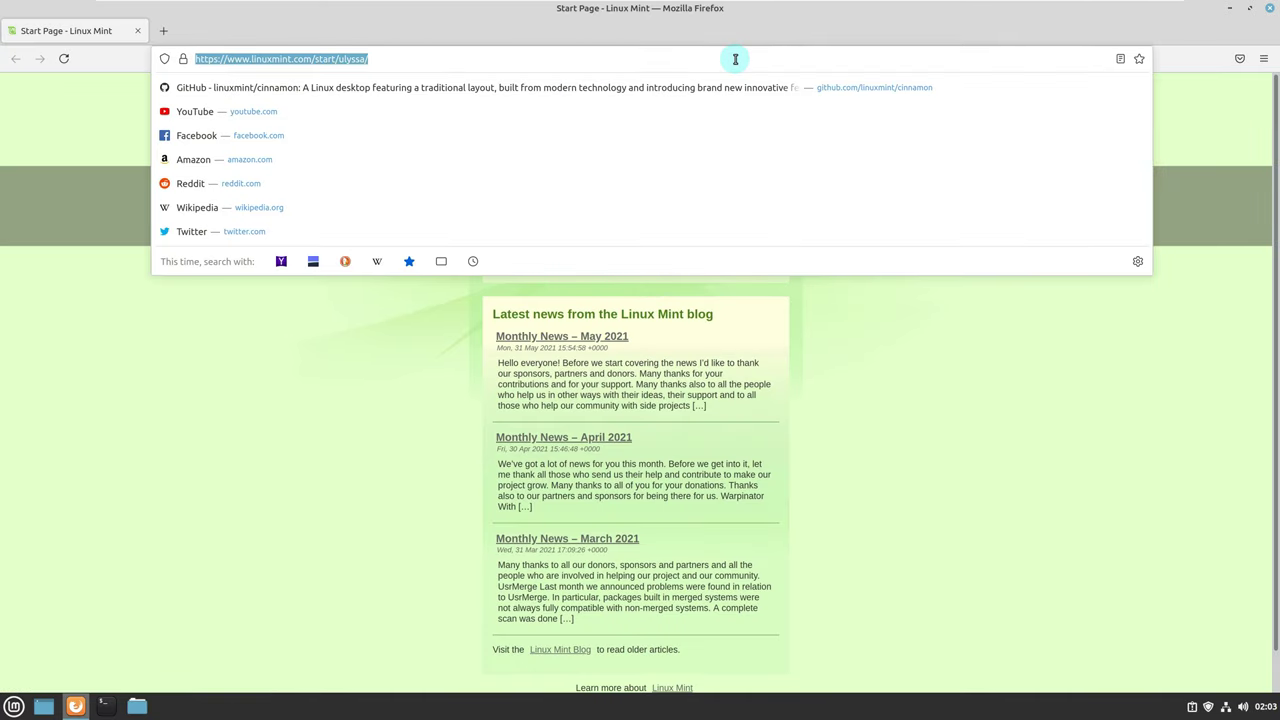
text(cinnamon)
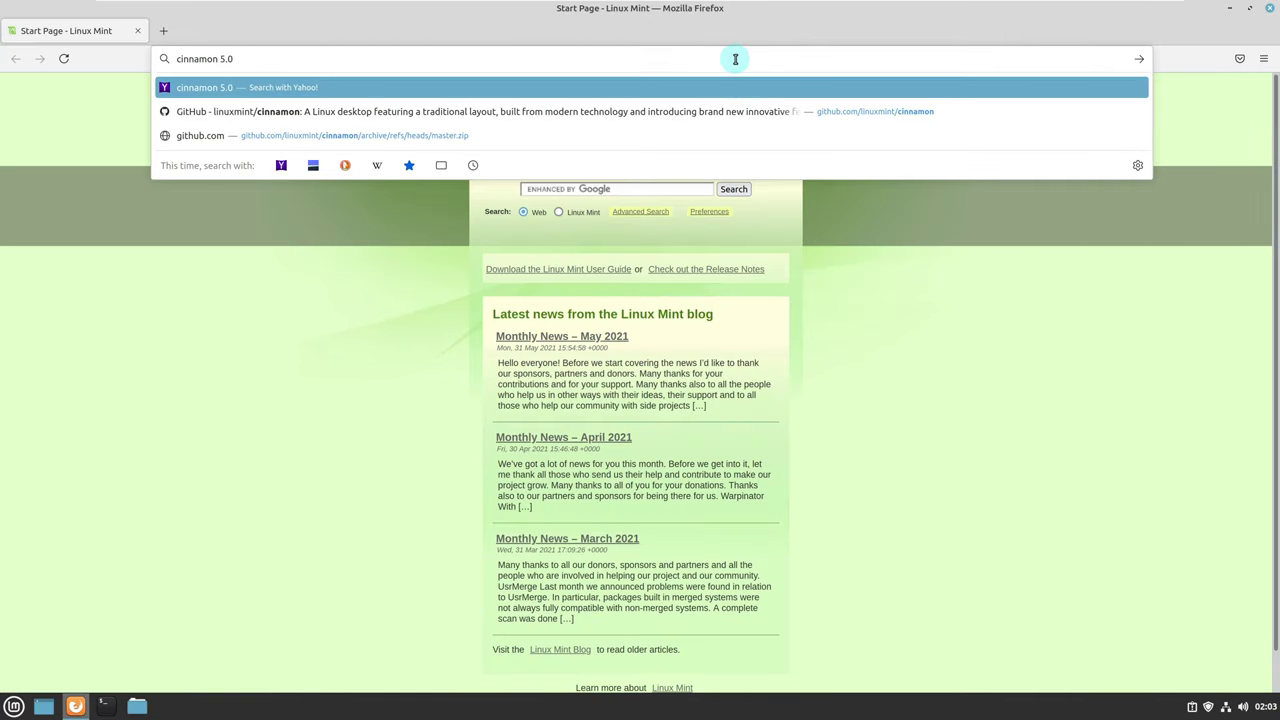
text( 5.0)
key(Return)
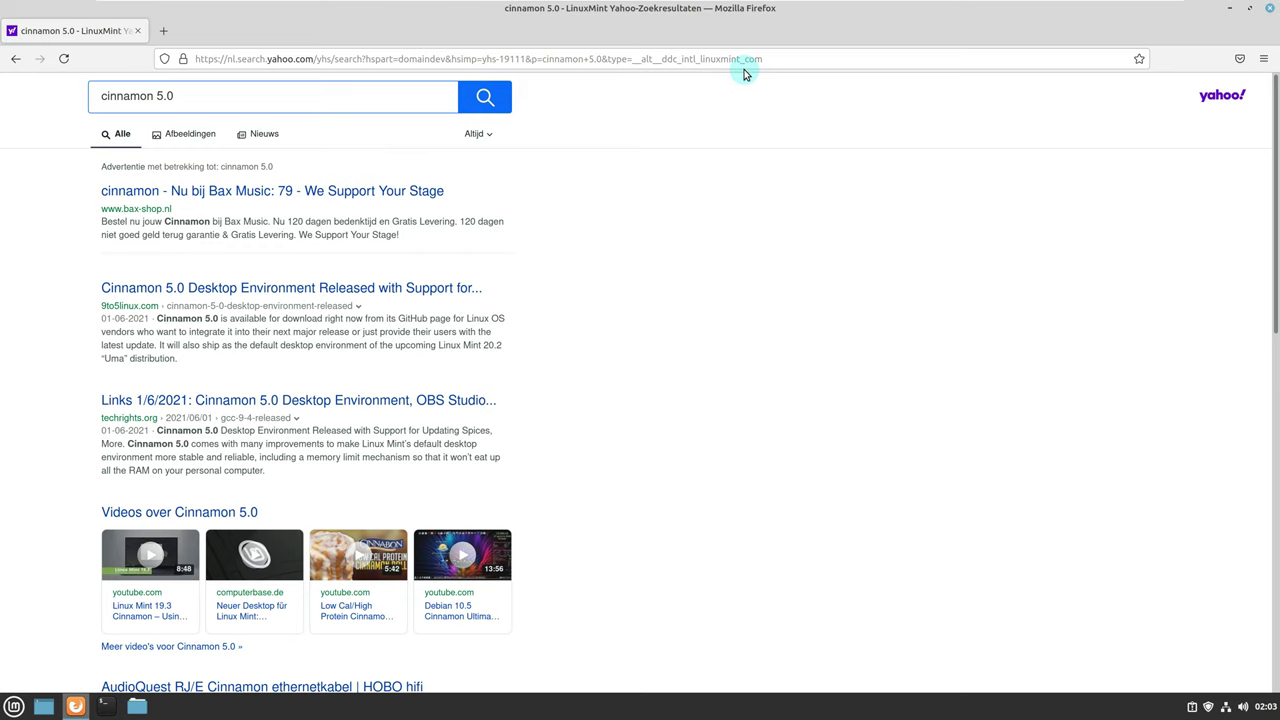
Go to google.com and accept its cookie terms.
click(610, 58)
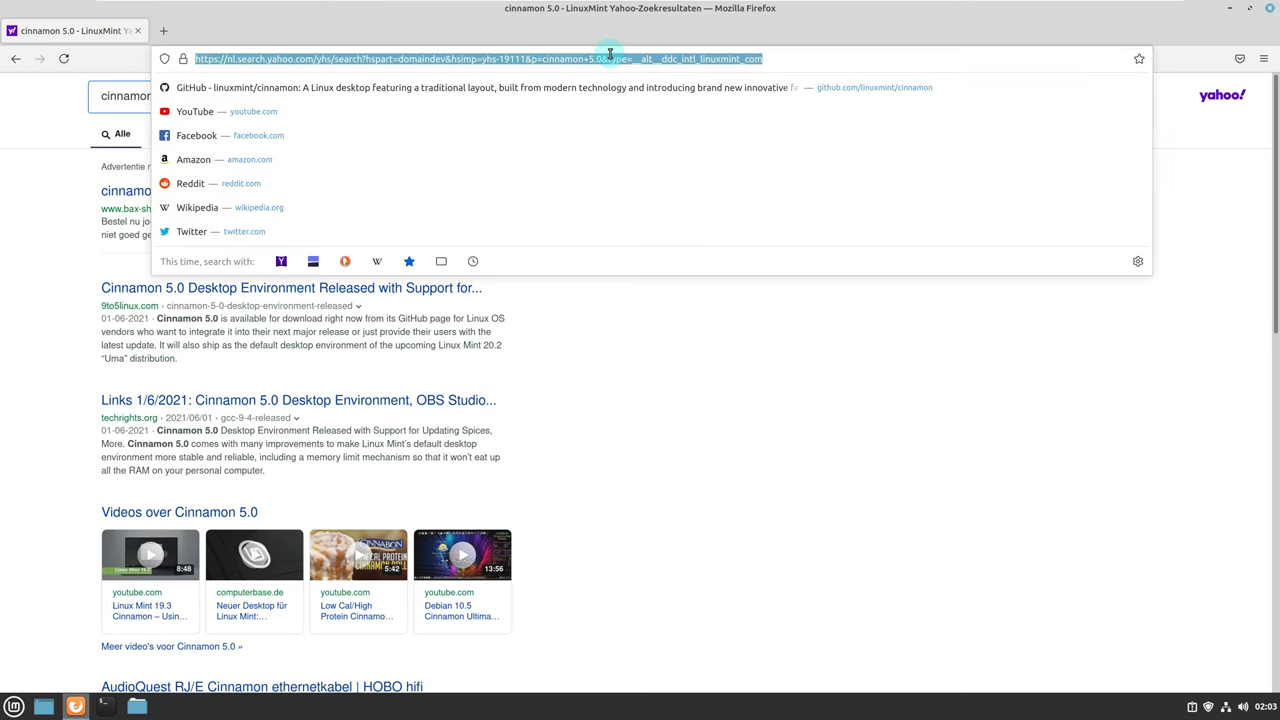
text(g)
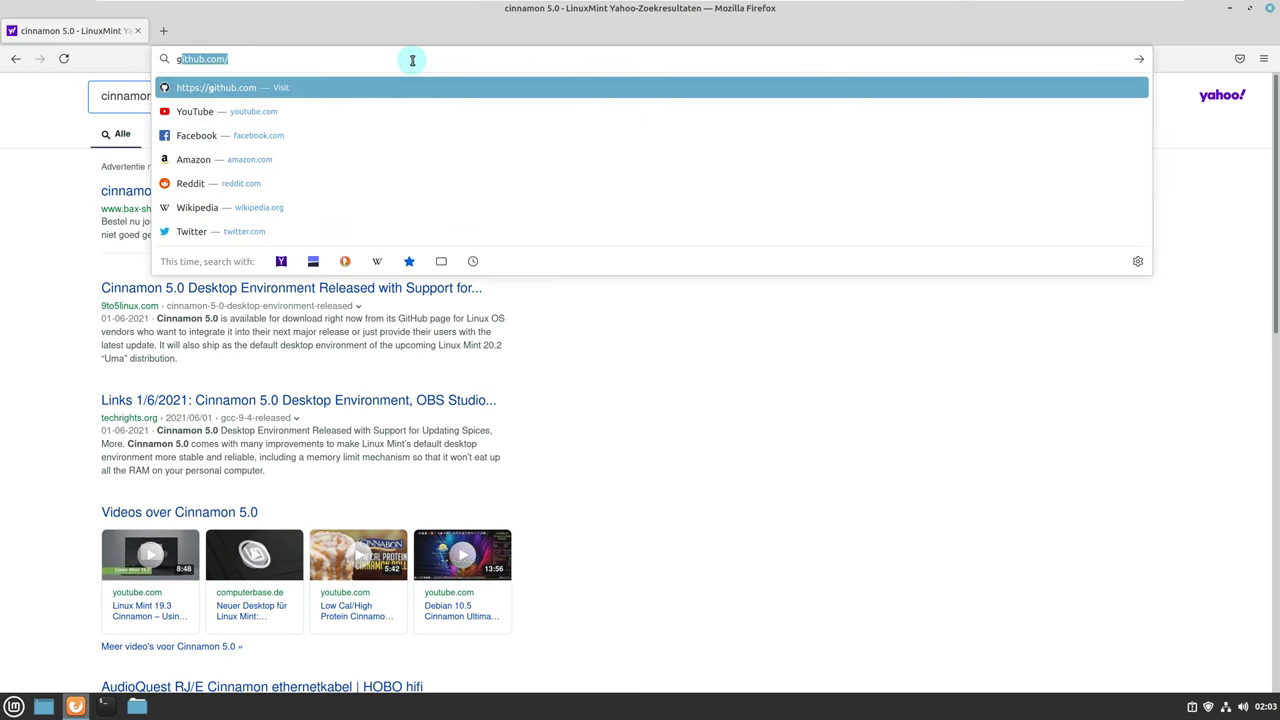
text(oogle.com)
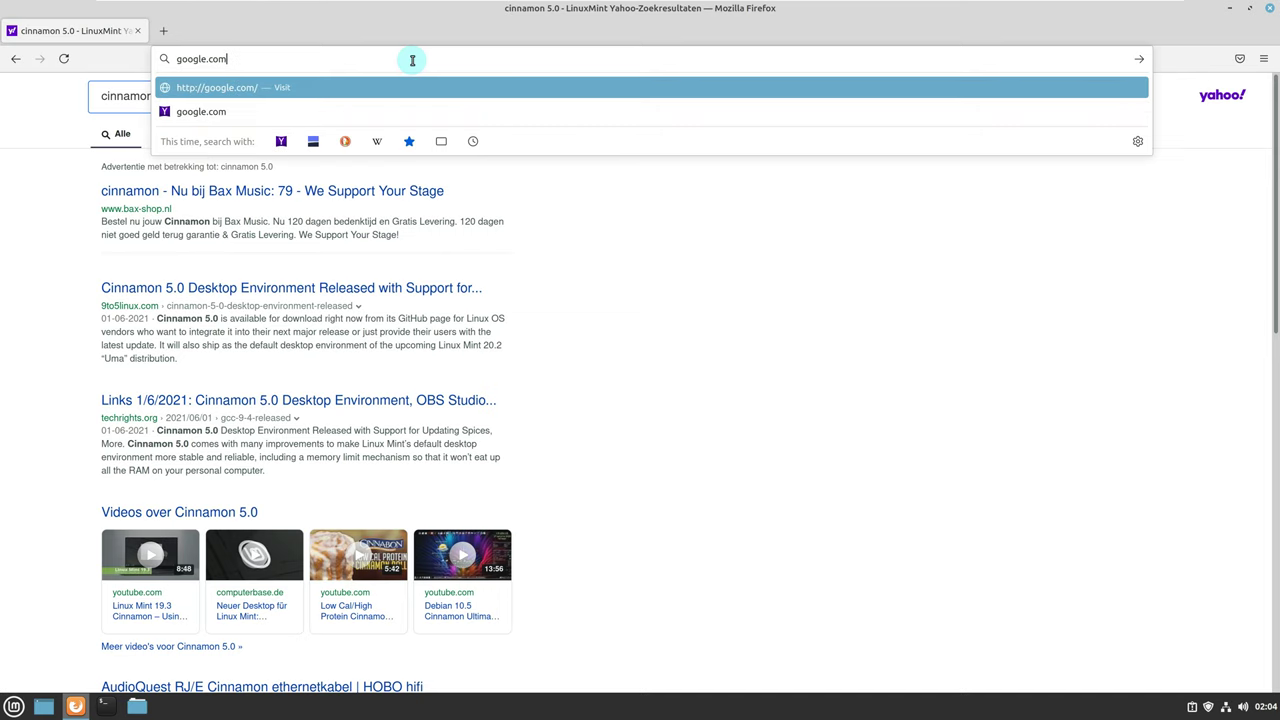
key(Return)
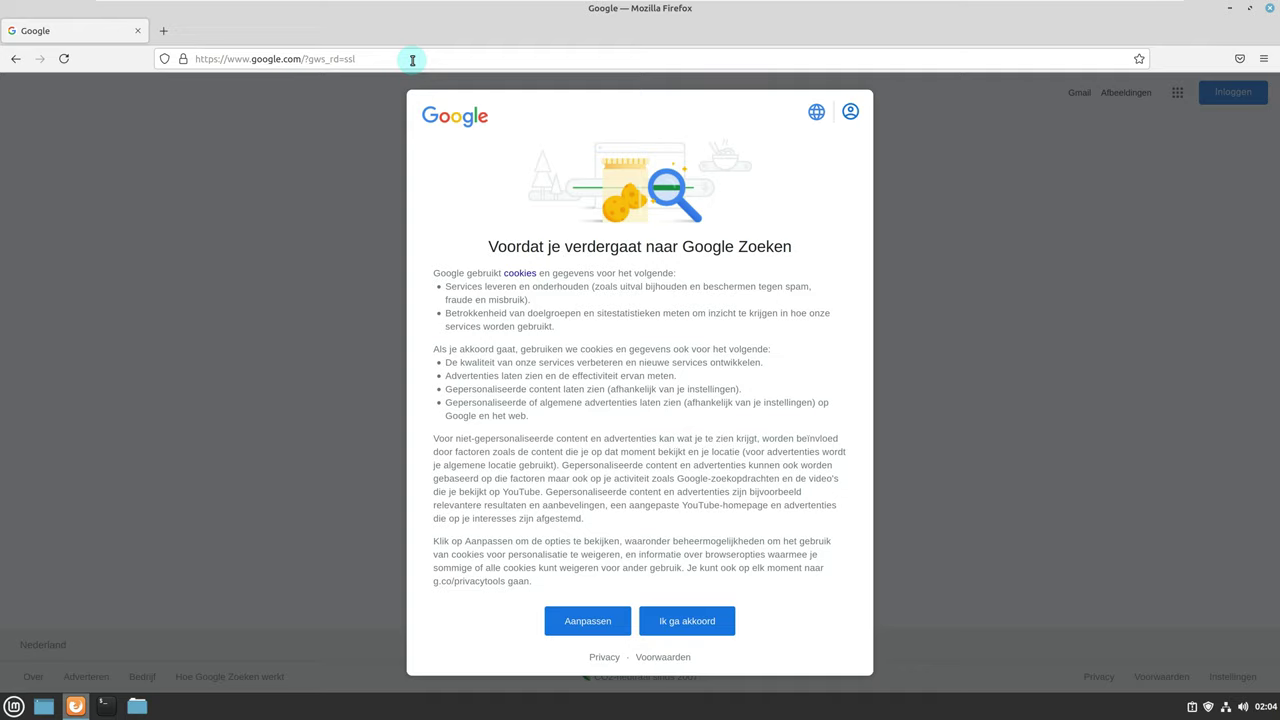
click(680, 614)
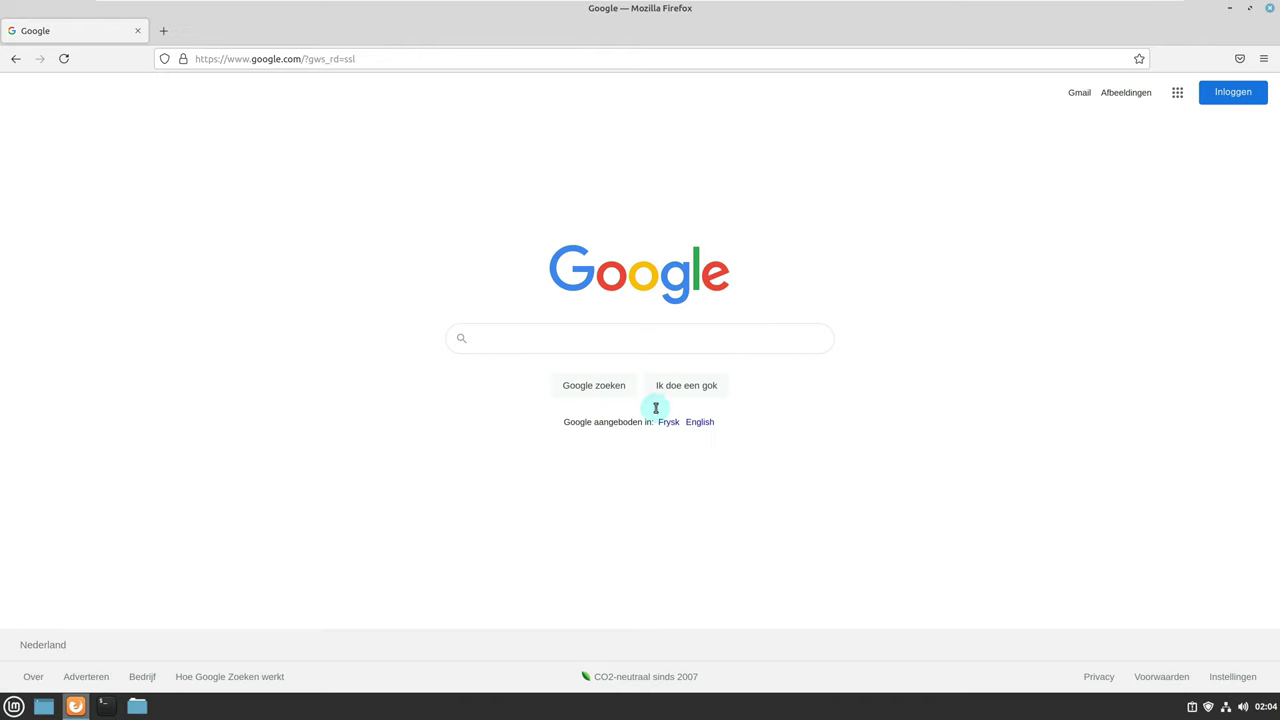
Try to switch Google's language to English and complete the image verification by selecting the bicycle pictures.
click(700, 422)
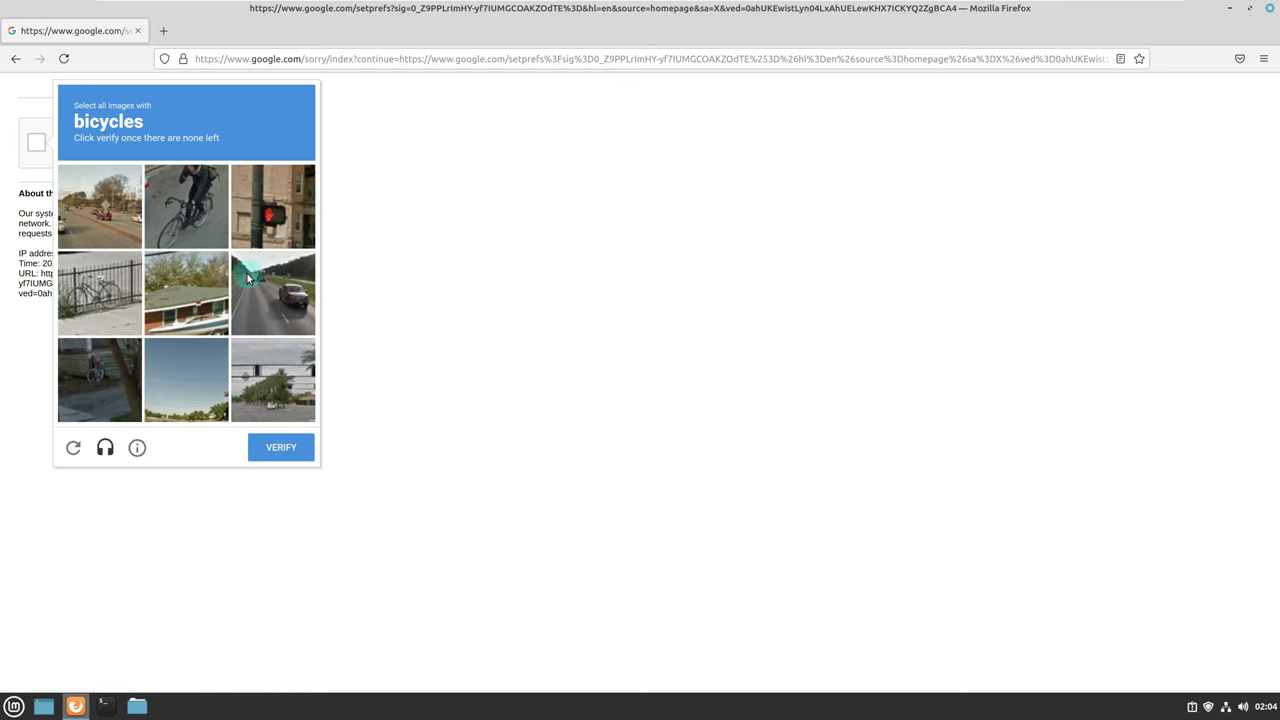
click(115, 278)
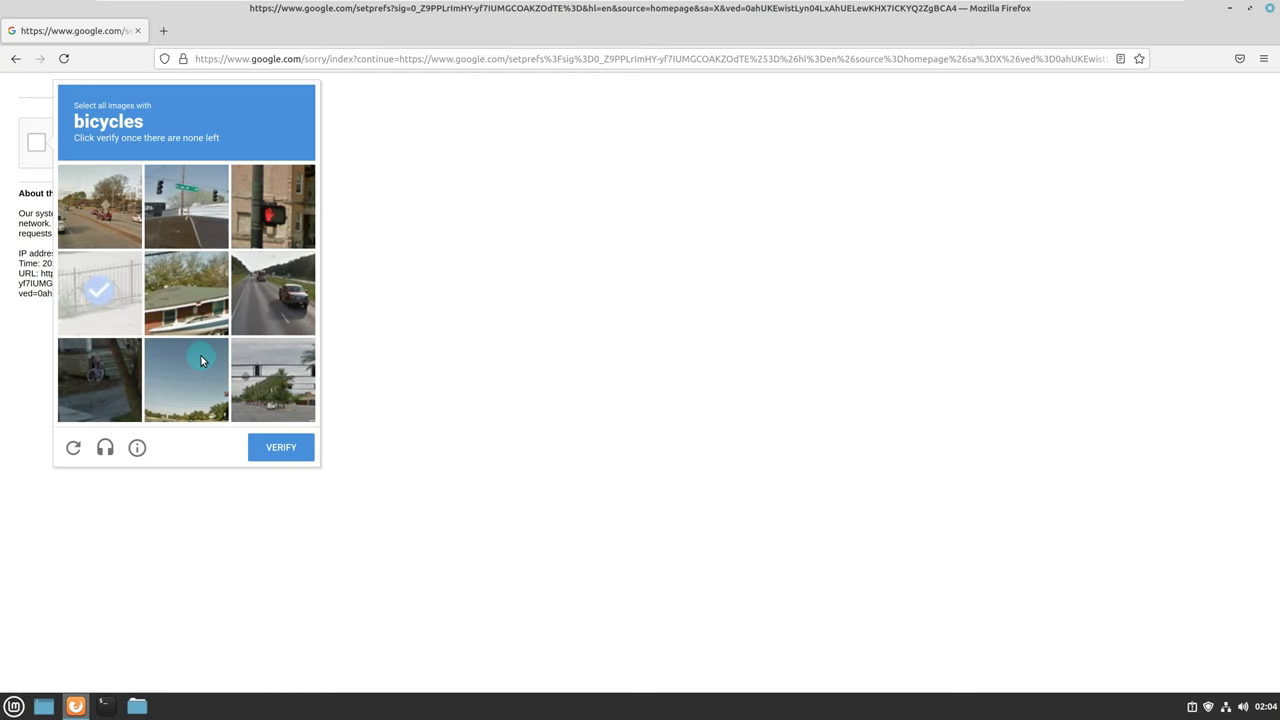
click(109, 276)
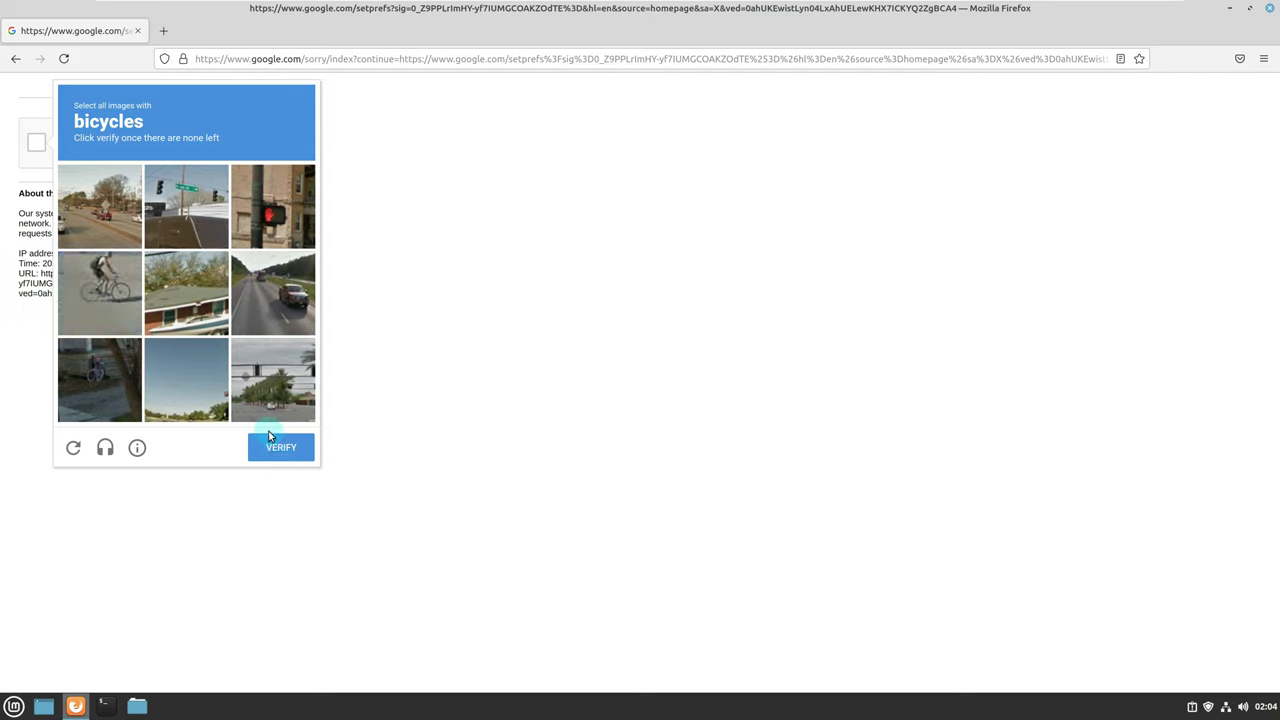
click(115, 296)
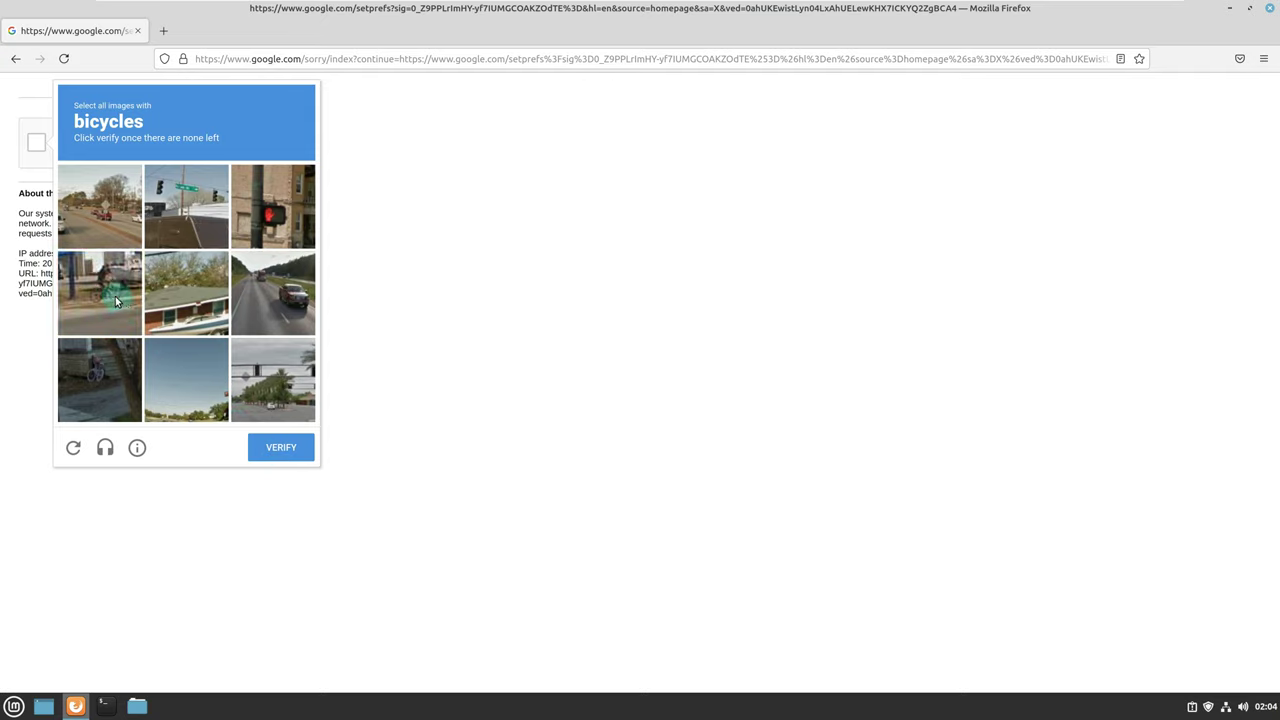
click(226, 391)
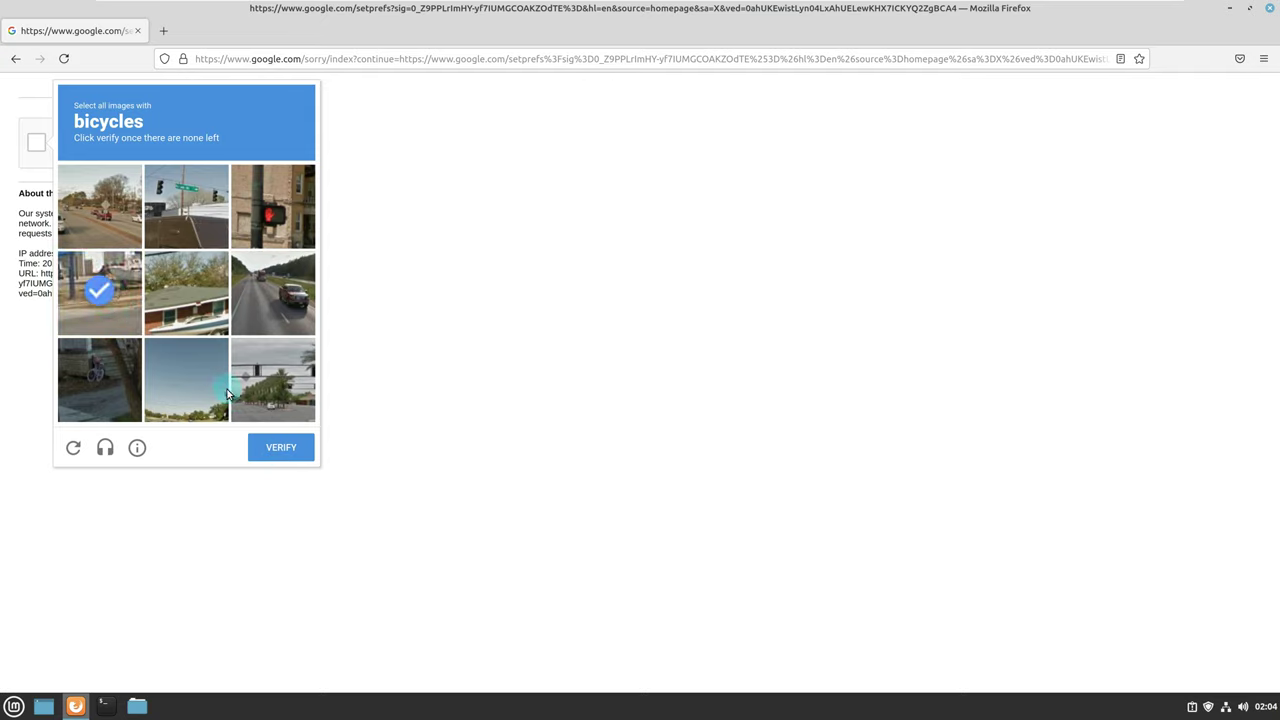
click(268, 446)
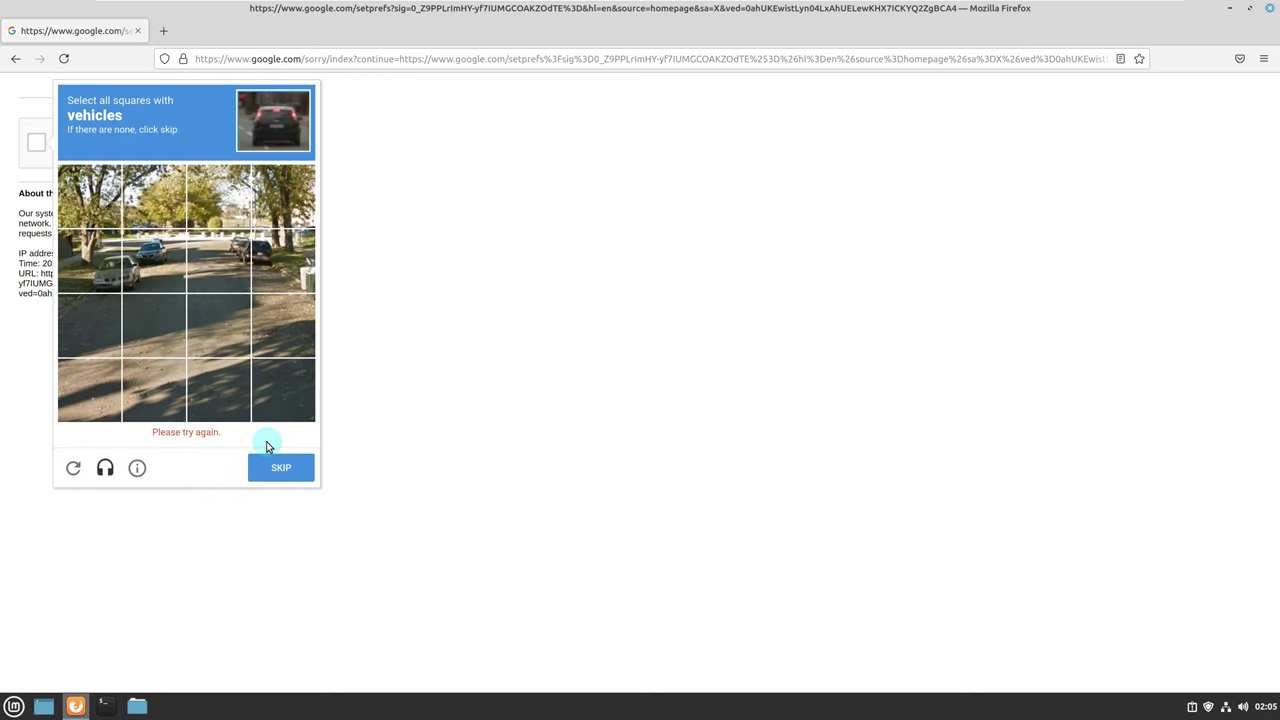
Go to duckduckgo.com and search for "cinnamon 5.0".
click(393, 62)
text(duckd)
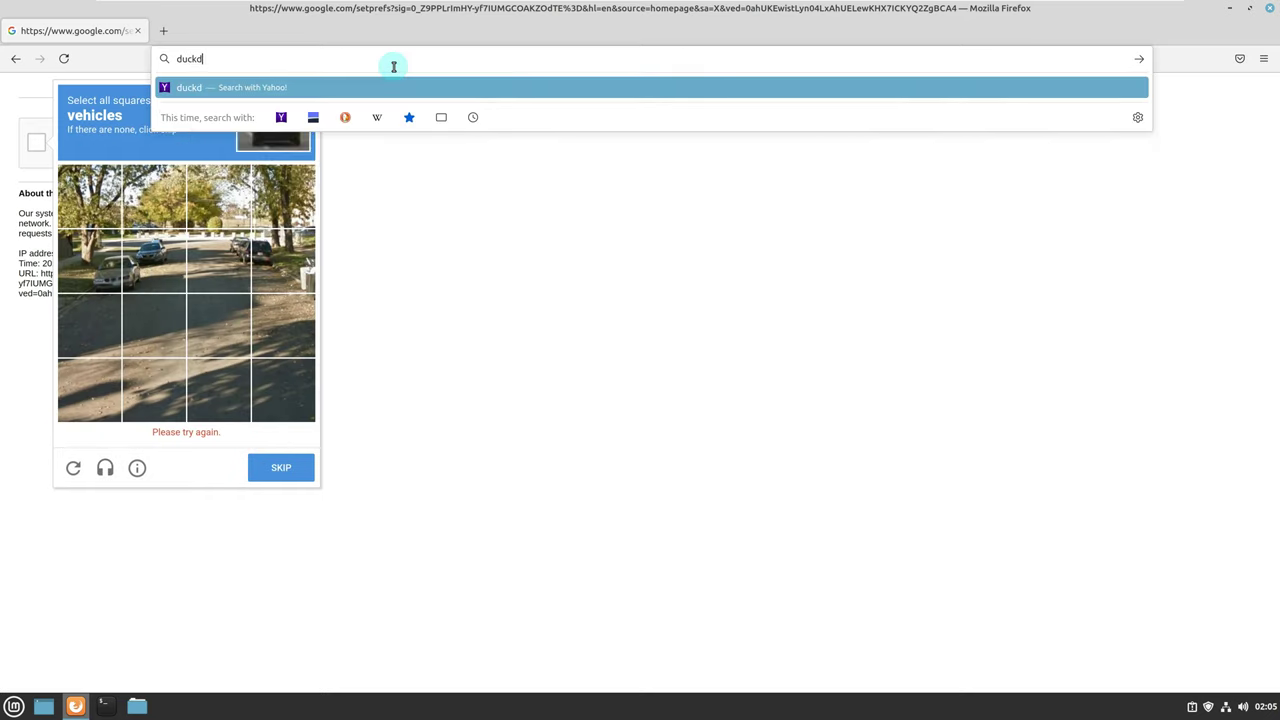
text(uckgo.com)
key(Return)
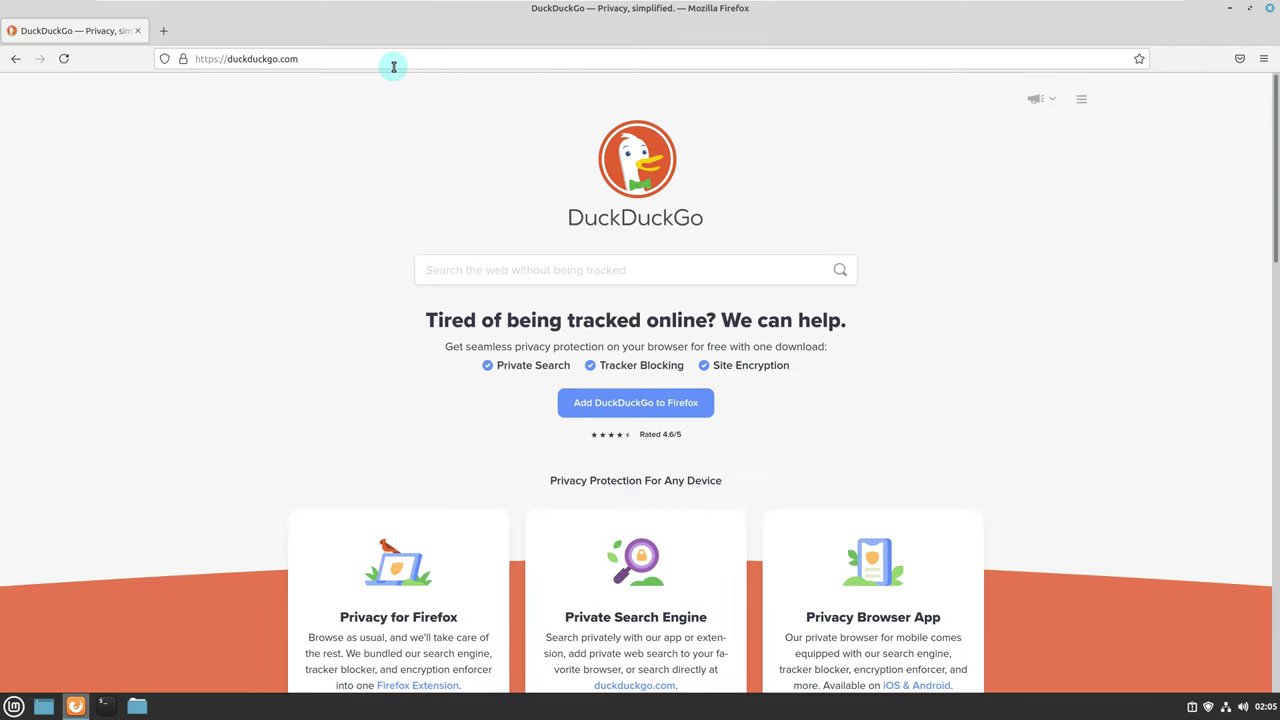
text(c)
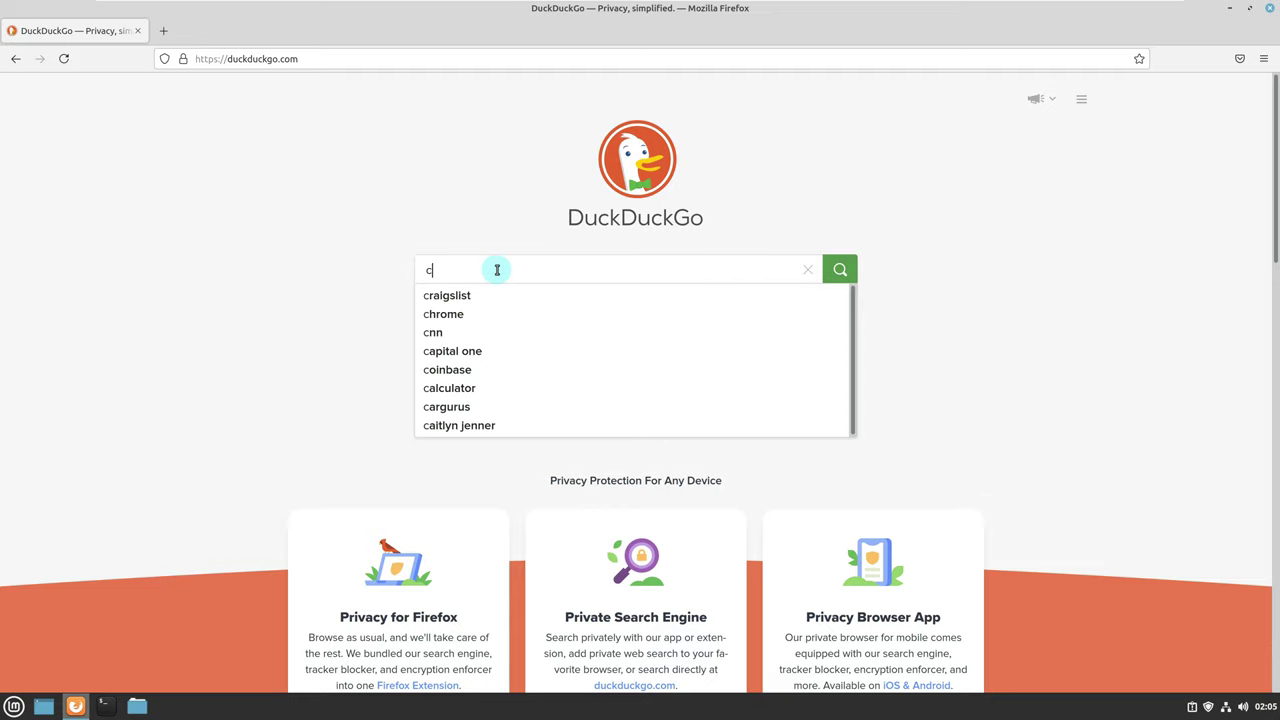
text(innamon 50)
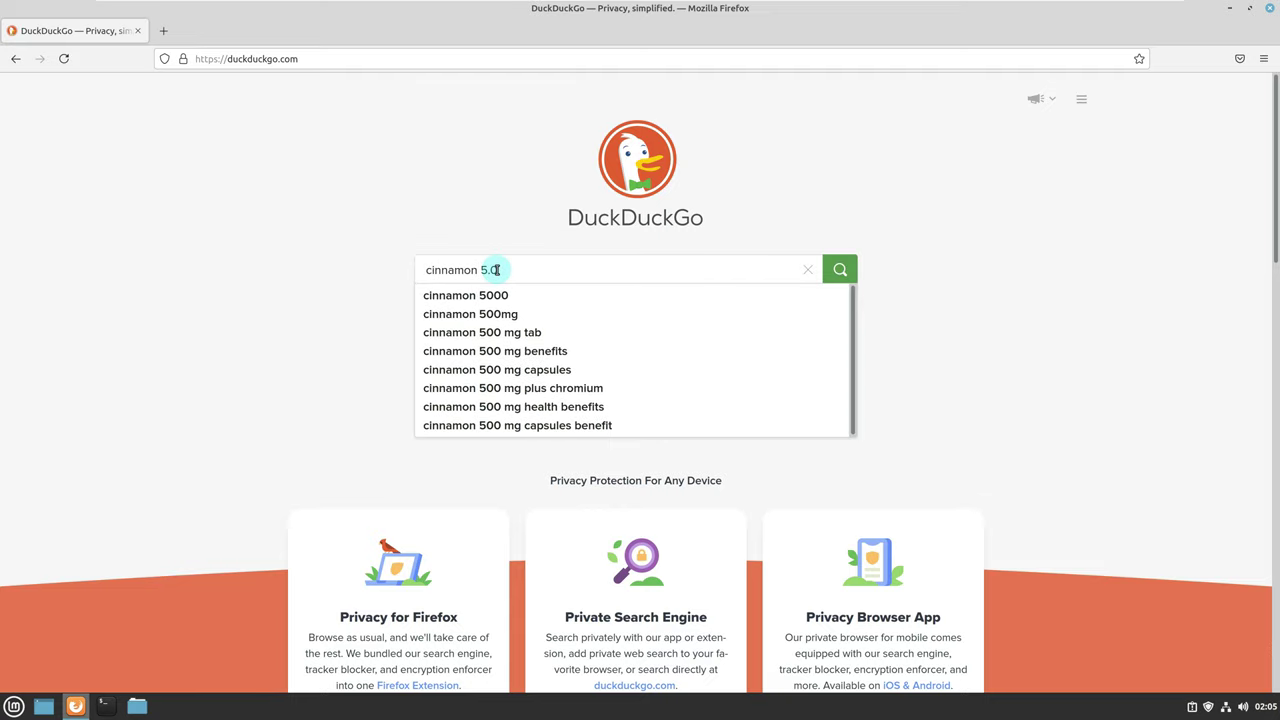
key(Return)
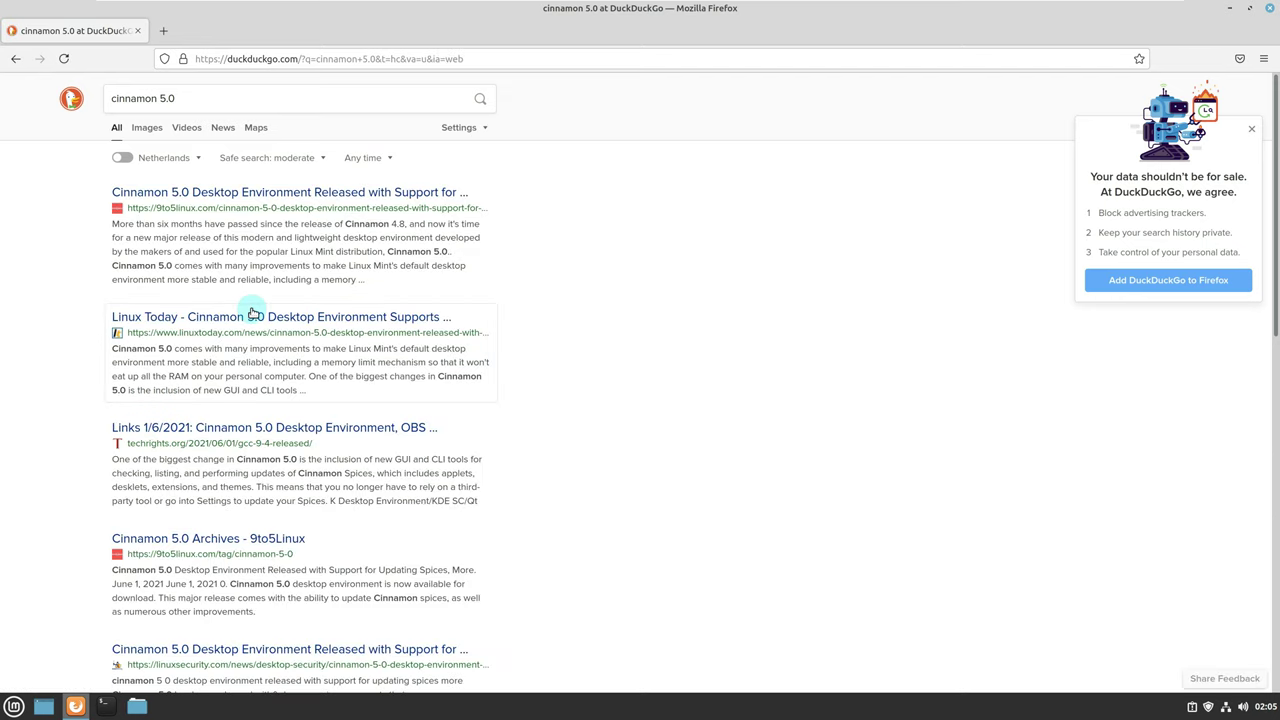
Refine the search to "cinnamon 5.0 github" and open the linuxmint/cinnamon Release 5.0.0 result.
click(264, 98)
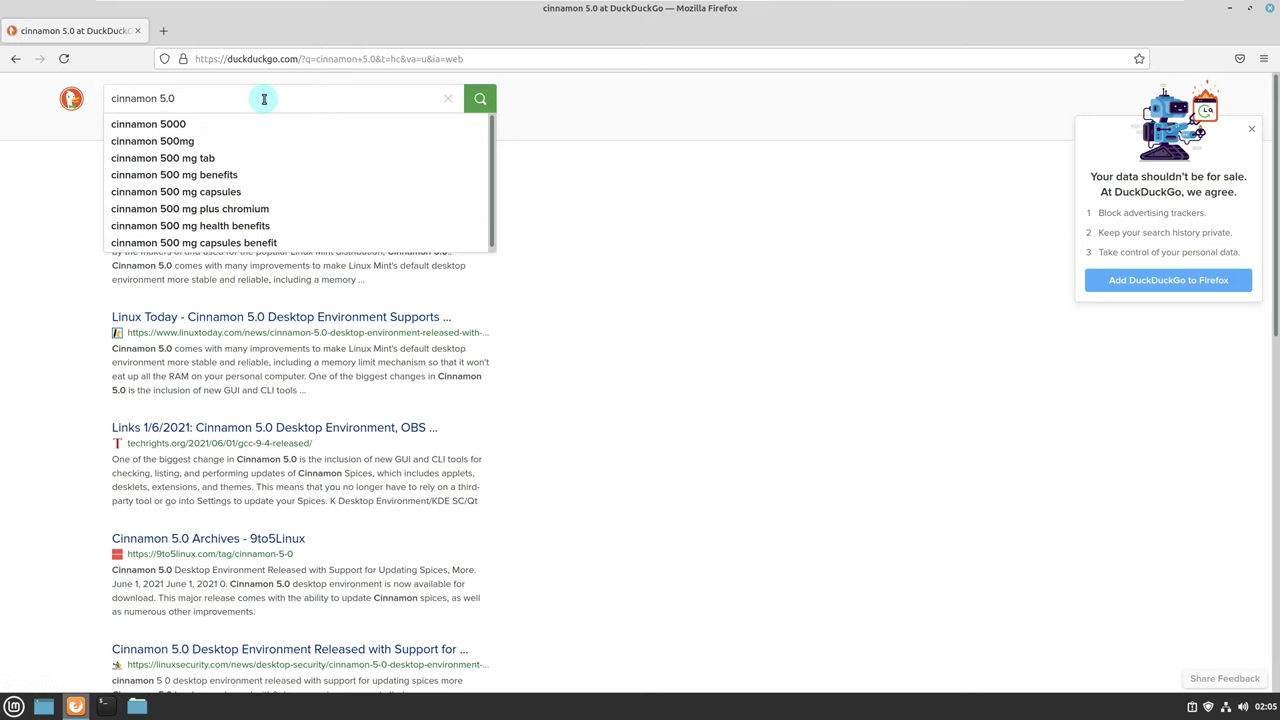
text(github)
key(Return)
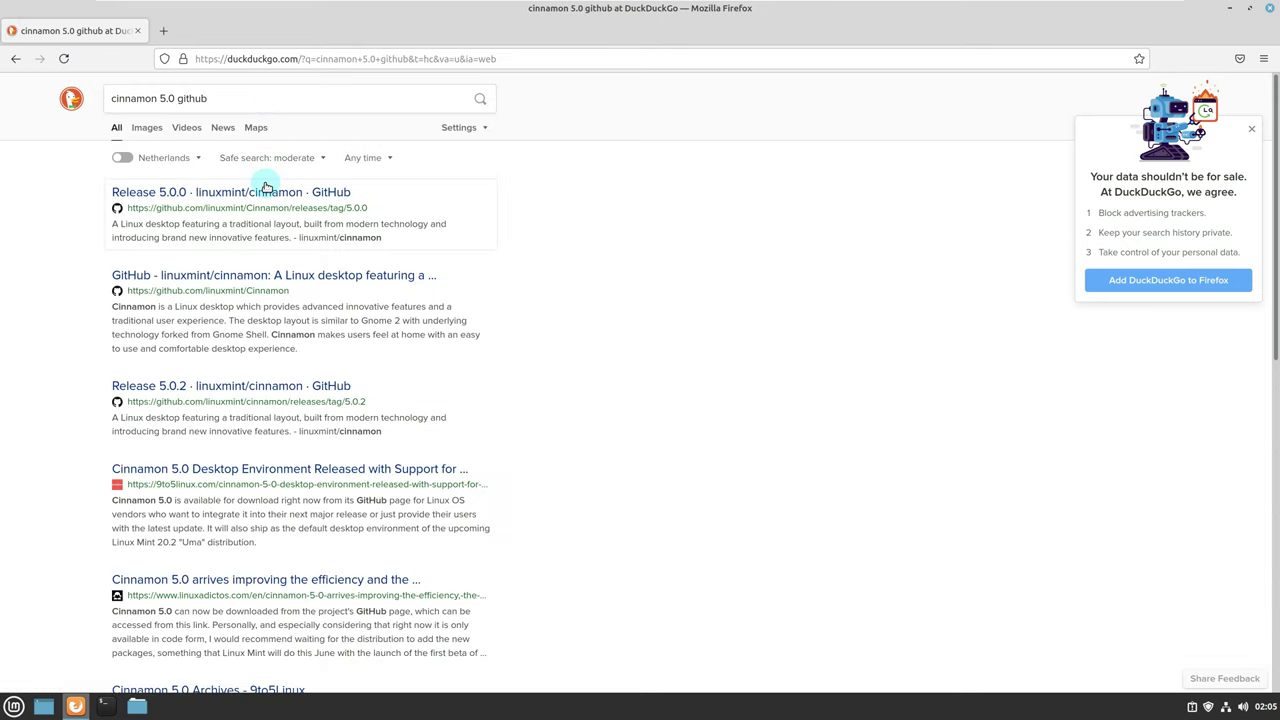
click(263, 192)
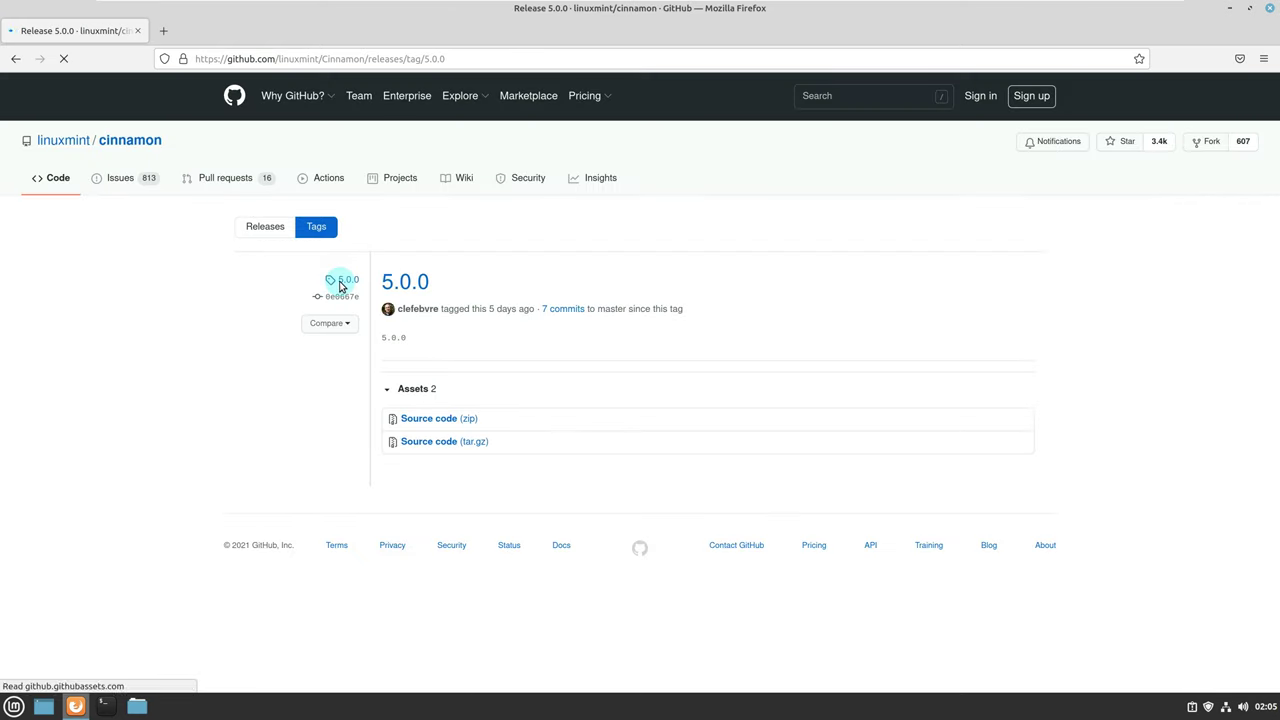
Examine the 5.0.0 release tag and its Assets list.
right_click(326, 274)
click(457, 480)
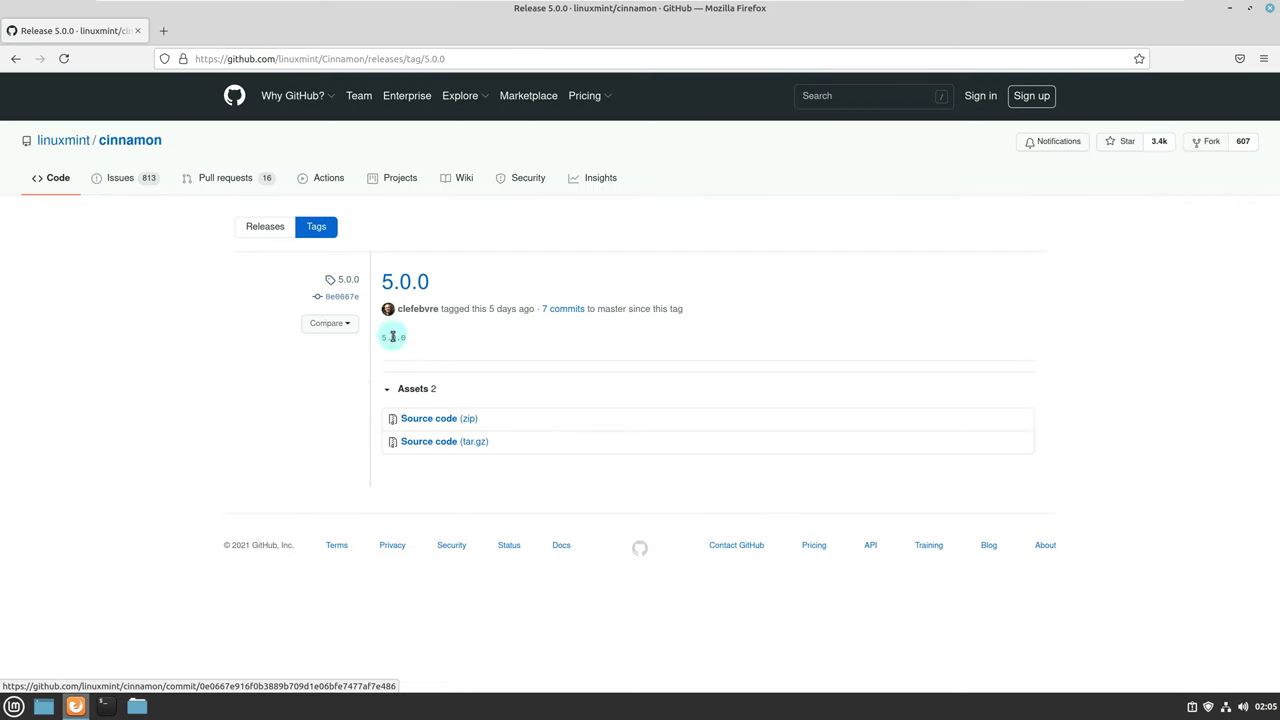
click(416, 388)
click(420, 389)
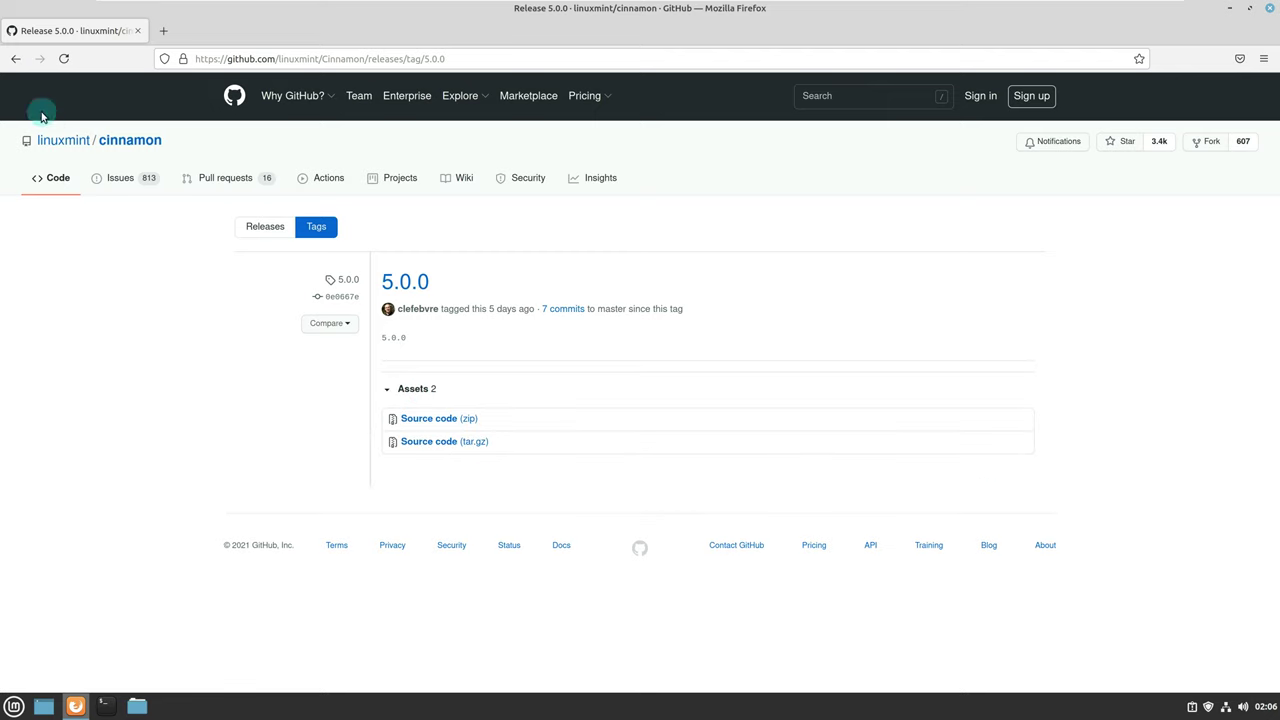
Return to the search results, open the main linuxmint/cinnamon GitHub repository and enlarge its page to 150%, staying on the Code view.
click(16, 58)
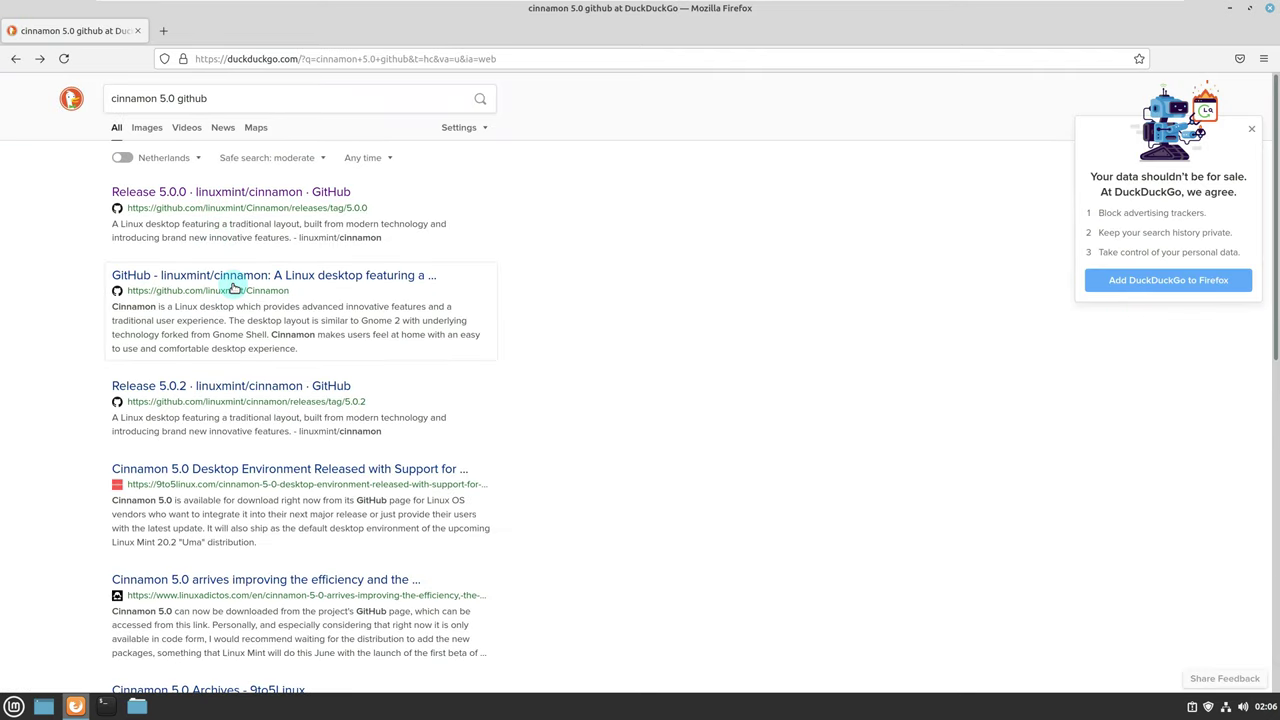
click(234, 283)
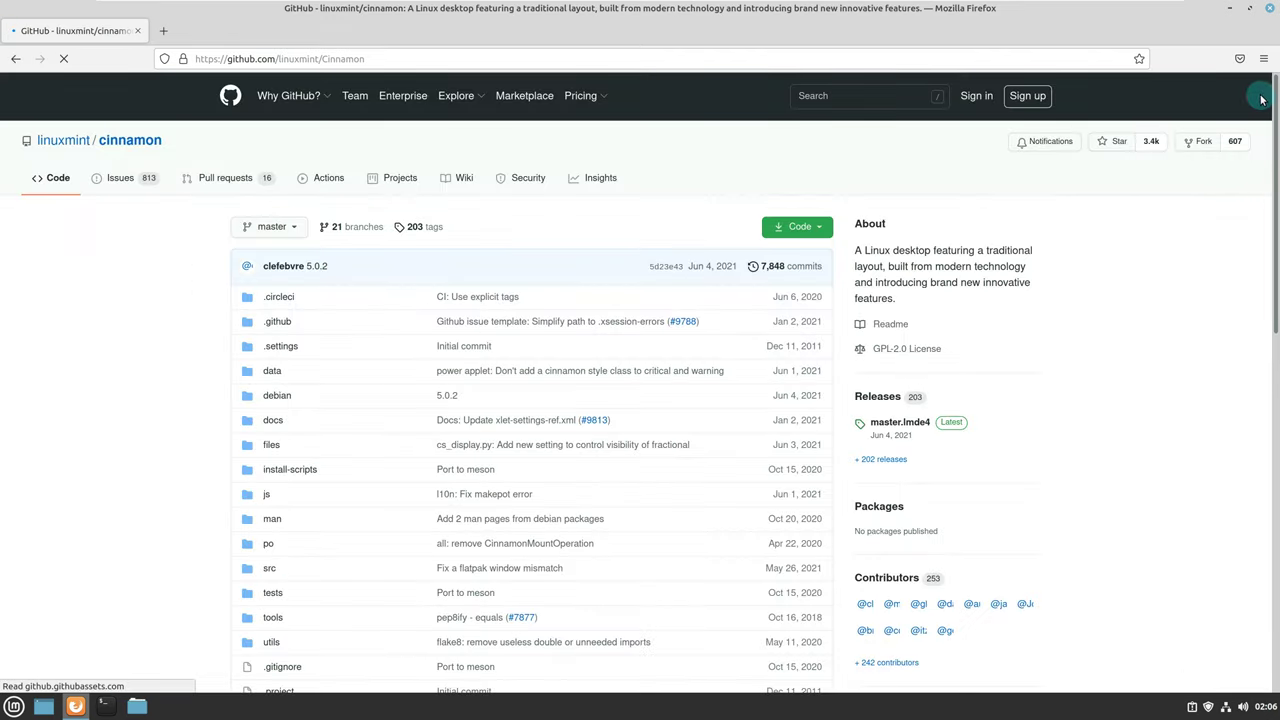
click(1263, 58)
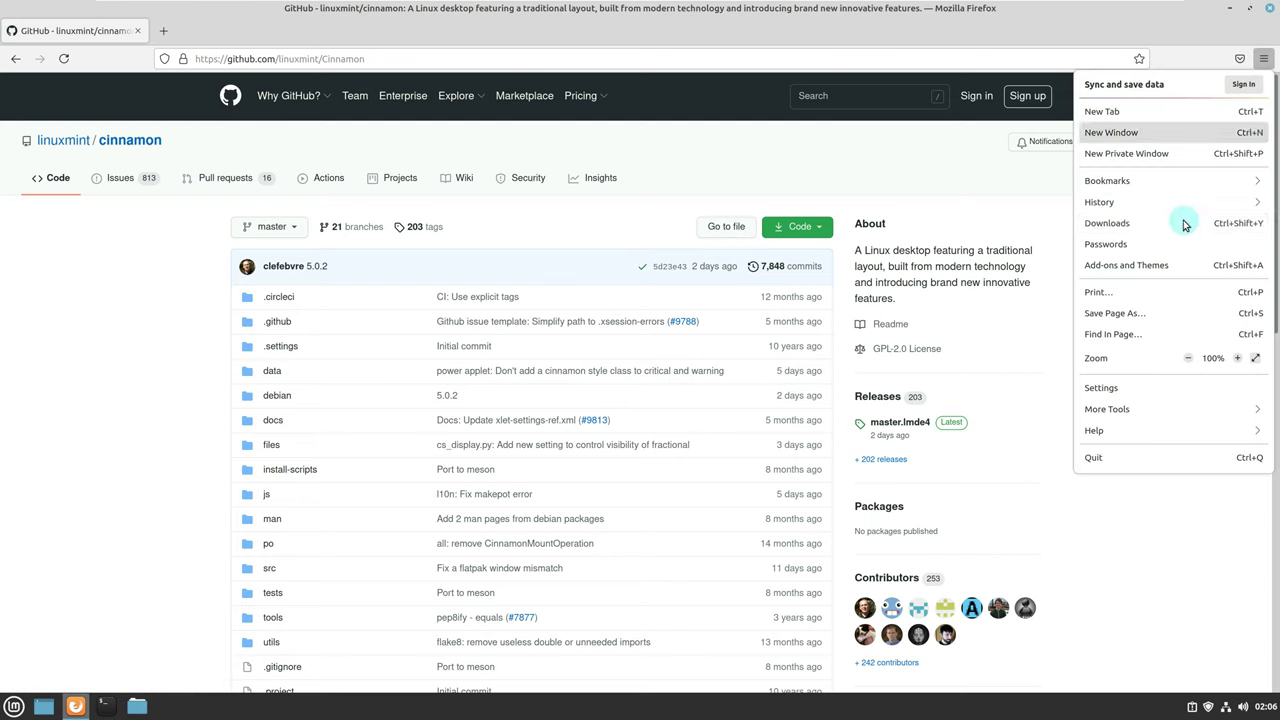
click(1237, 358)
click(1237, 358)
click(1237, 358)
click(1237, 358)
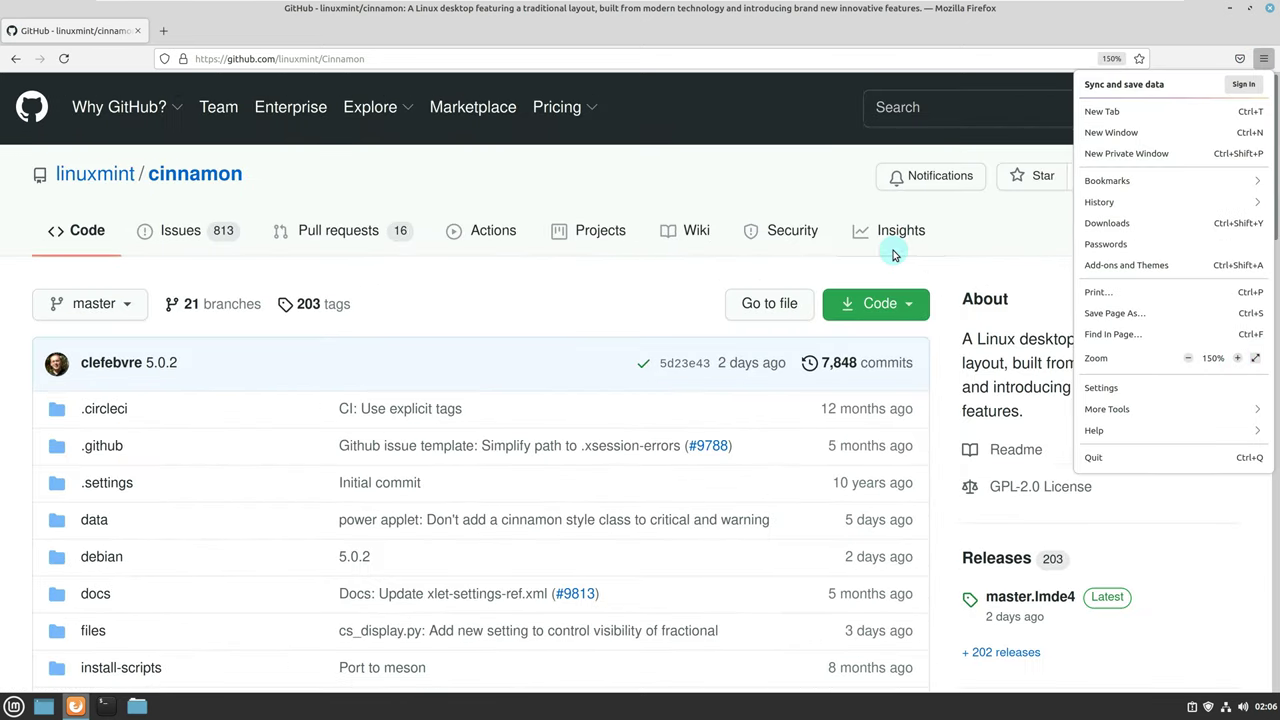
click(893, 248)
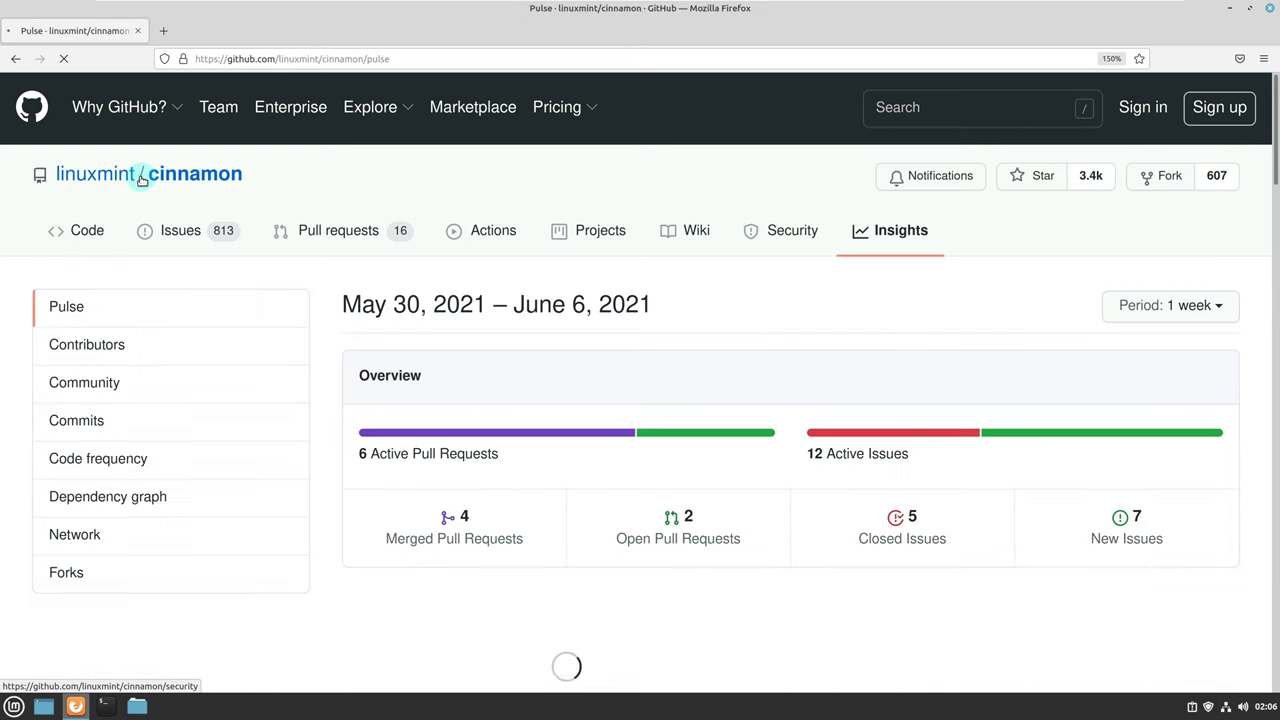
click(68, 230)
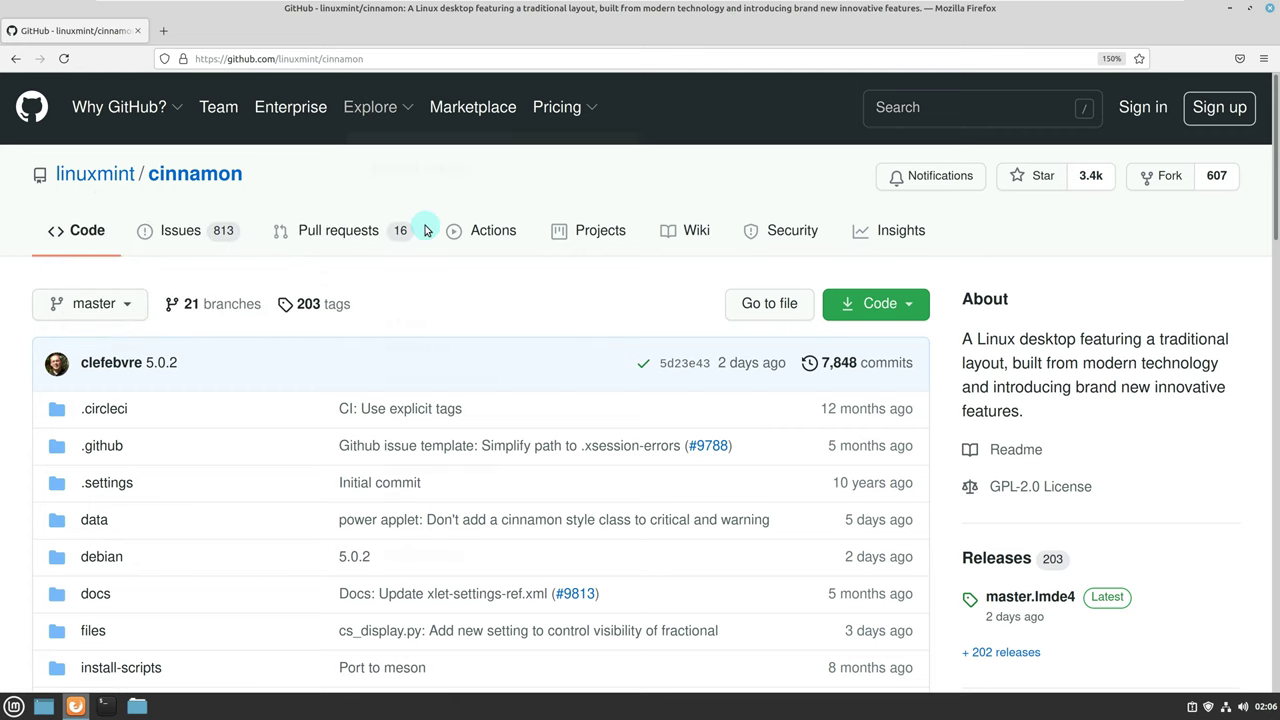
Review the repository's HTTPS and GitHub CLI clone options, and close them.
mouse_move(370, 107)
scroll(423, 225, down, 3)
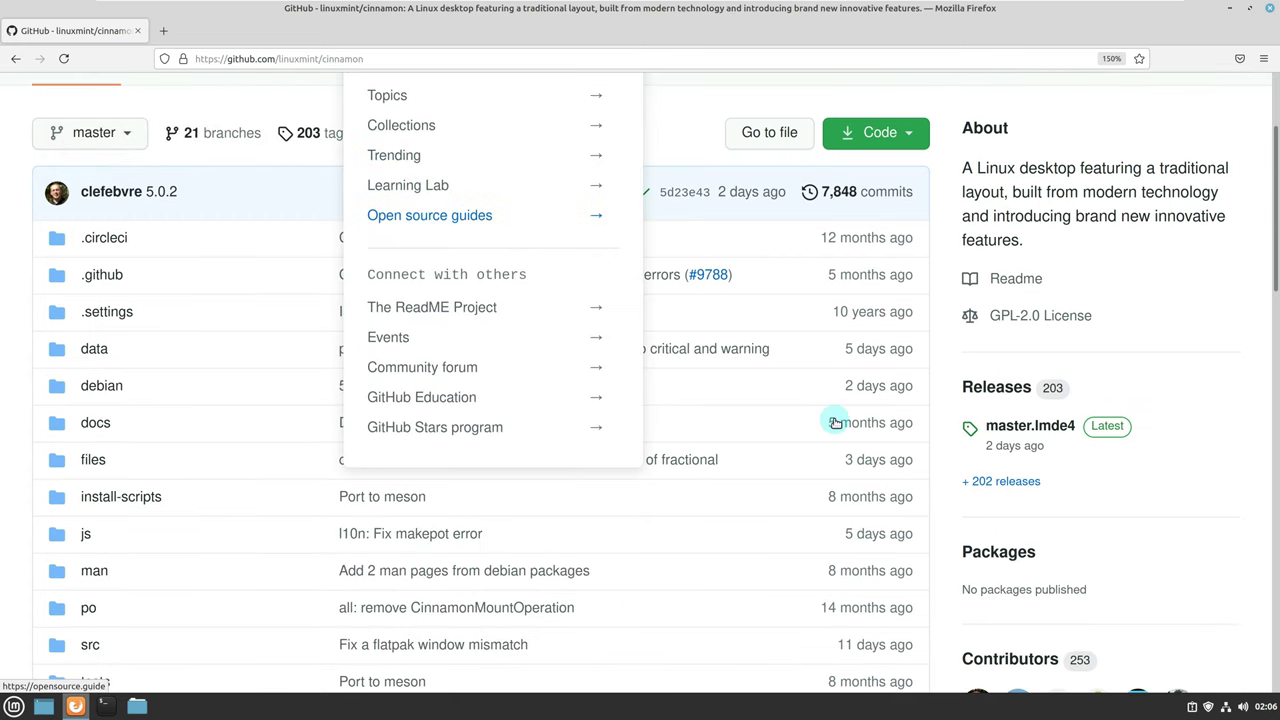
scroll(890, 300, down, 2)
scroll(880, 262, up, 5)
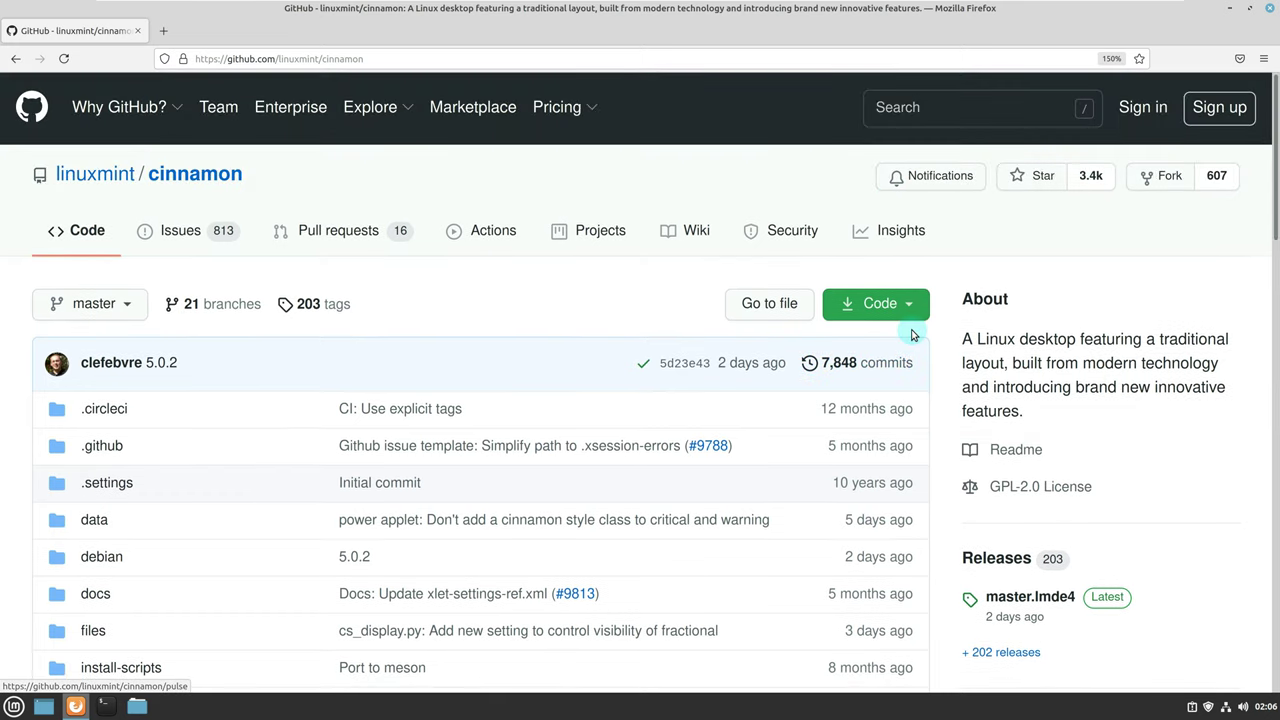
click(906, 316)
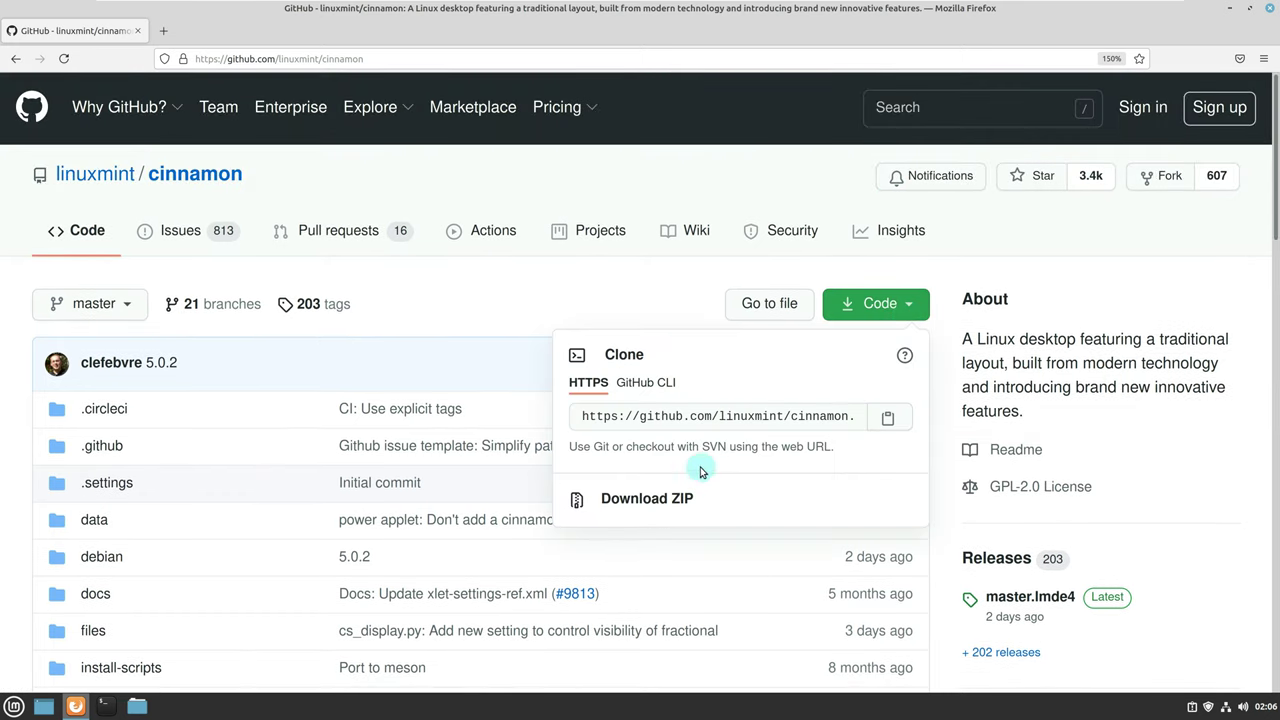
click(655, 381)
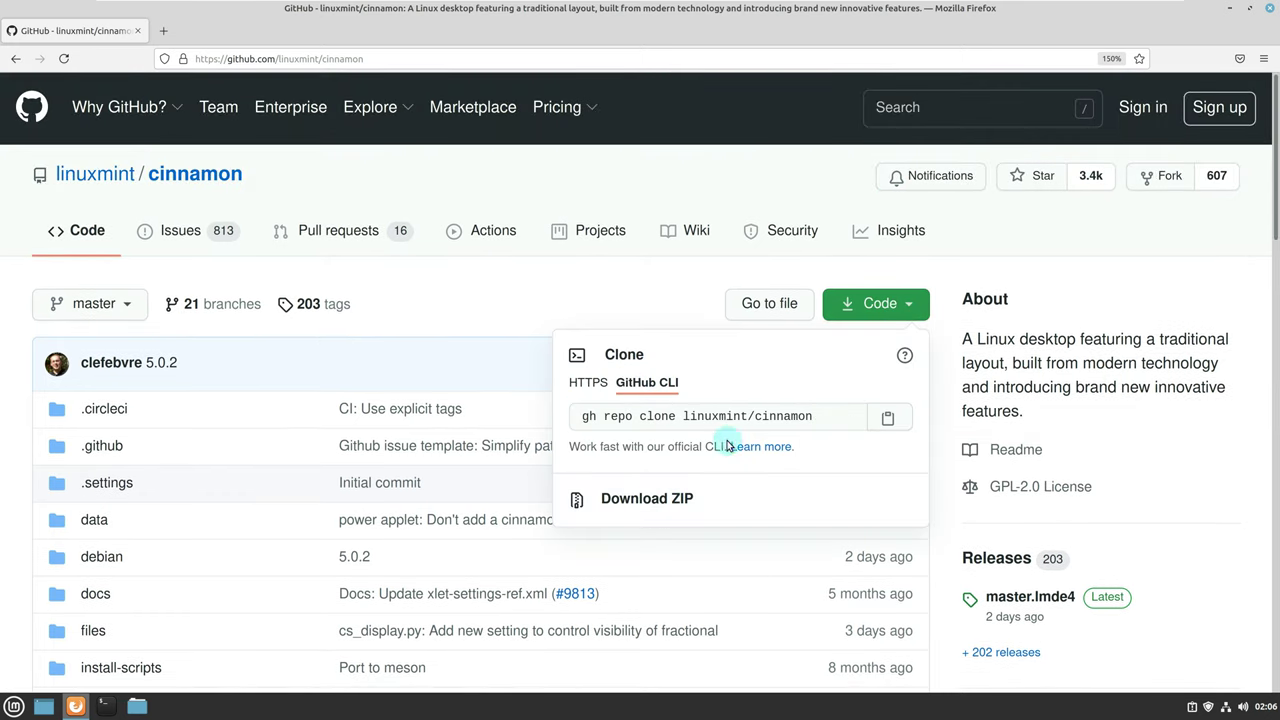
click(593, 393)
click(608, 277)
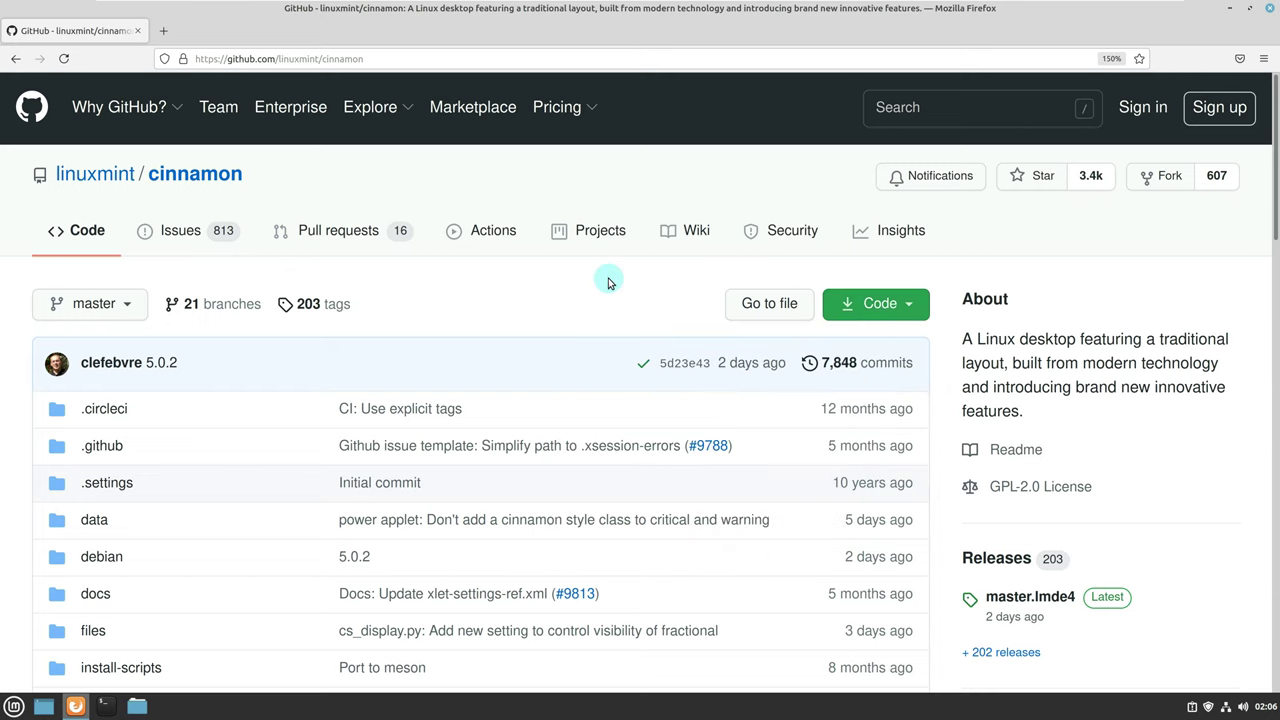
Read through the repository's releases, file list and README, and return to the beginning of the page.
scroll(608, 285, down, 3)
scroll(608, 282, down, 2)
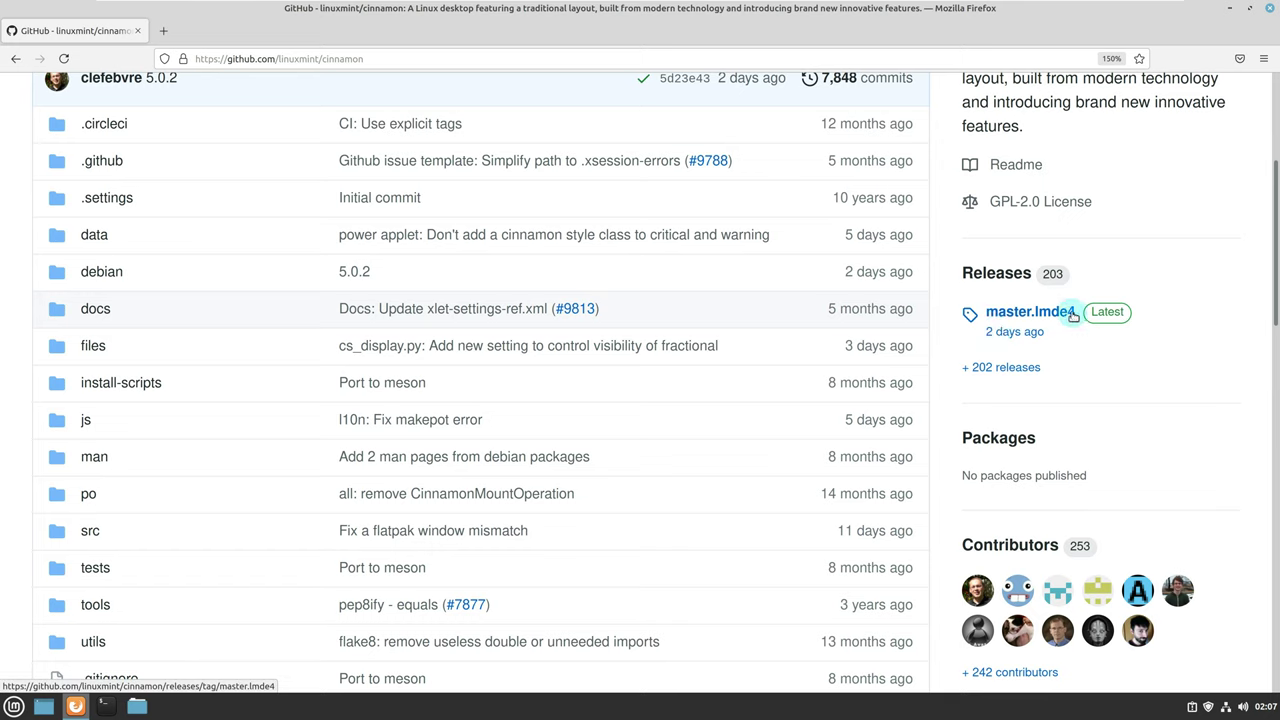
scroll(647, 349, down, 3)
scroll(647, 352, down, 11)
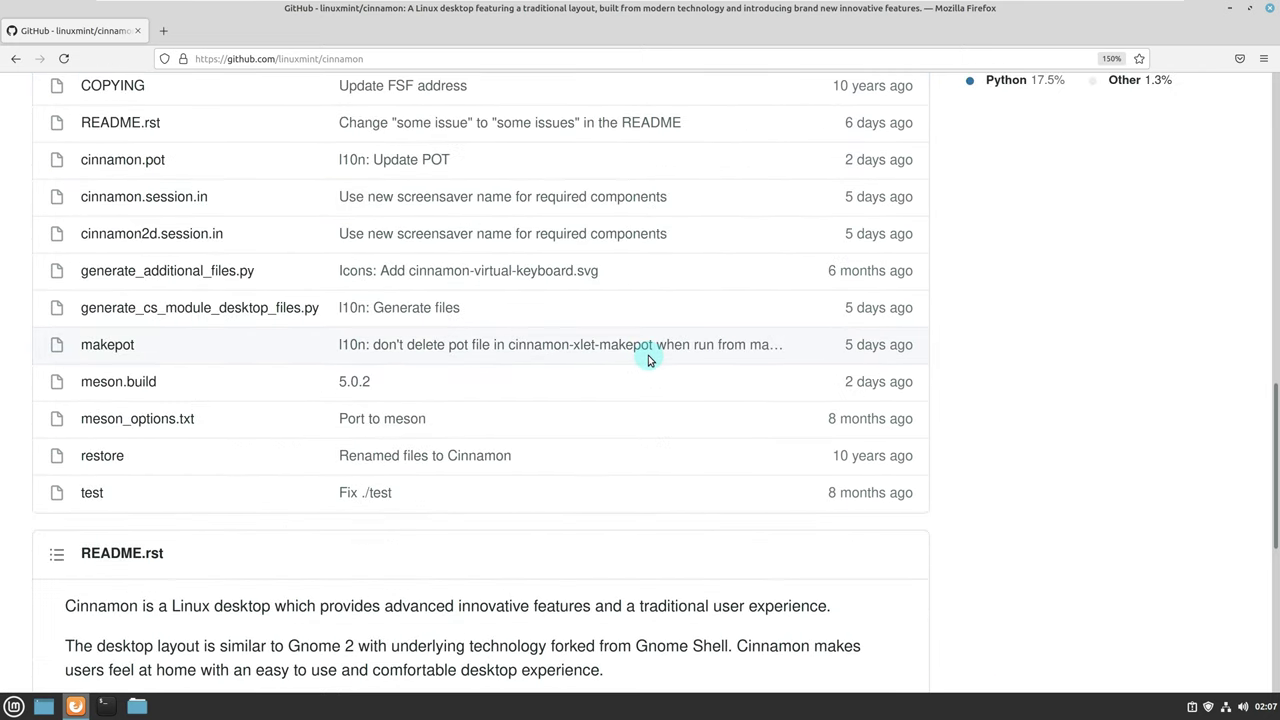
scroll(236, 449, down, 5)
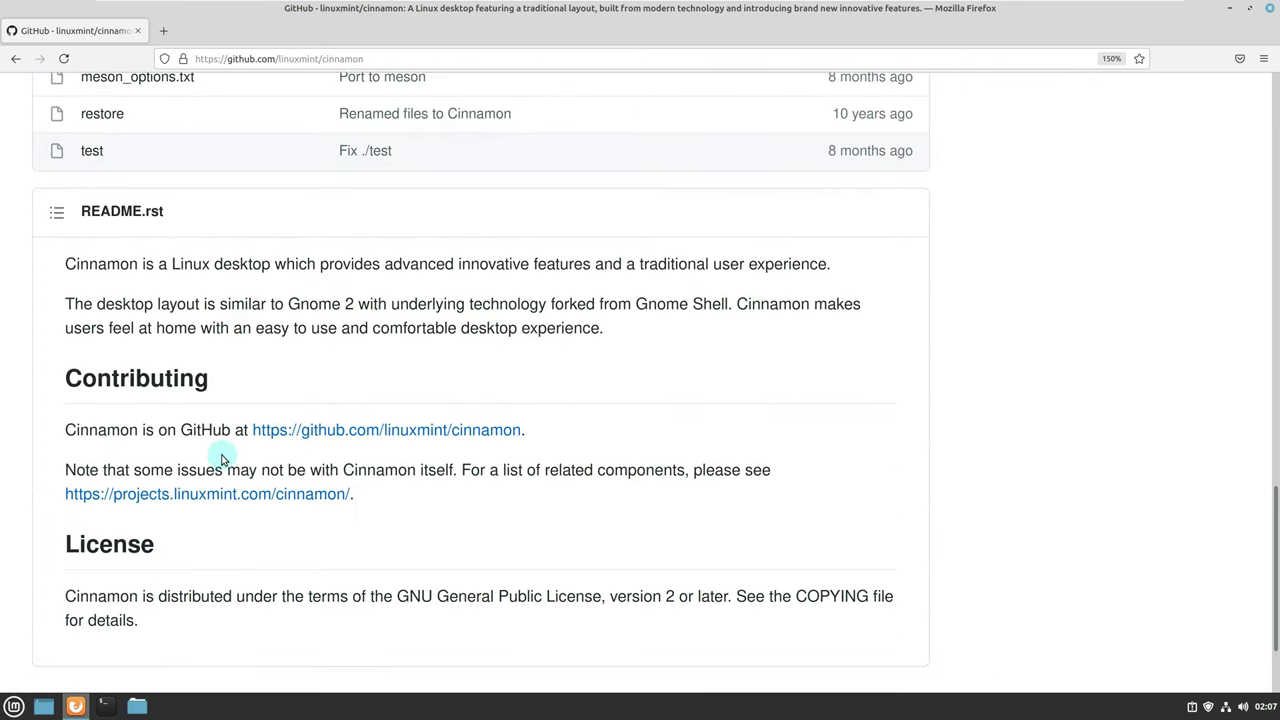
scroll(361, 457, down, 2)
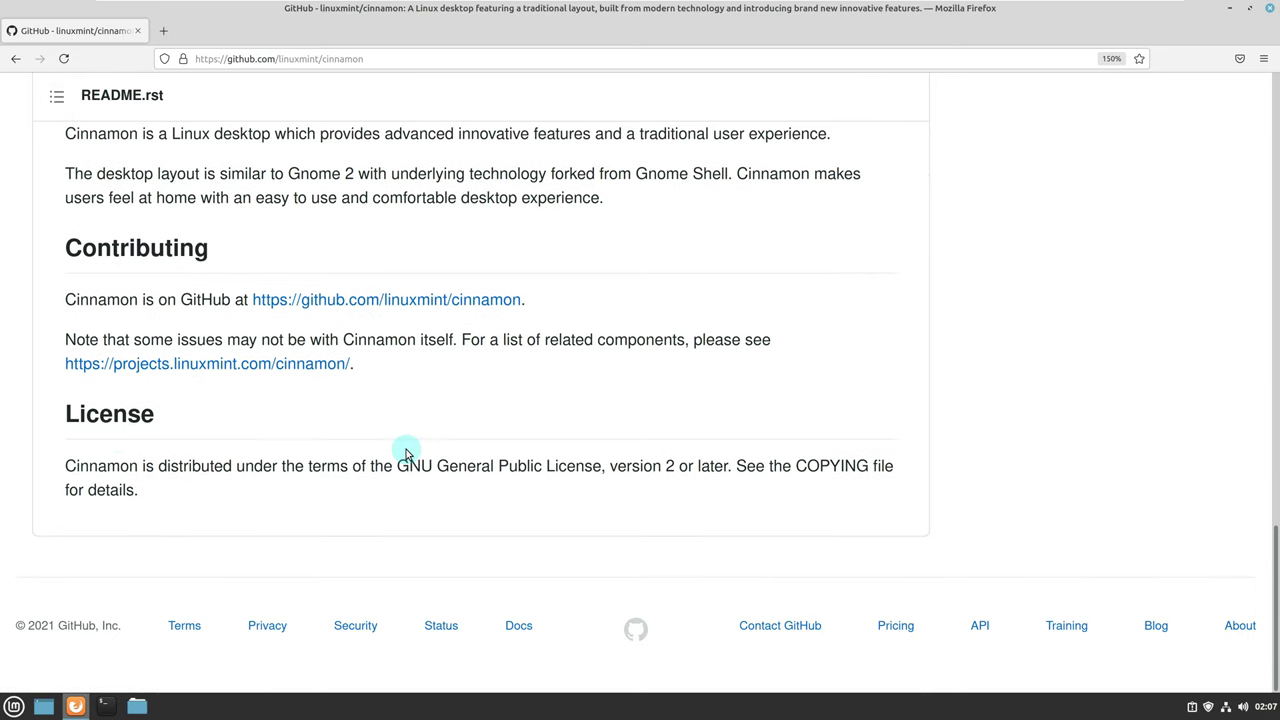
scroll(408, 451, up, 15)
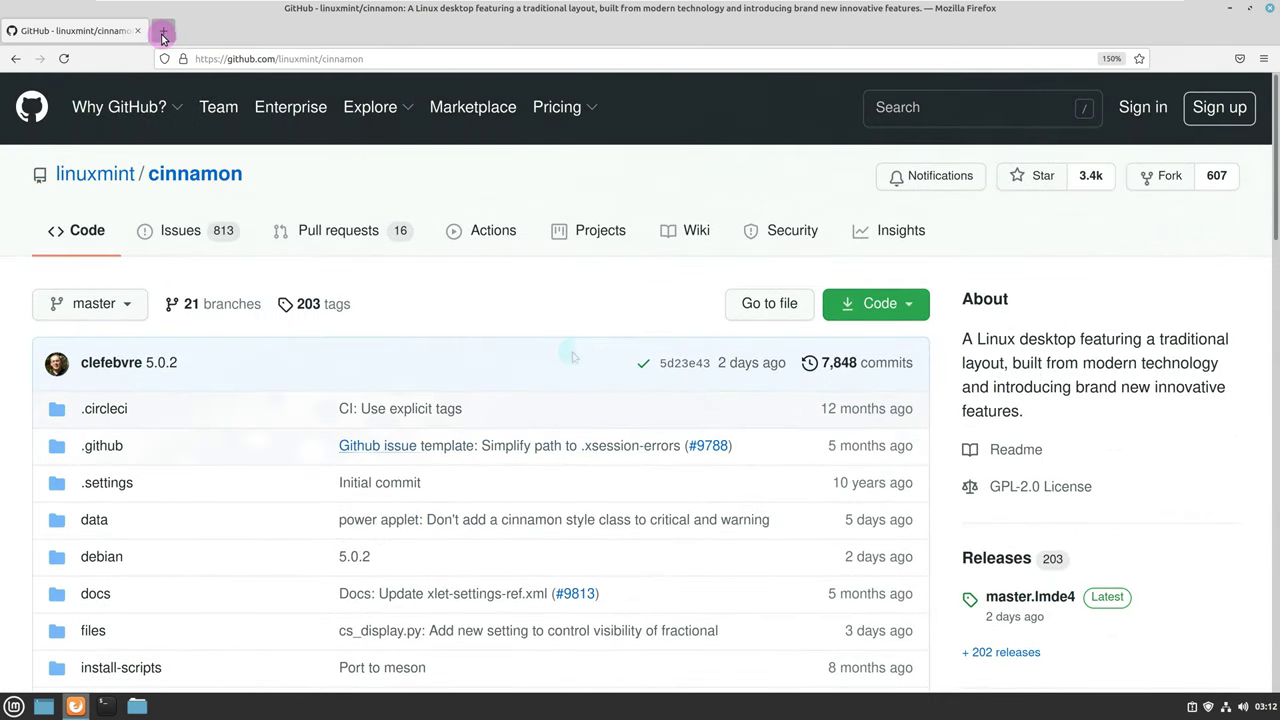
Open a new browser tab, close the GitHub one and enlarge the new tab page by four zoom levels.
click(163, 31)
click(136, 31)
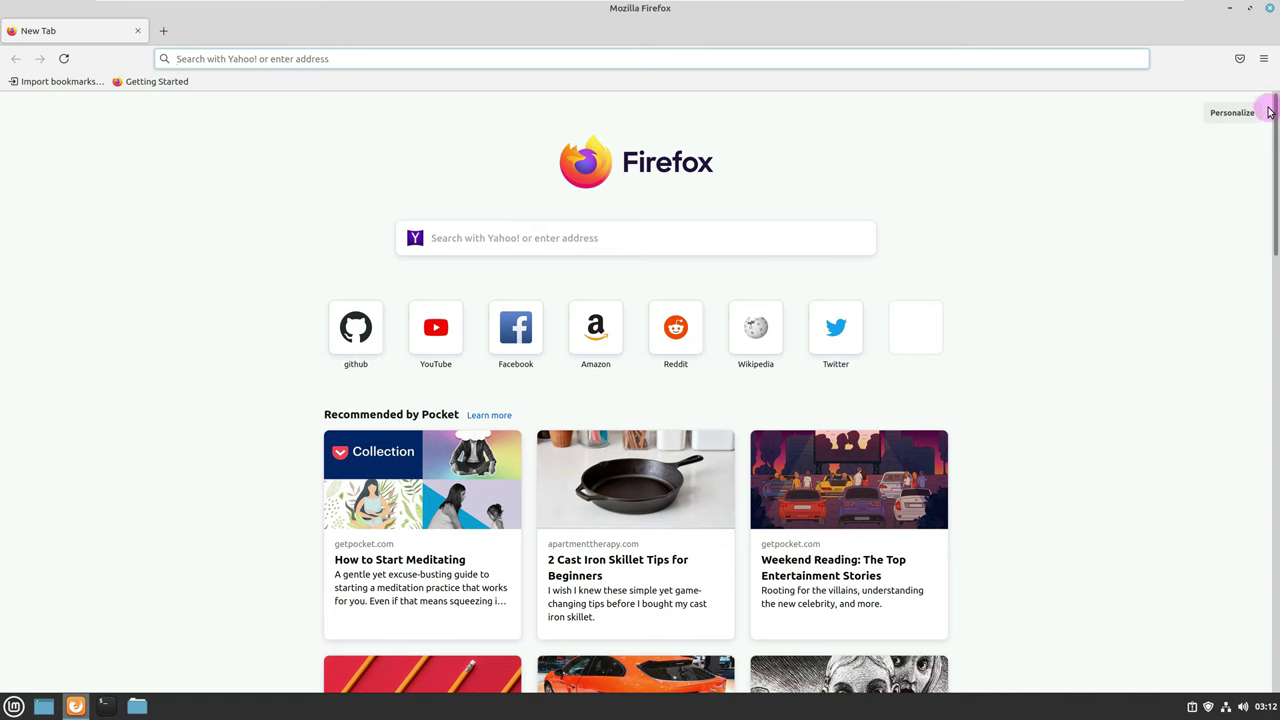
click(1265, 60)
click(1238, 357)
click(1238, 357)
click(1238, 357)
click(1238, 357)
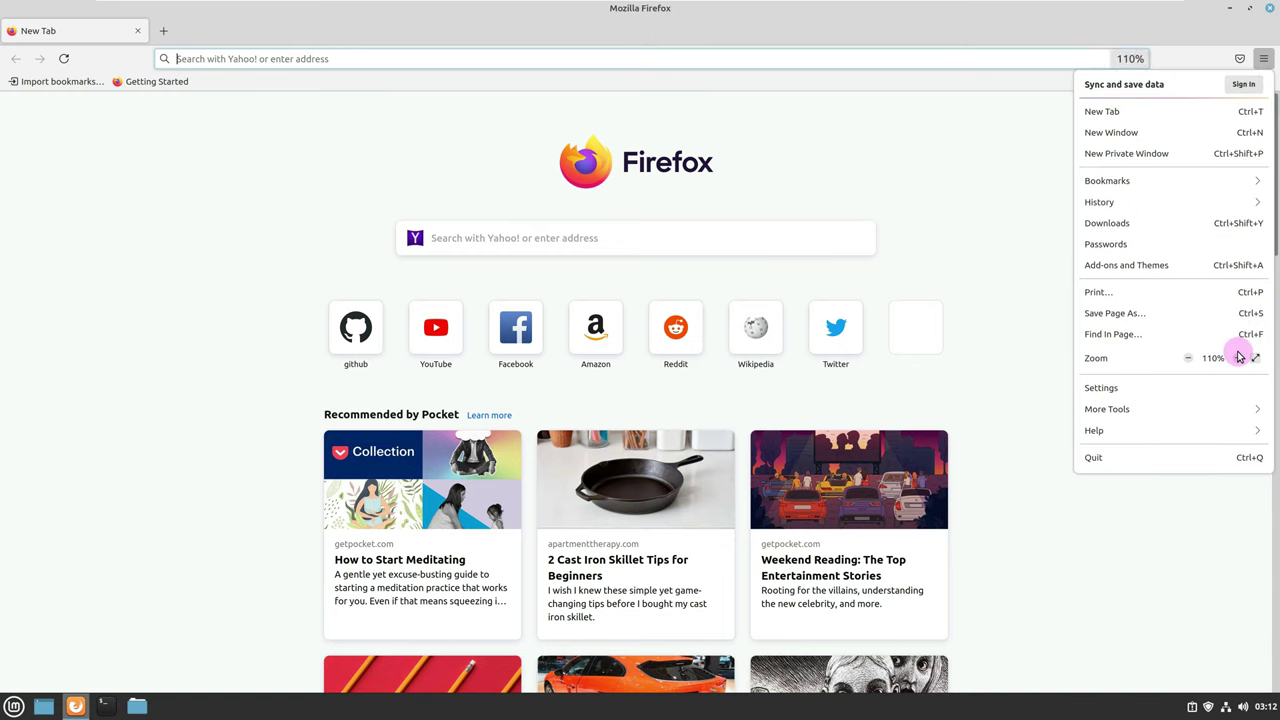
Go to youtube.com/runboxing and agree to YouTube's cookie terms.
click(747, 58)
text(yo)
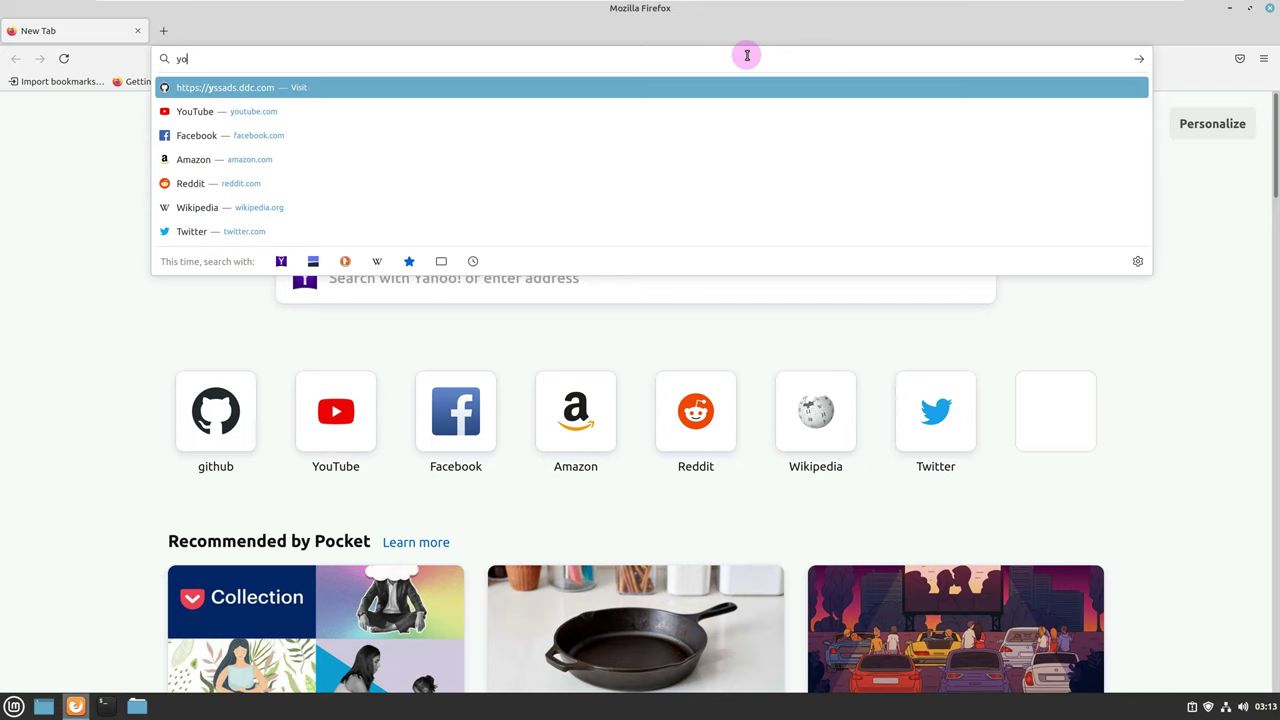
text(utube.ccom/runboxing)
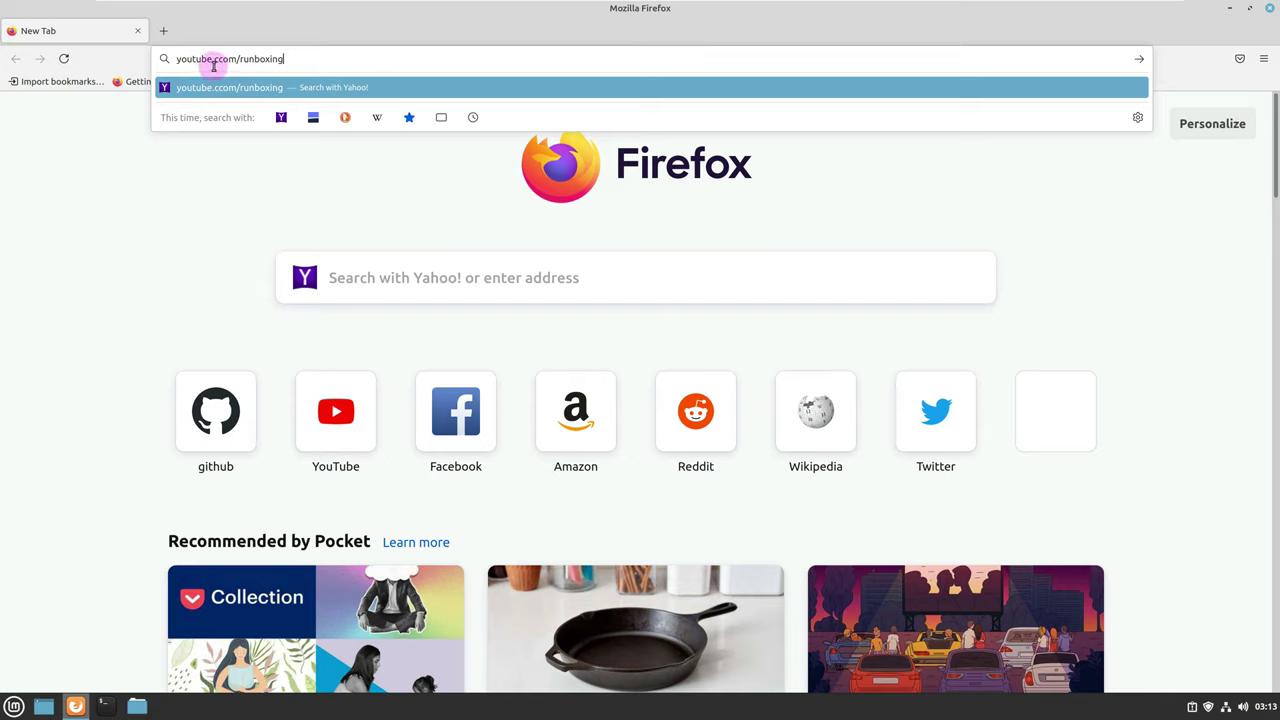
key(BackSpace)
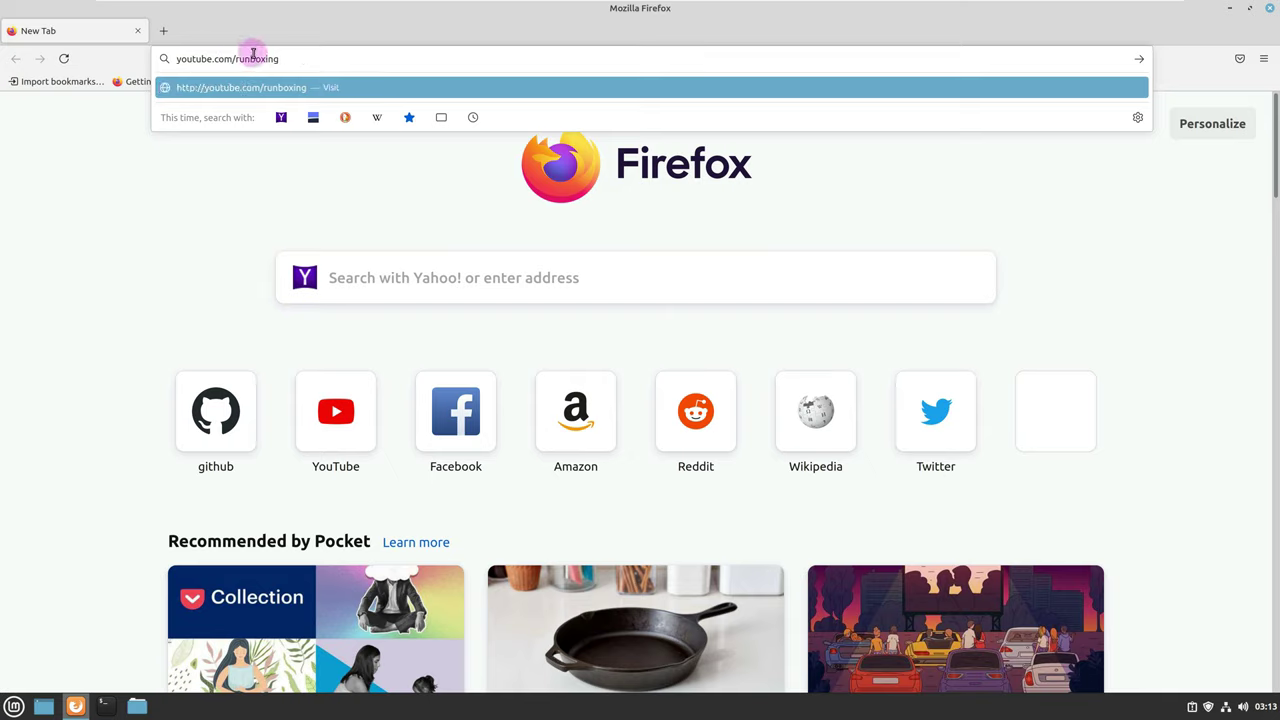
key(Return)
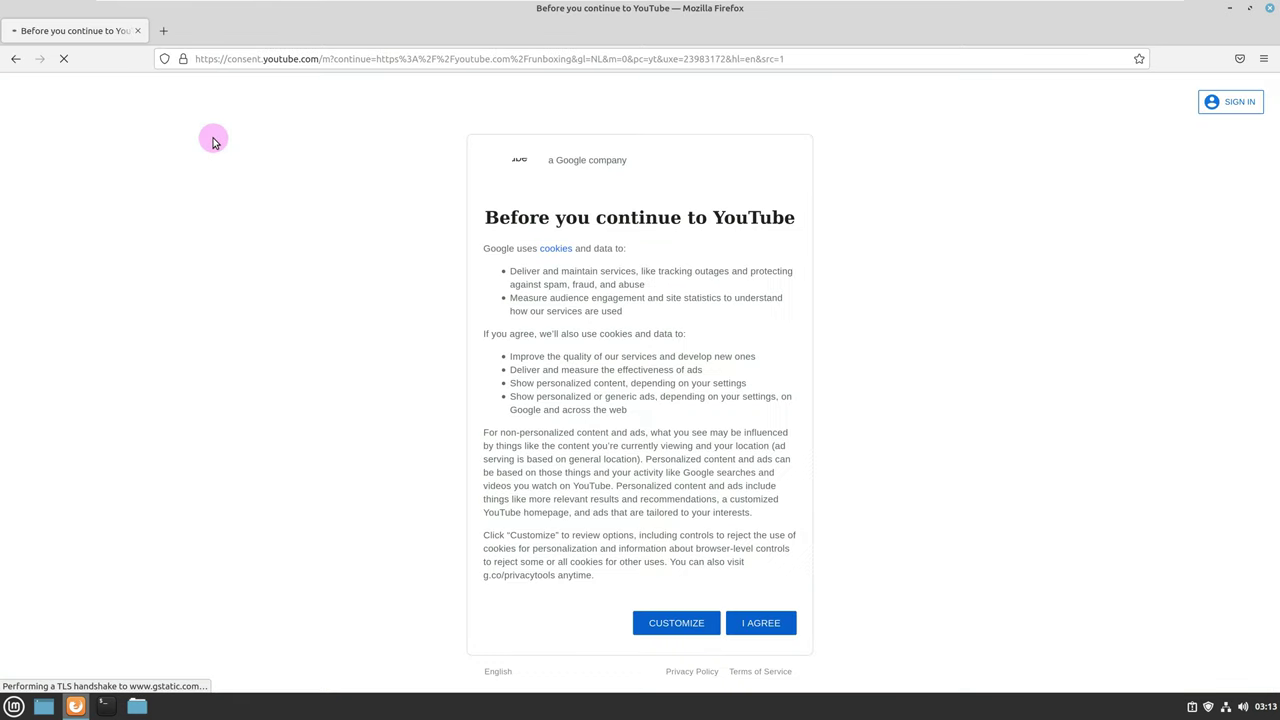
click(770, 685)
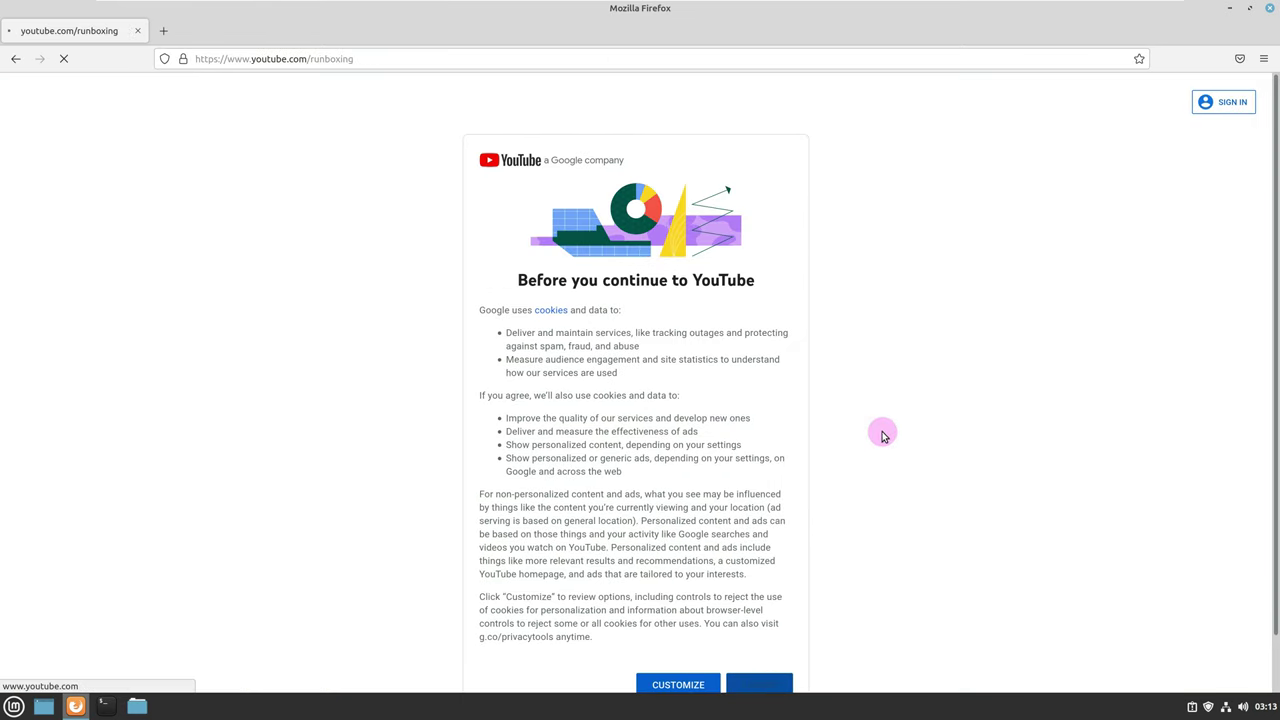
Enlarge the Runboxing channel page to 150%.
click(1264, 59)
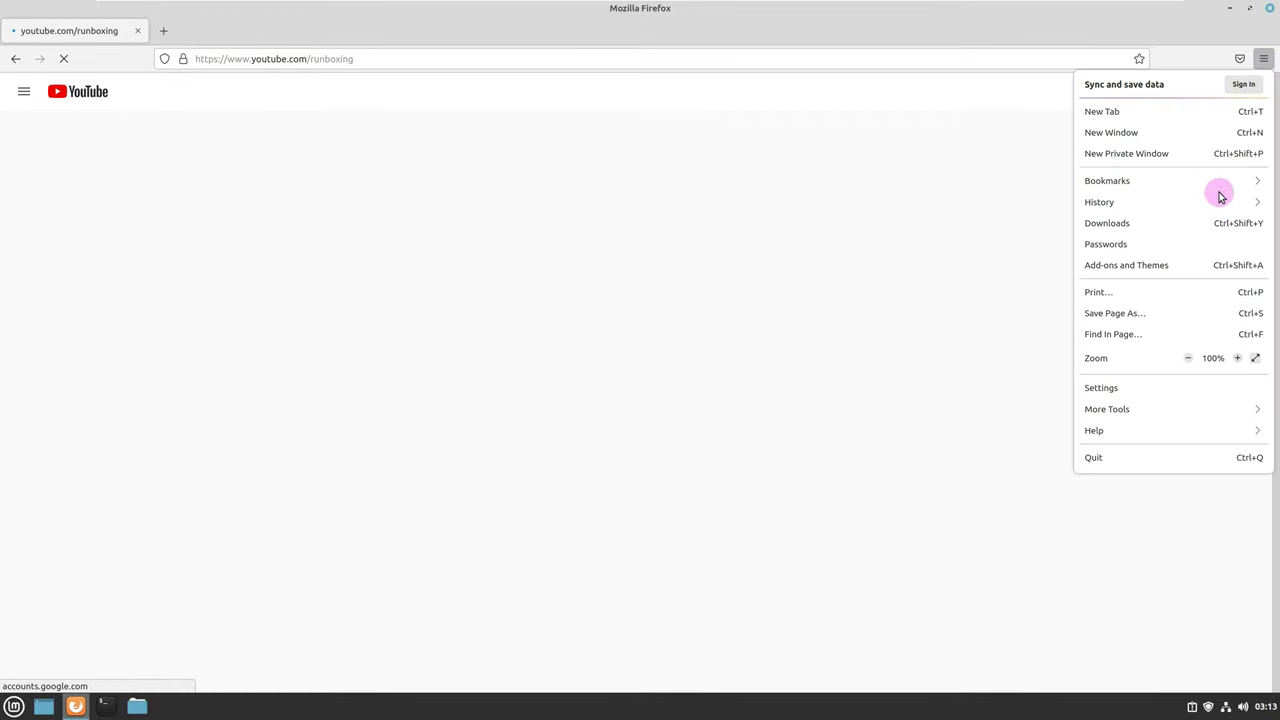
click(1240, 358)
click(1240, 358)
click(1240, 358)
click(1240, 358)
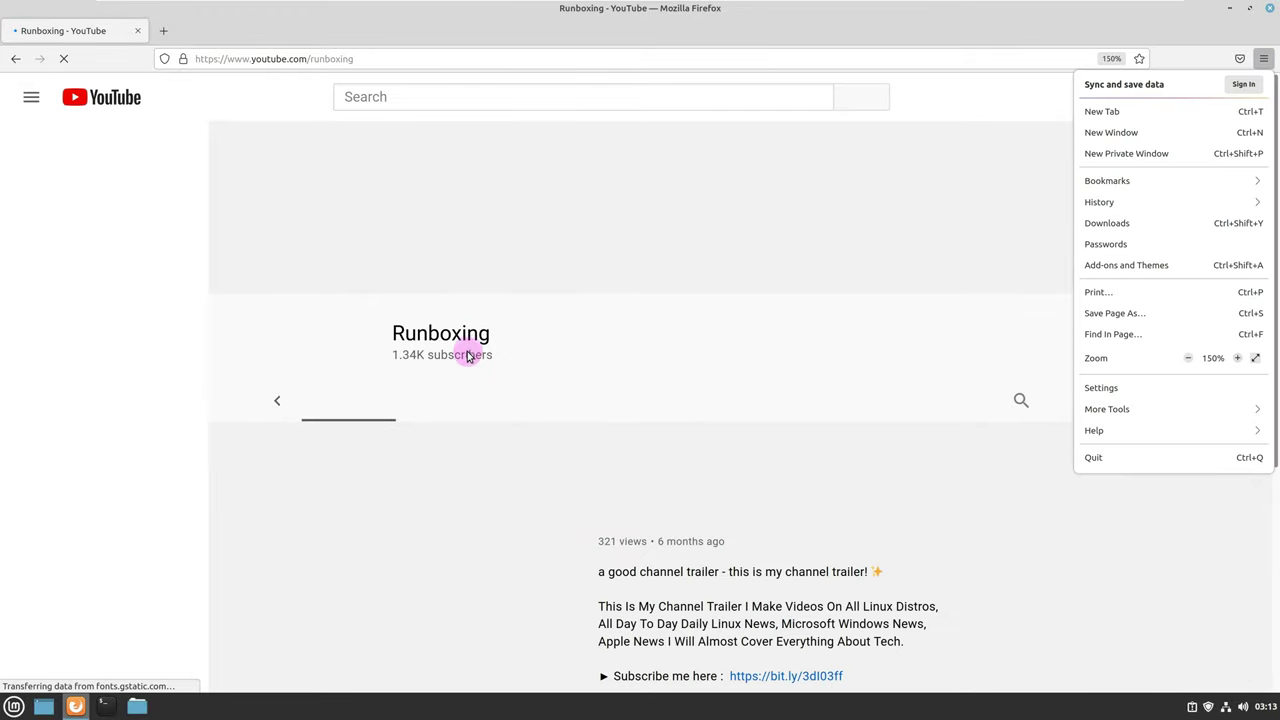
Highlight the Runboxing channel name and show the channel's uploaded videos.
click(537, 357)
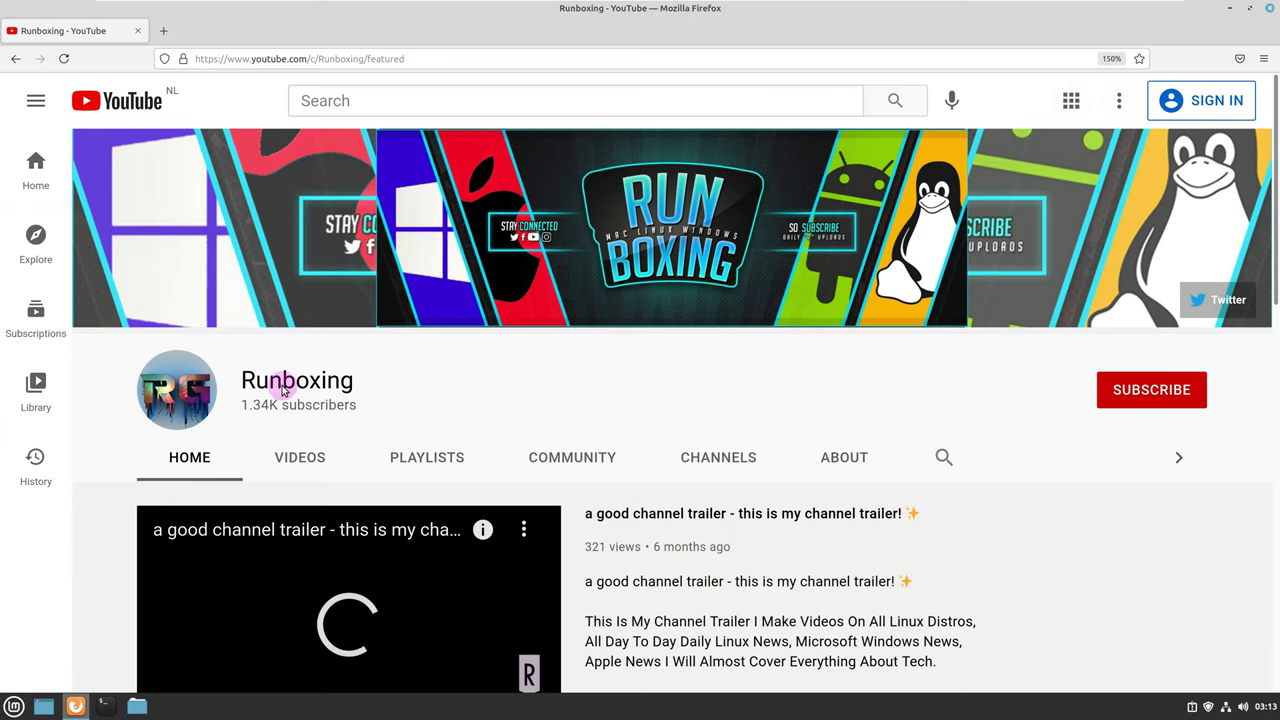
drag(247, 387, 296, 458)
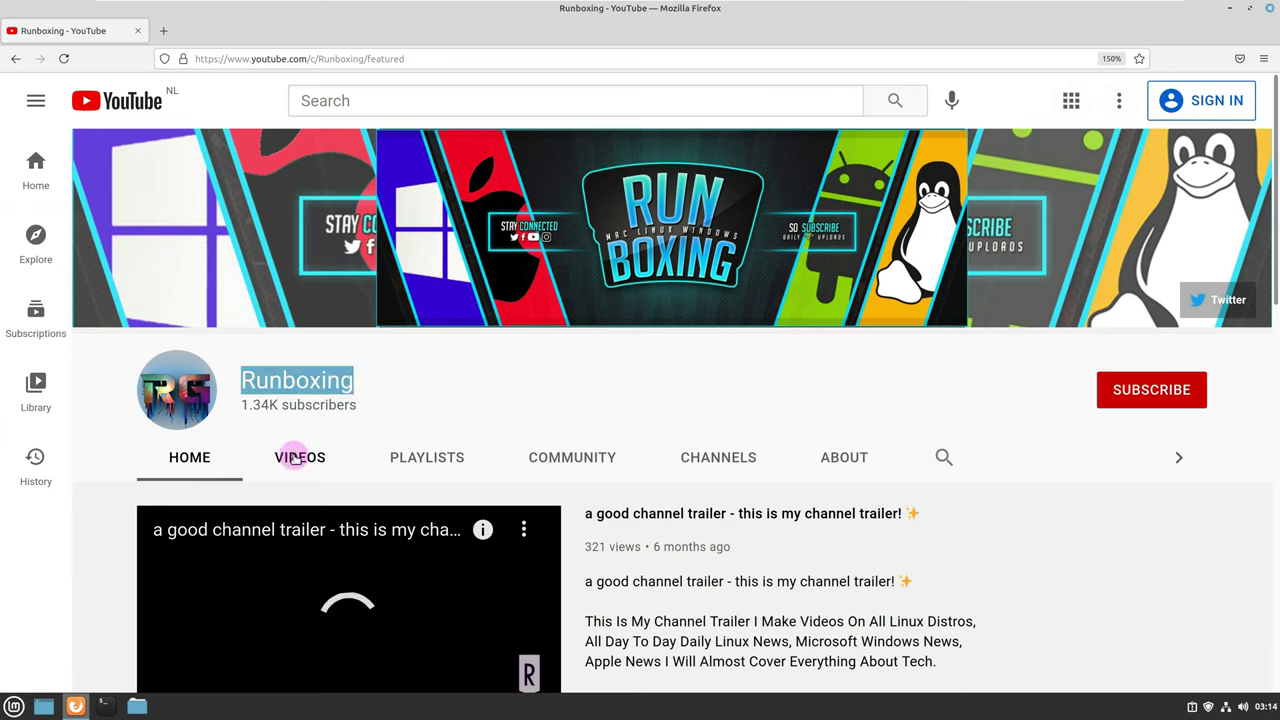
click(296, 458)
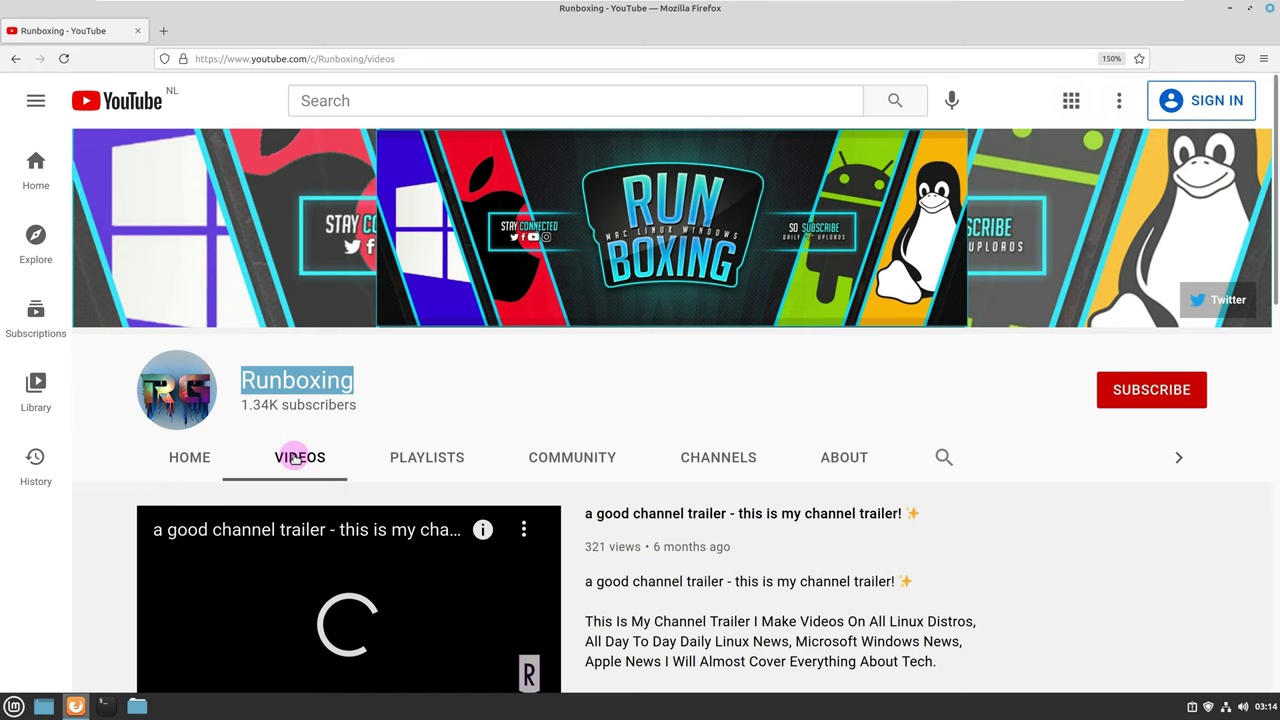
Bring up and dismiss the channel's subscription prompt, and highlight the channel name.
click(1177, 400)
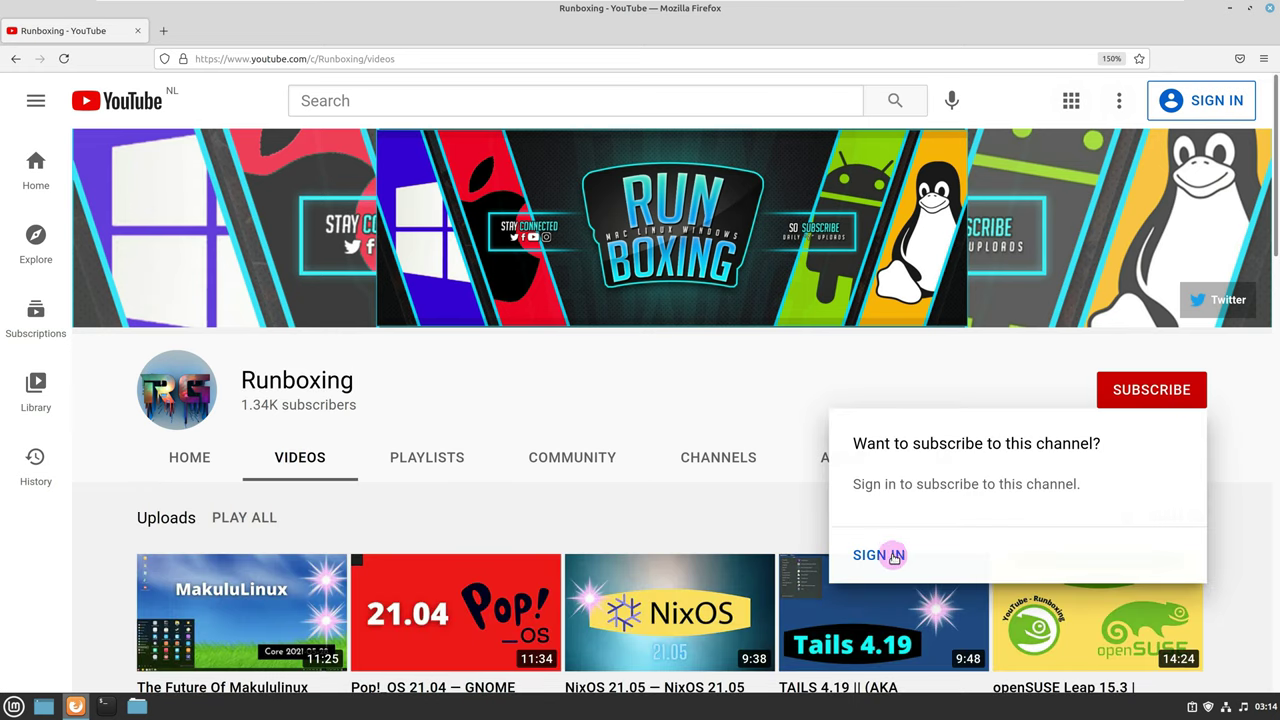
click(660, 392)
drag(366, 374, 254, 372)
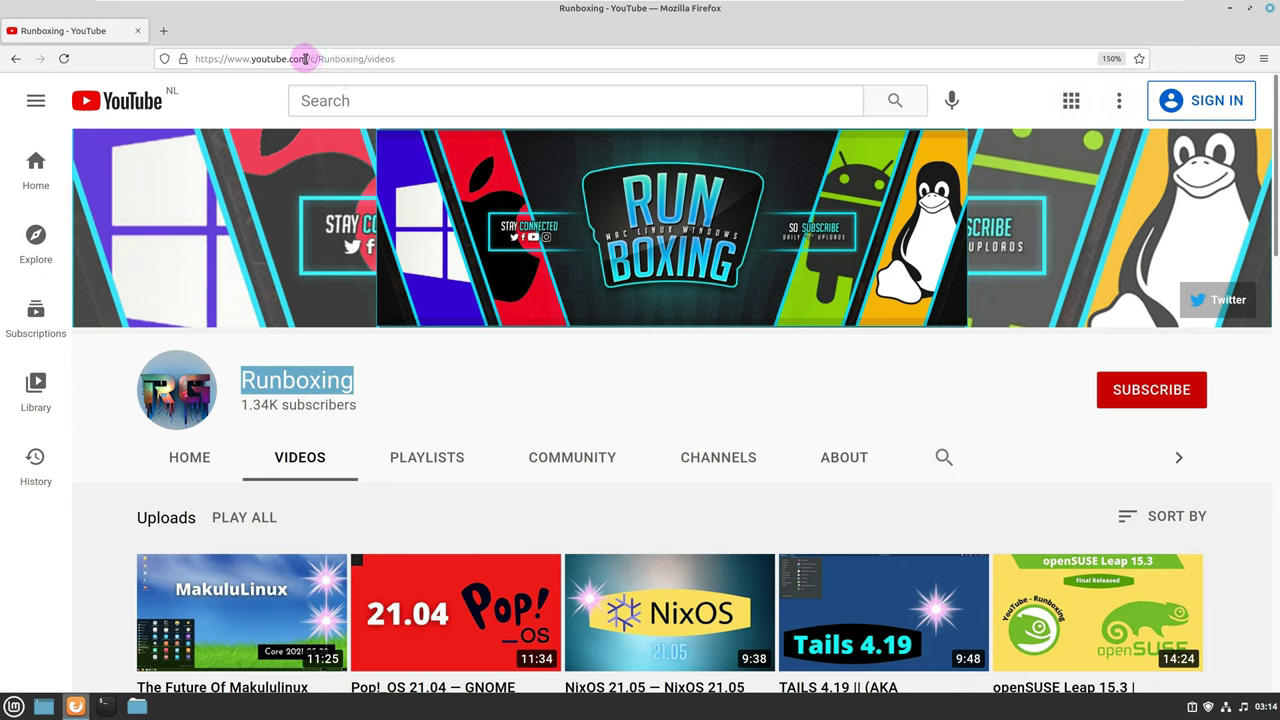
click(357, 58)
click(524, 395)
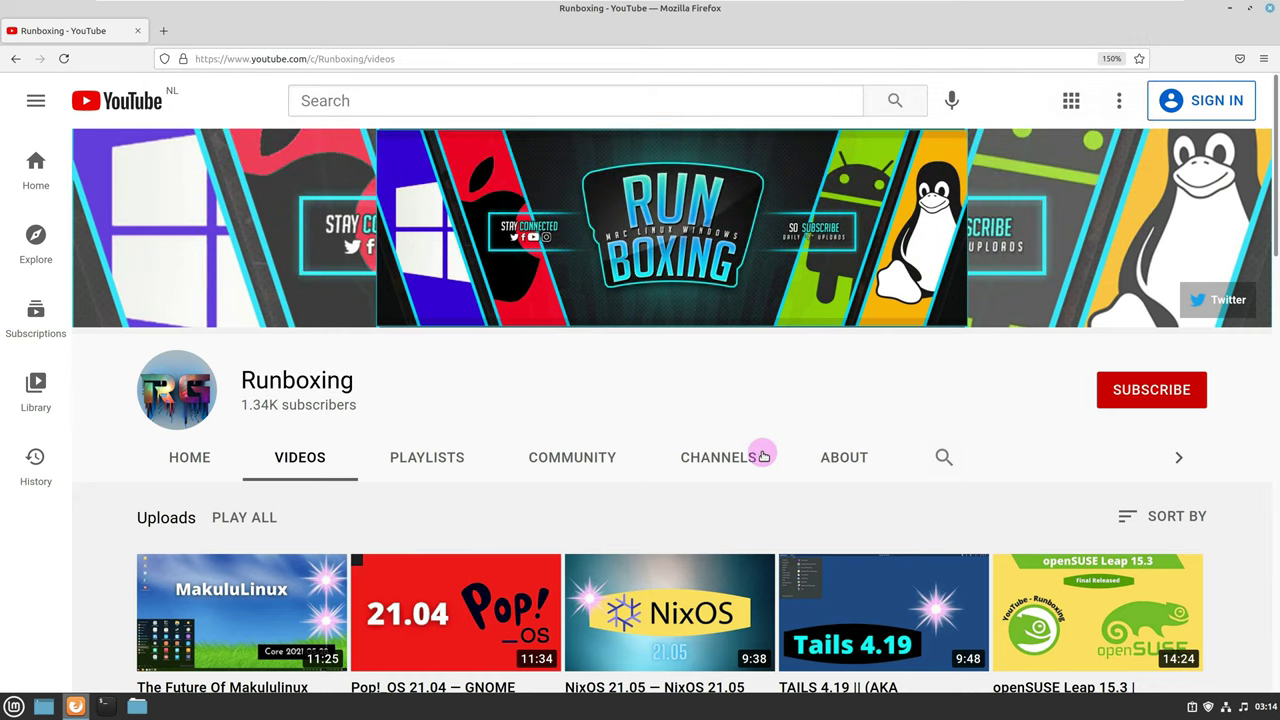
Read the channel's About description, highlighting the daily upload promise, the Linux and open source coverage and the weekly schedule.
click(855, 461)
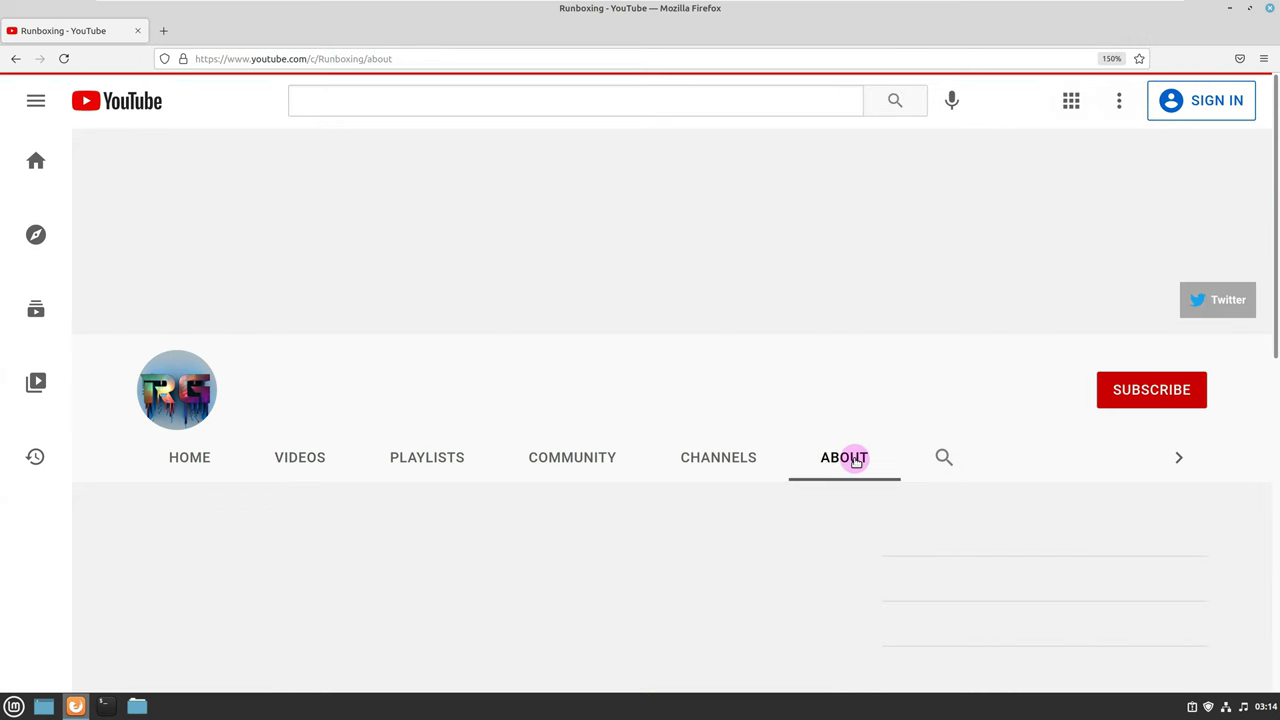
scroll(572, 487, down, 2)
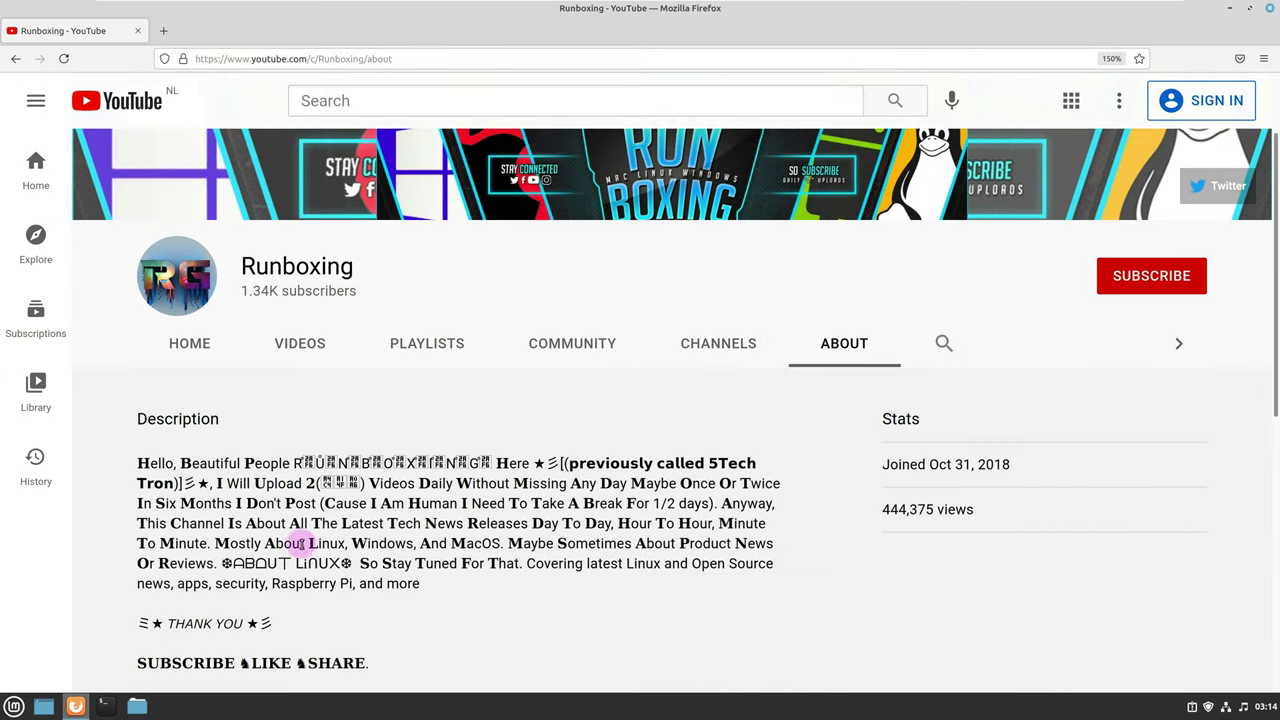
drag(216, 483, 628, 484)
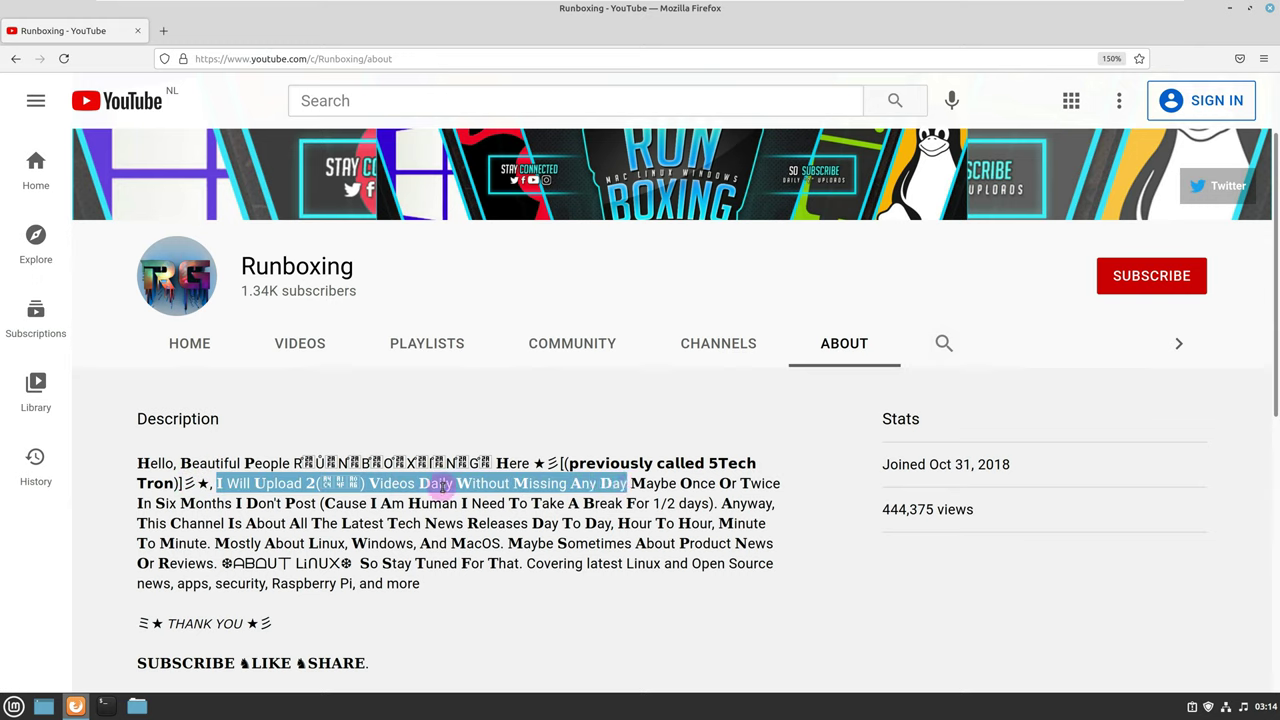
click(546, 580)
drag(546, 580, 528, 565)
scroll(543, 590, down, 4)
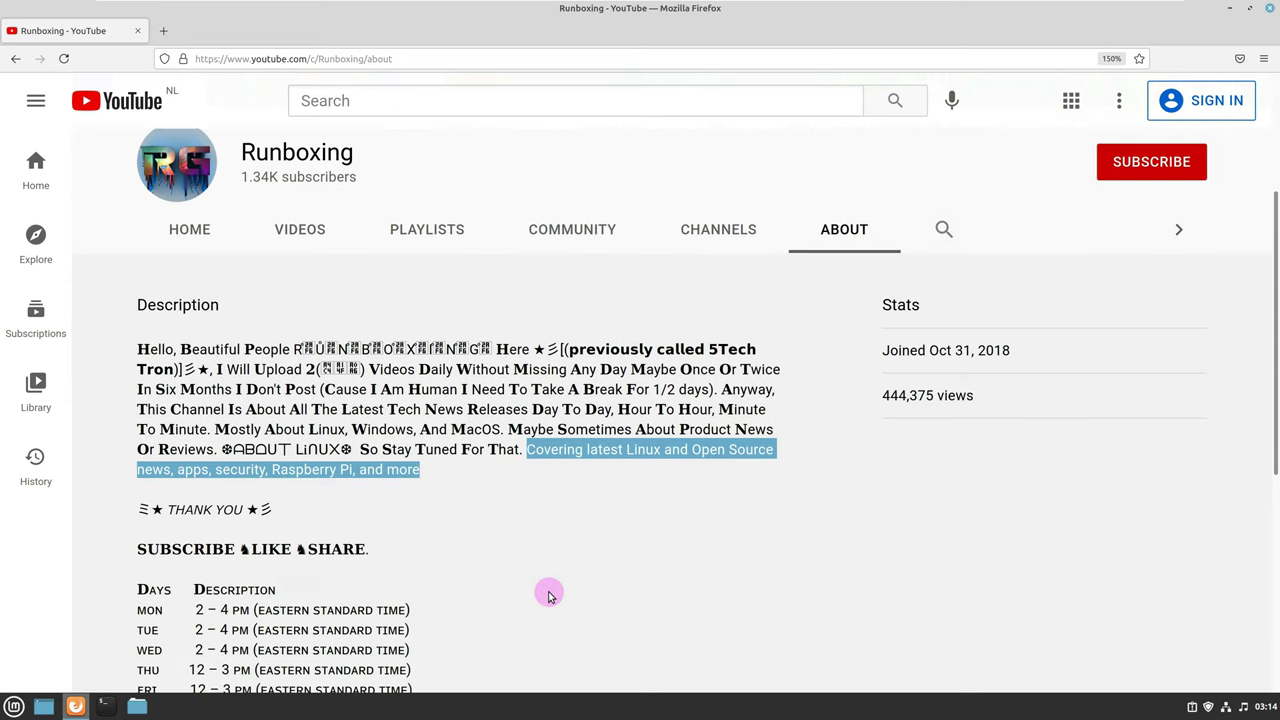
drag(433, 624, 140, 477)
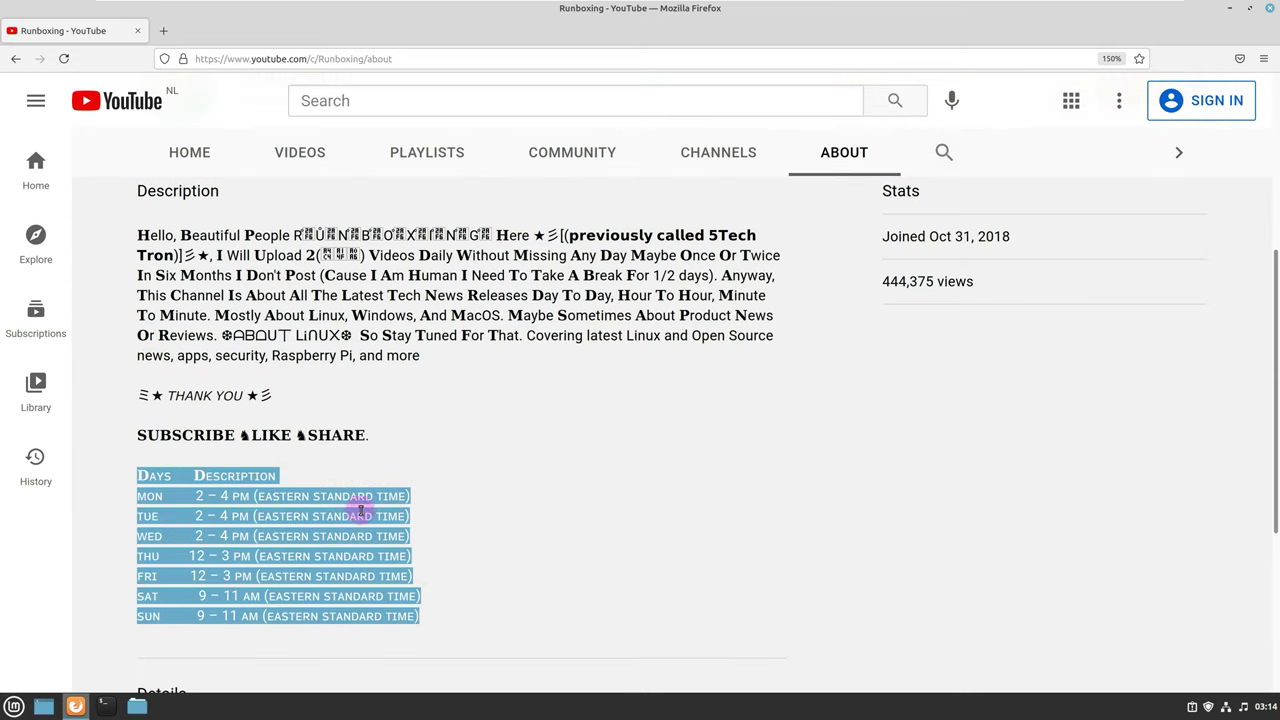
scroll(537, 375, up, 6)
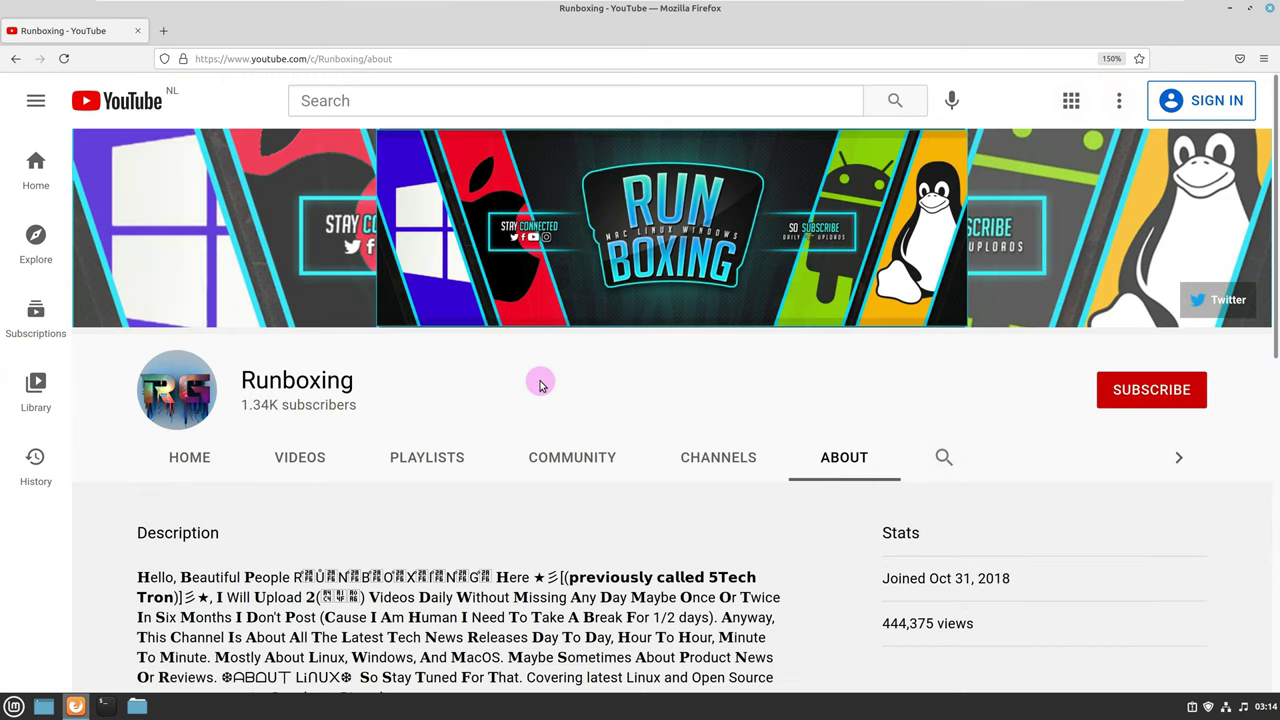
Return to the channel's uploaded videos and show and dismiss the subscription prompt again.
click(303, 452)
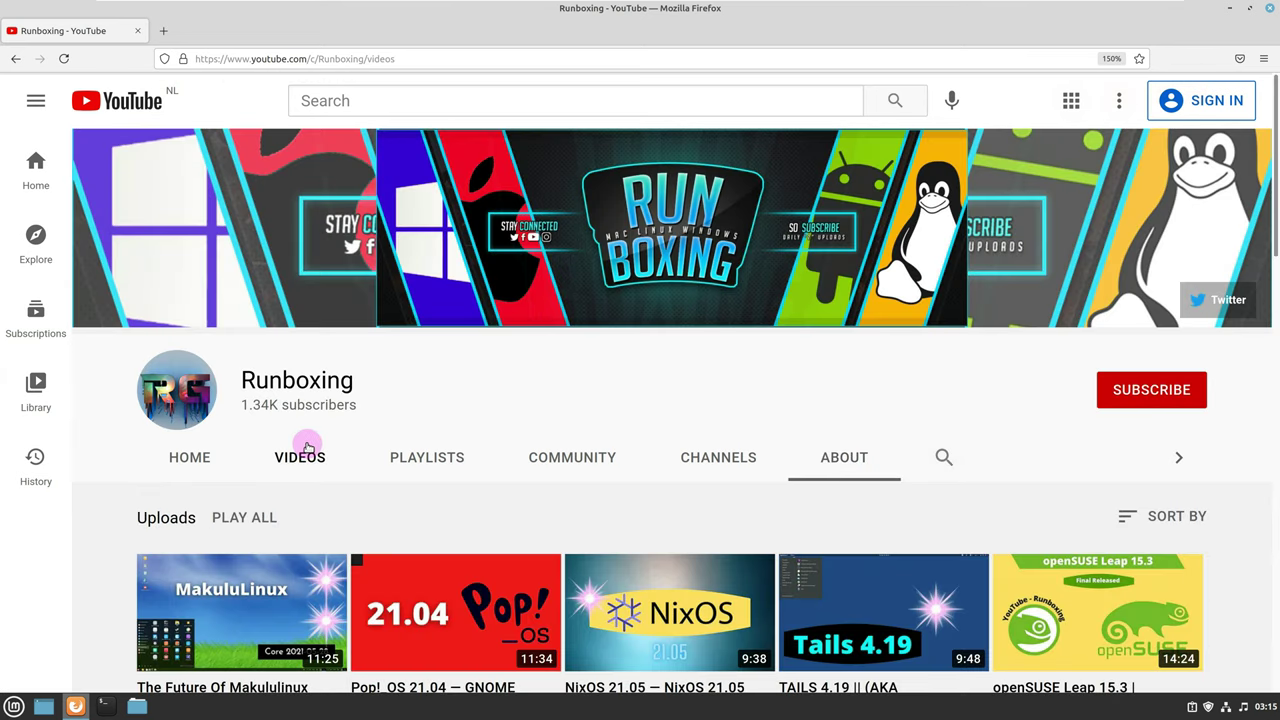
click(1135, 391)
click(914, 374)
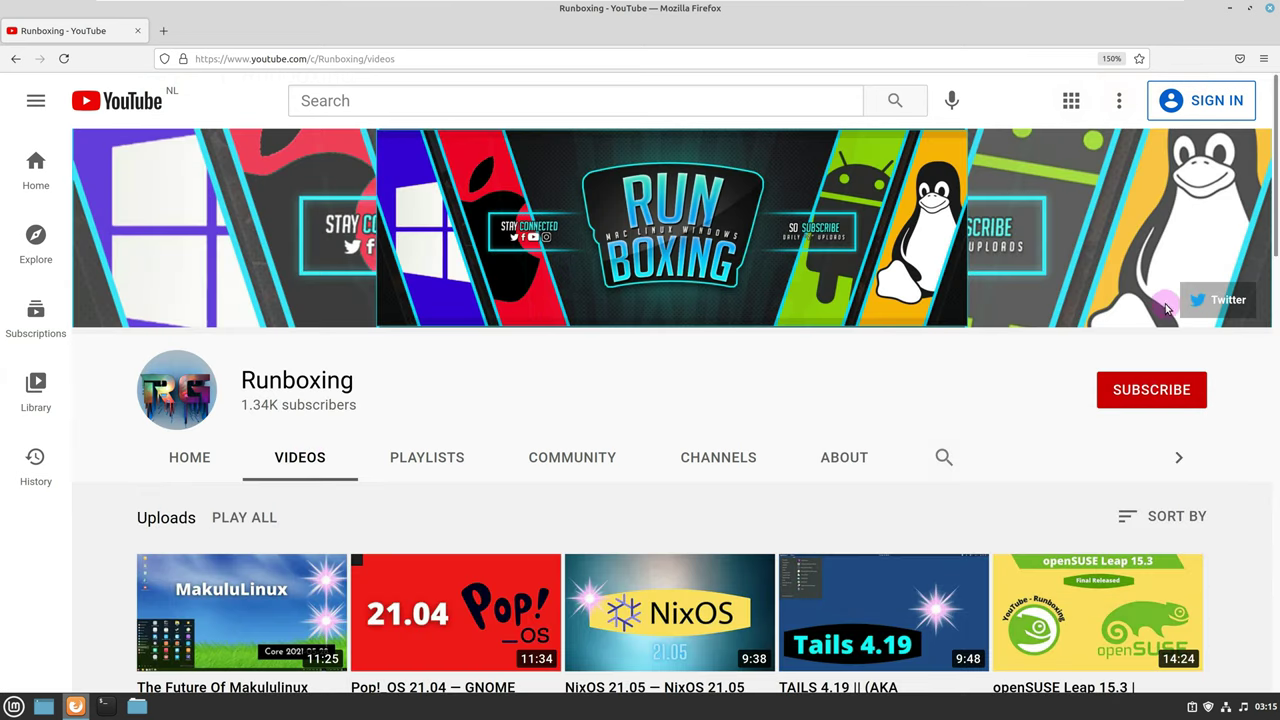
Open the Twitter profile linked in the channel banner and enlarge the page to 150%.
click(1228, 299)
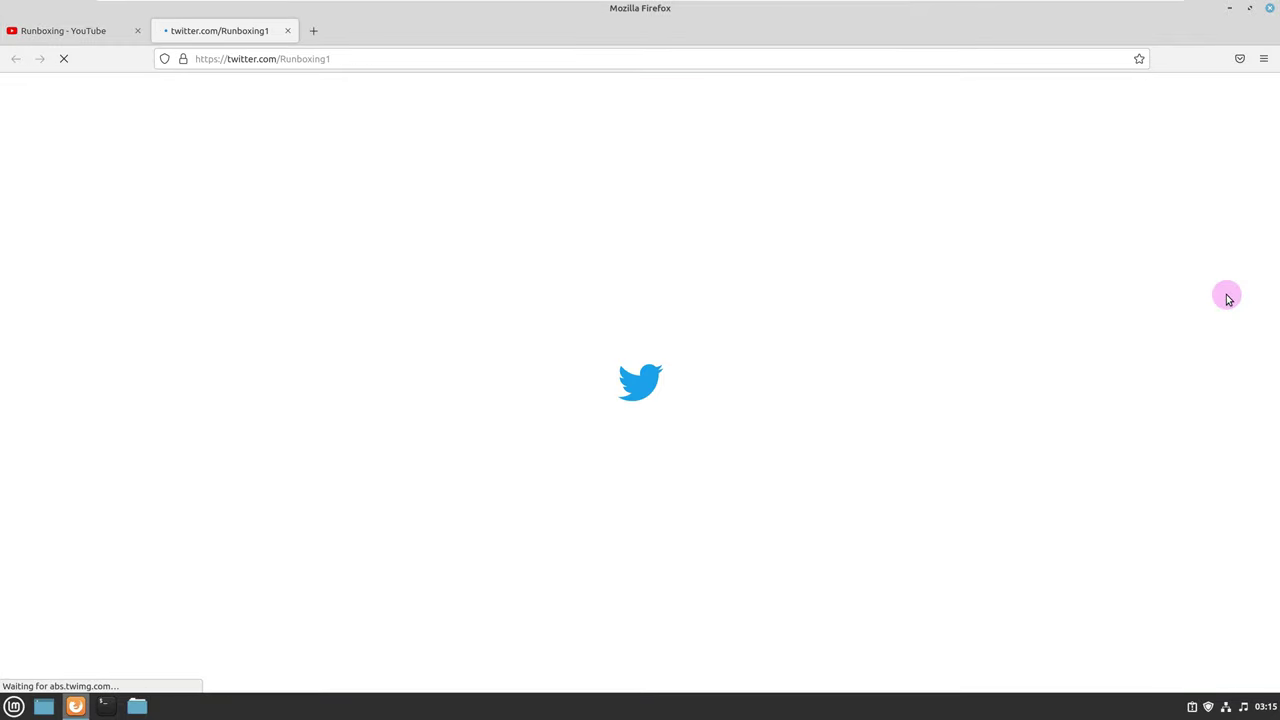
click(1262, 58)
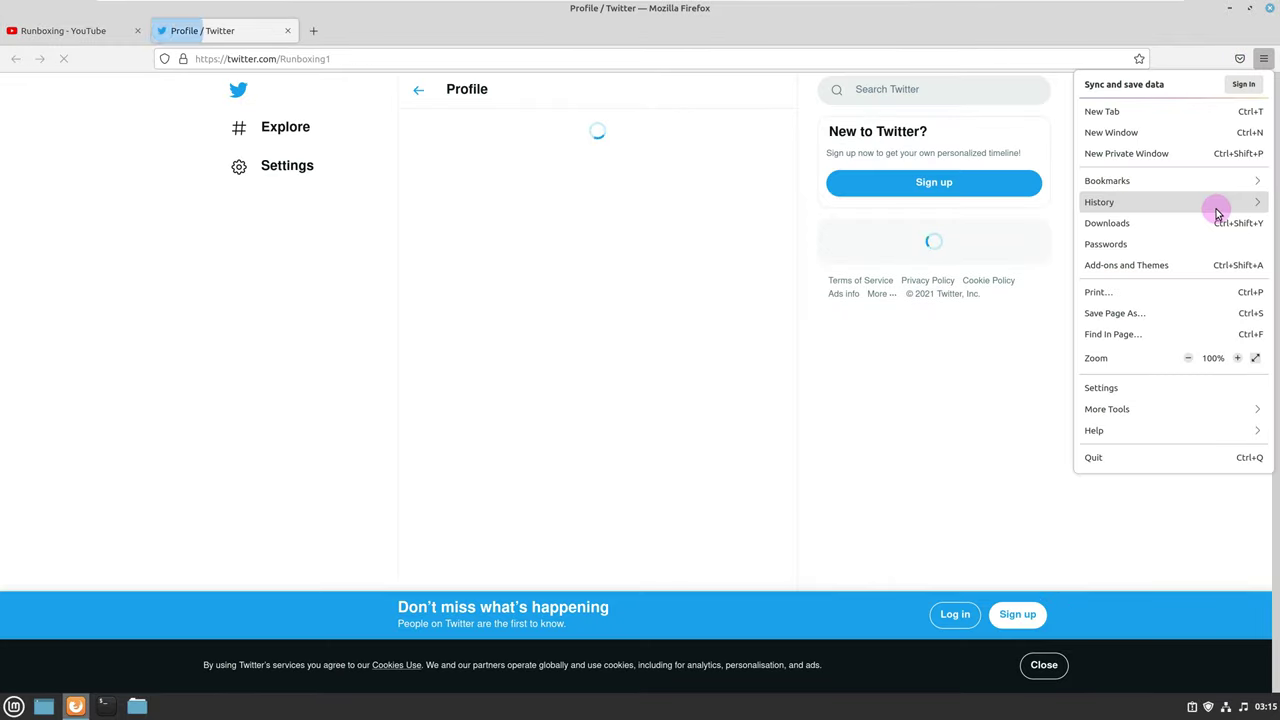
click(1237, 357)
click(1237, 357)
click(1237, 357)
click(1237, 357)
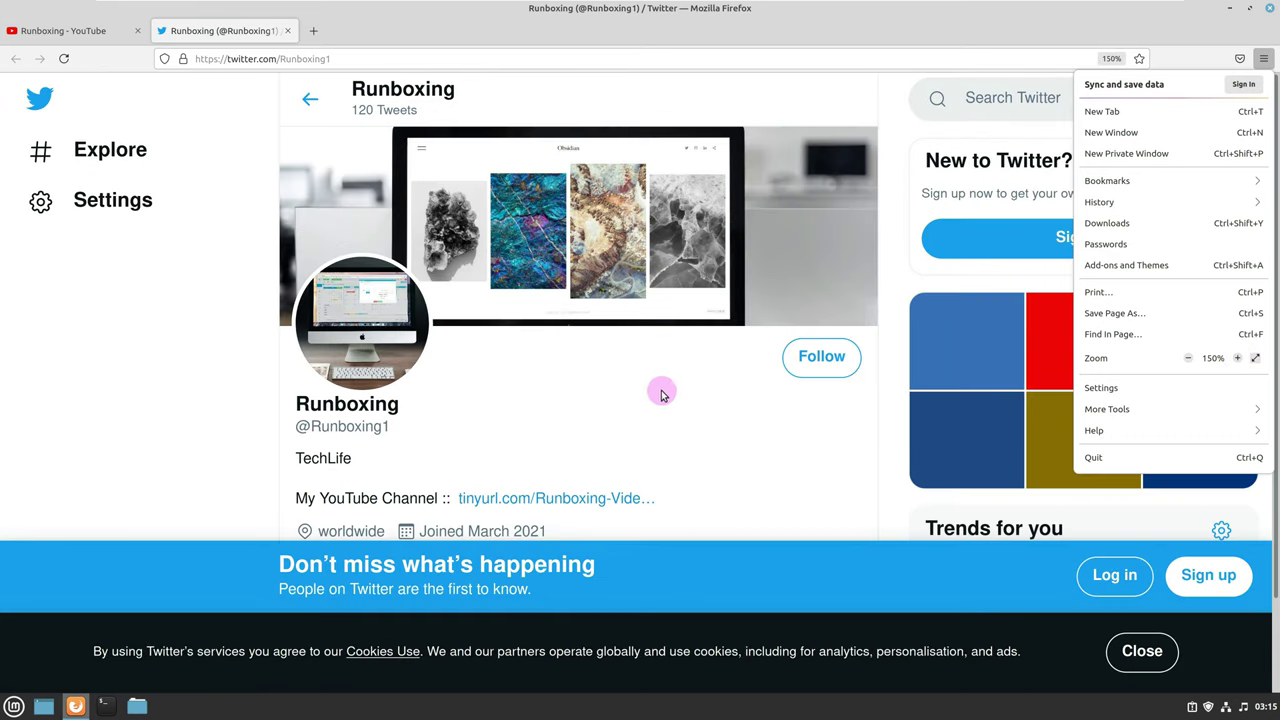
click(205, 397)
Highlight the profile name on Twitter, dismiss the cookie notice and view the profile's details and tweets.
drag(477, 94, 349, 86)
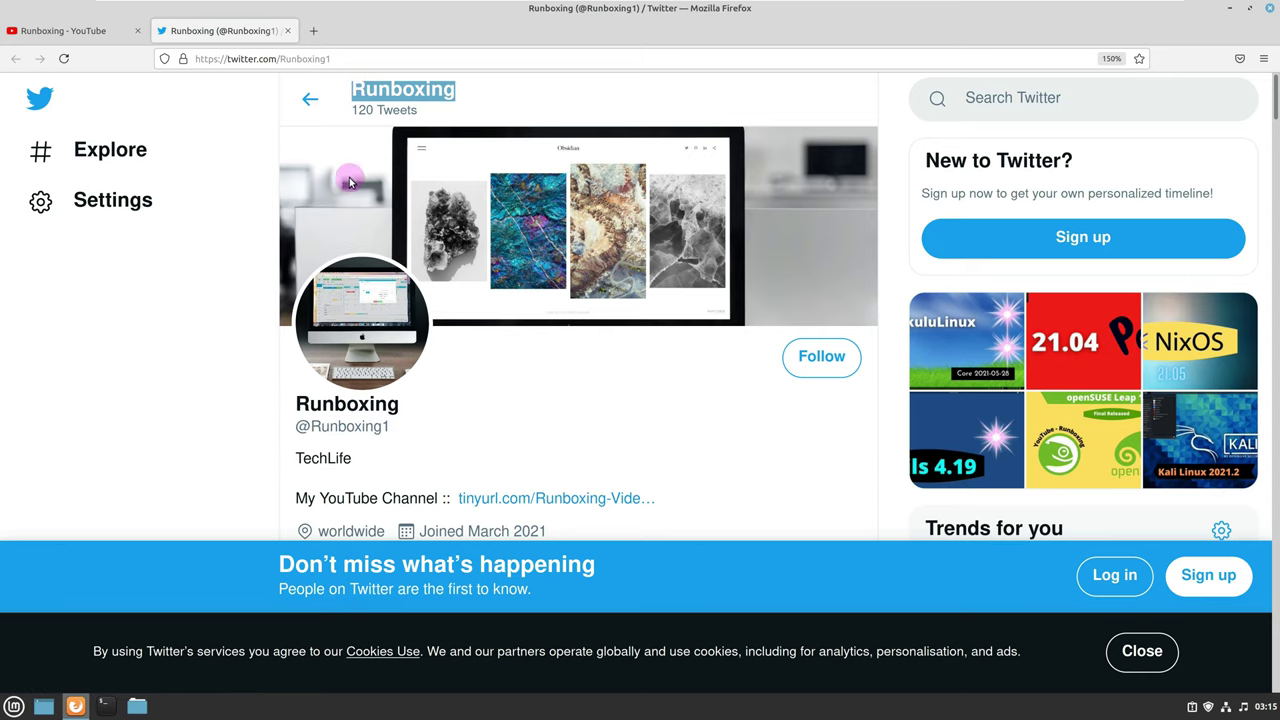
click(330, 59)
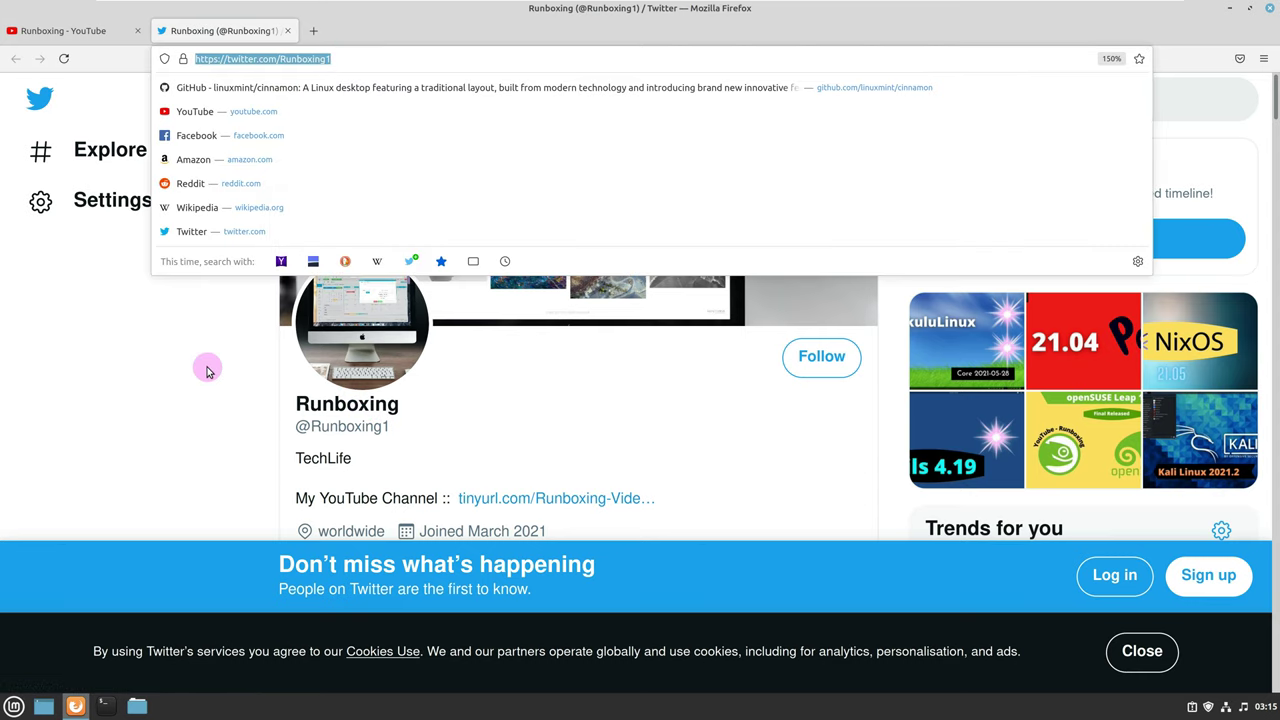
click(200, 388)
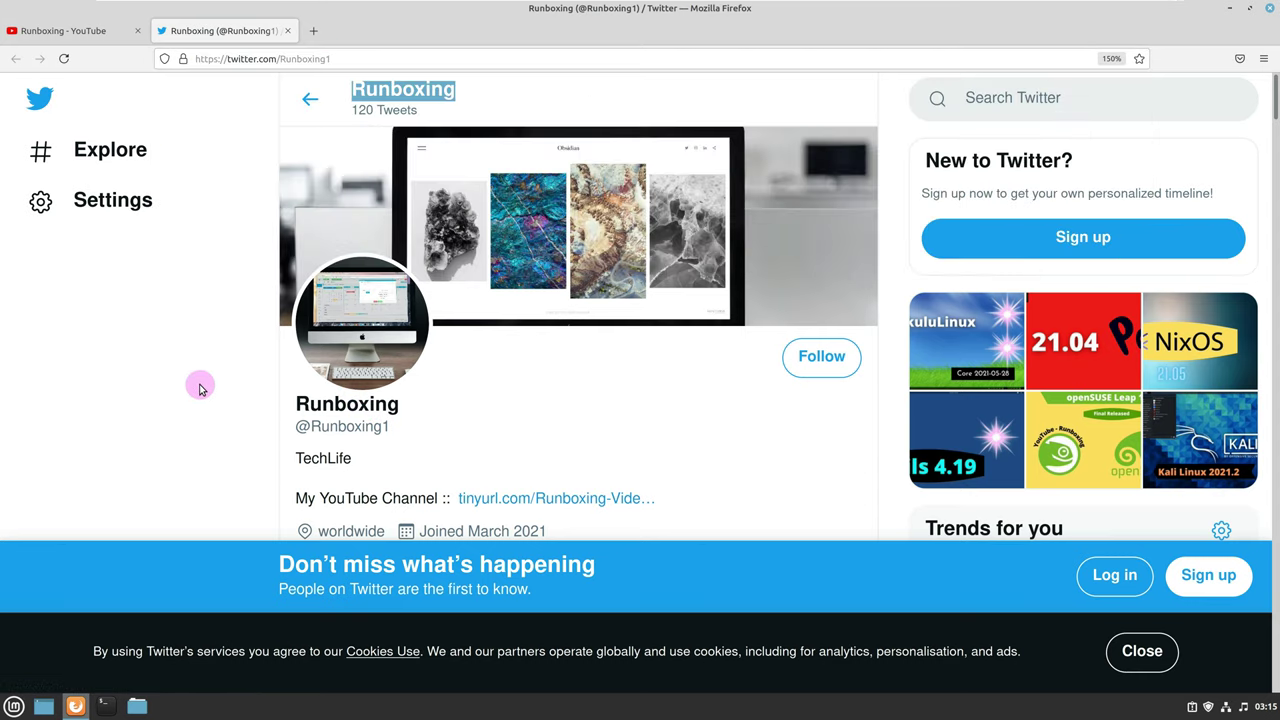
click(1148, 653)
scroll(1120, 262, down, 2)
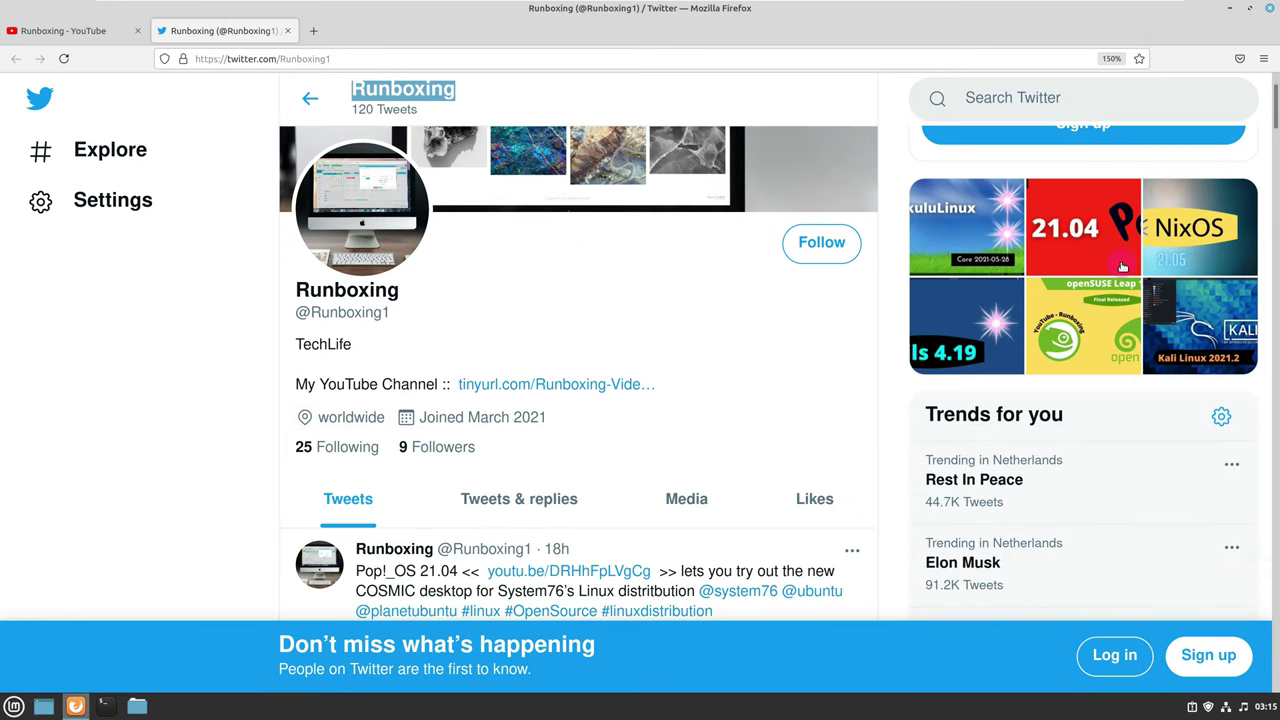
Quit the browser with all its tabs and open the System Info application.
click(1270, 8)
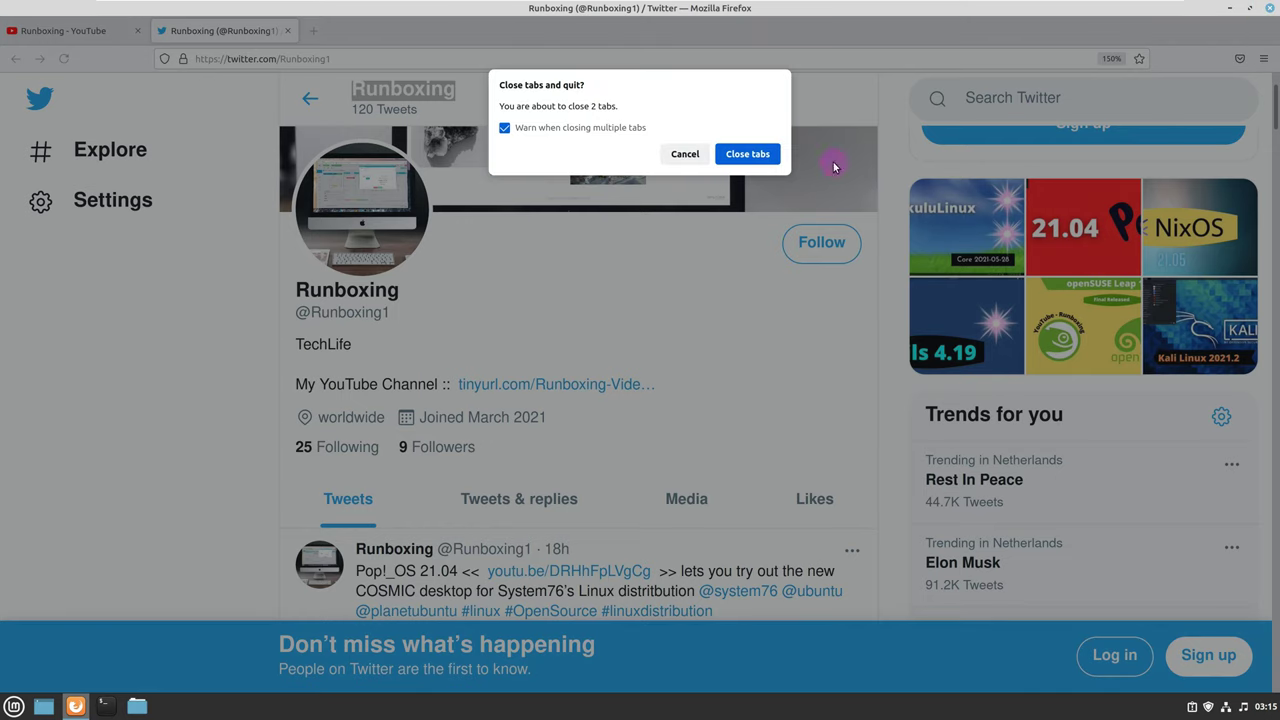
click(763, 154)
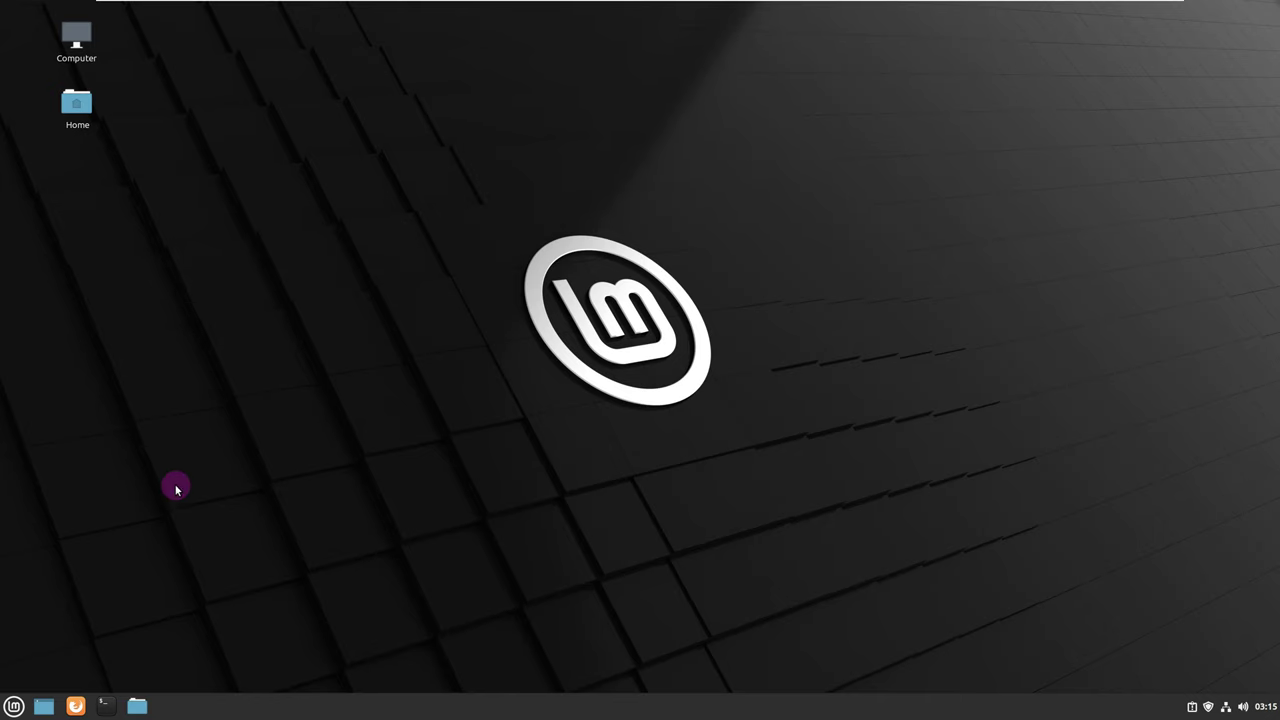
click(24, 706)
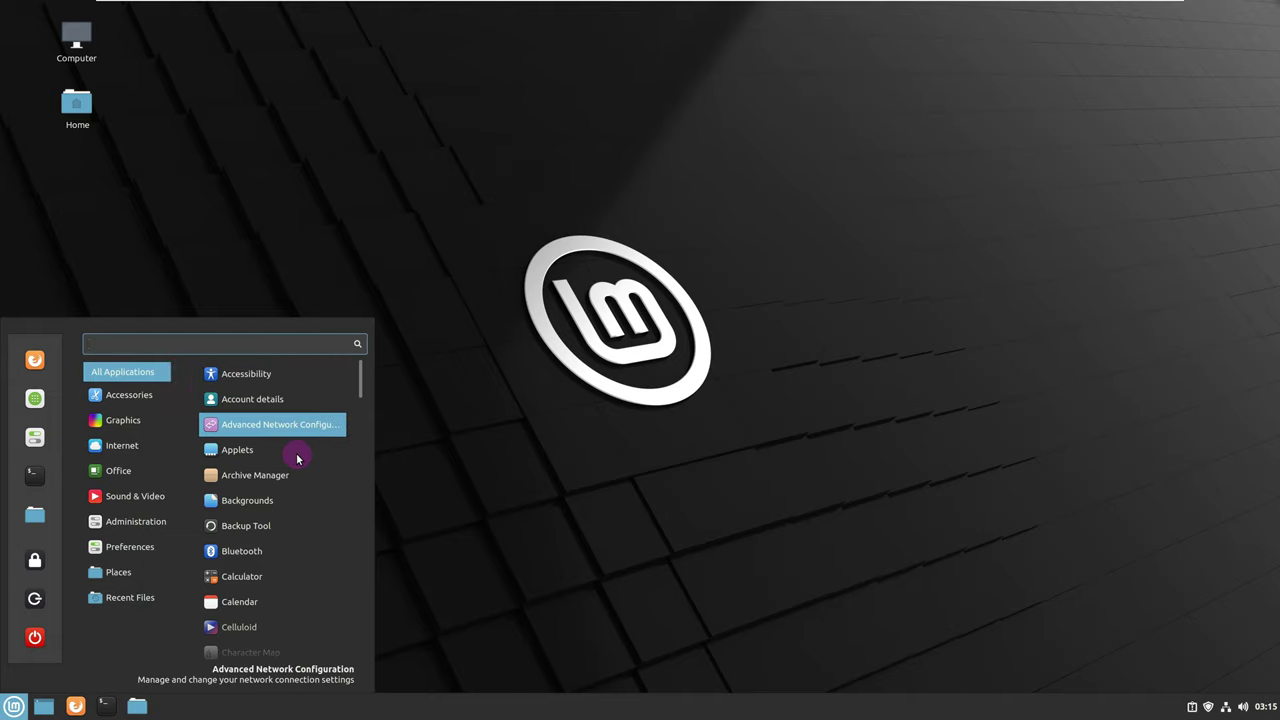
mouse_move(140, 597)
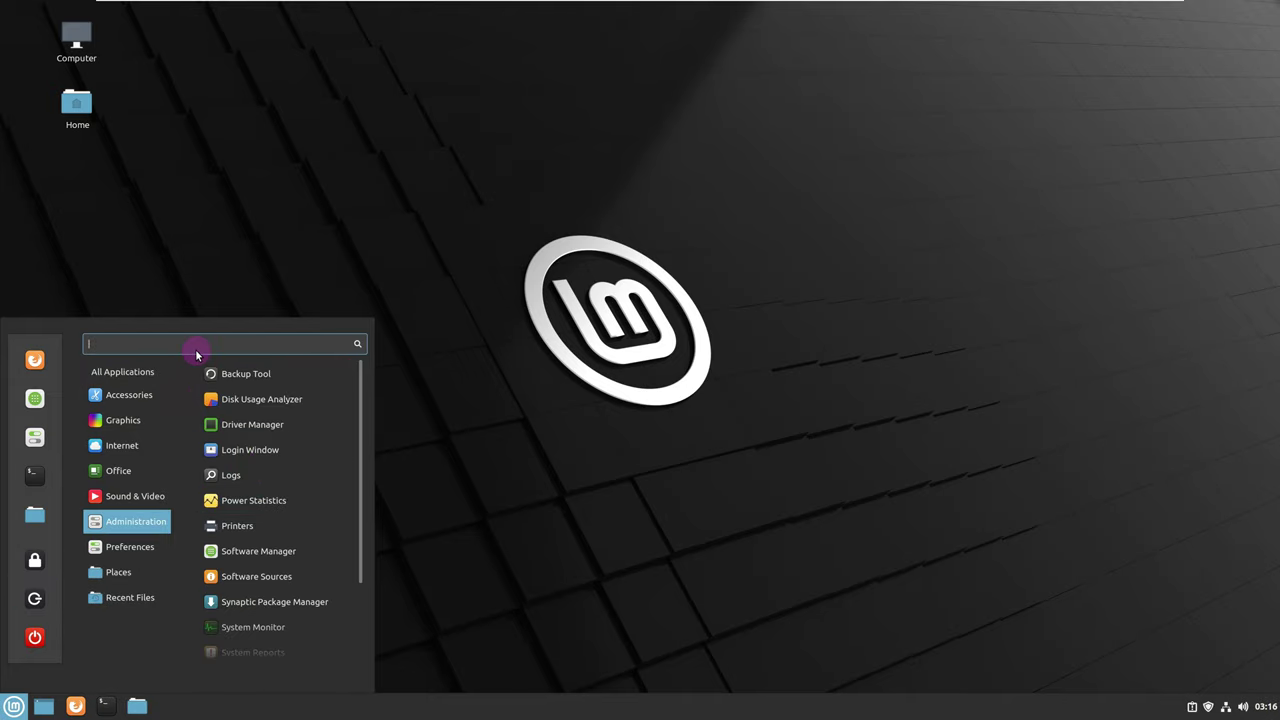
text(system info)
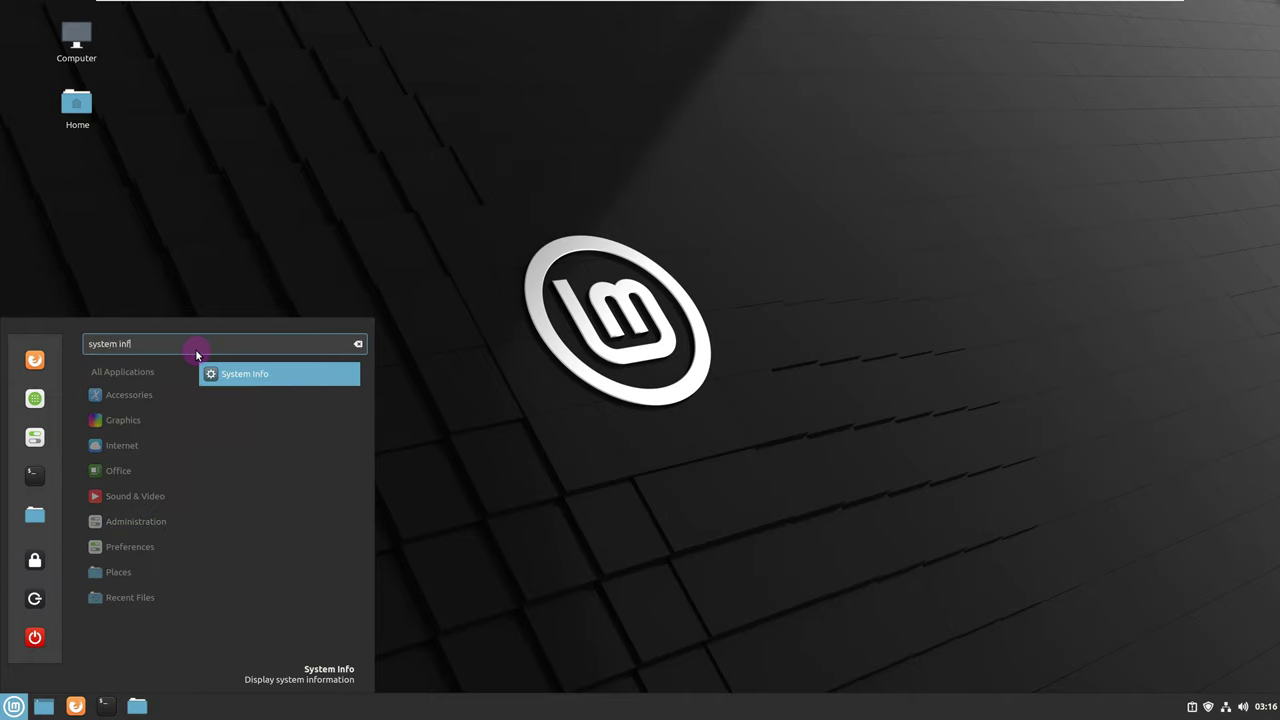
click(220, 372)
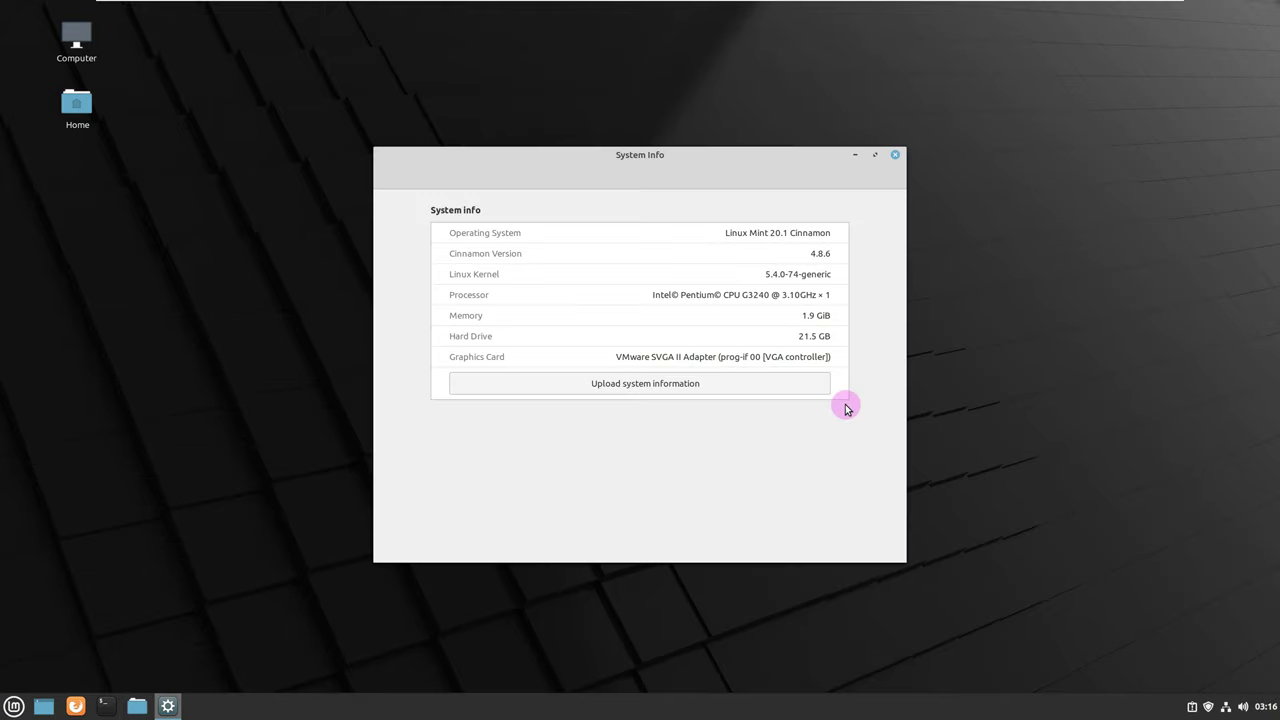
Highlight the Cinnamon version number in System Info and close the window.
drag(817, 253, 843, 249)
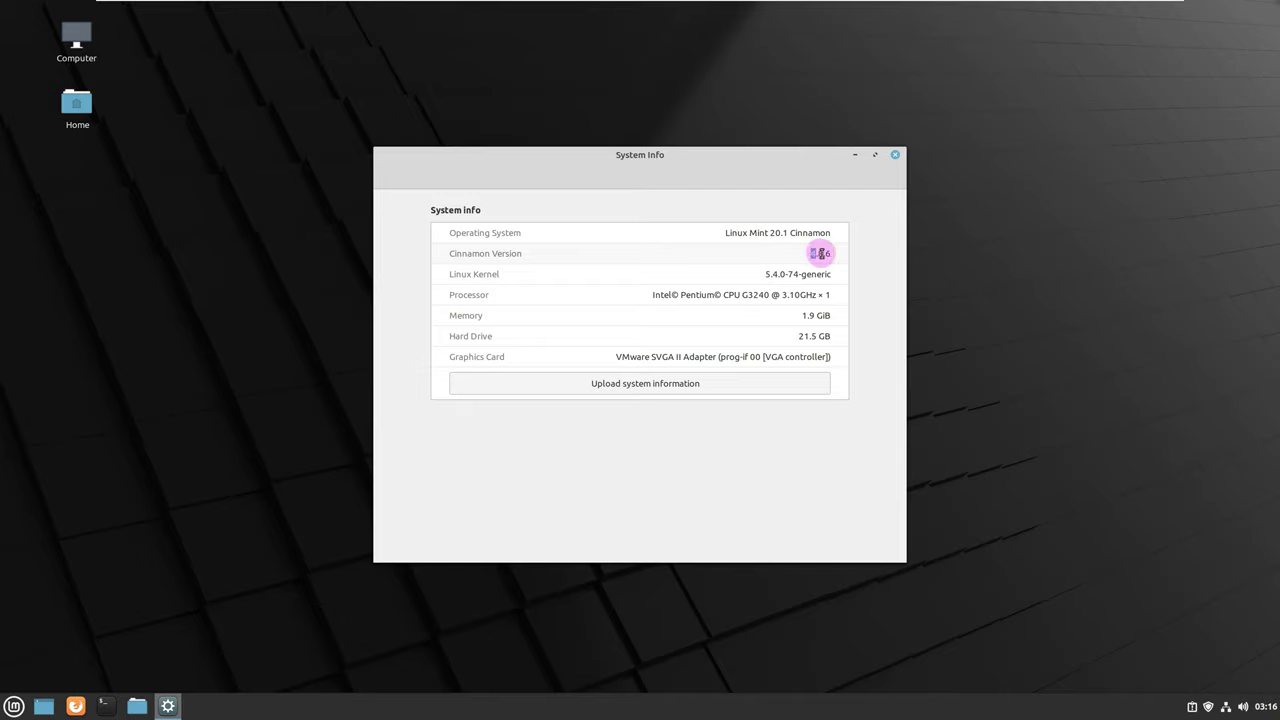
double_click(820, 253)
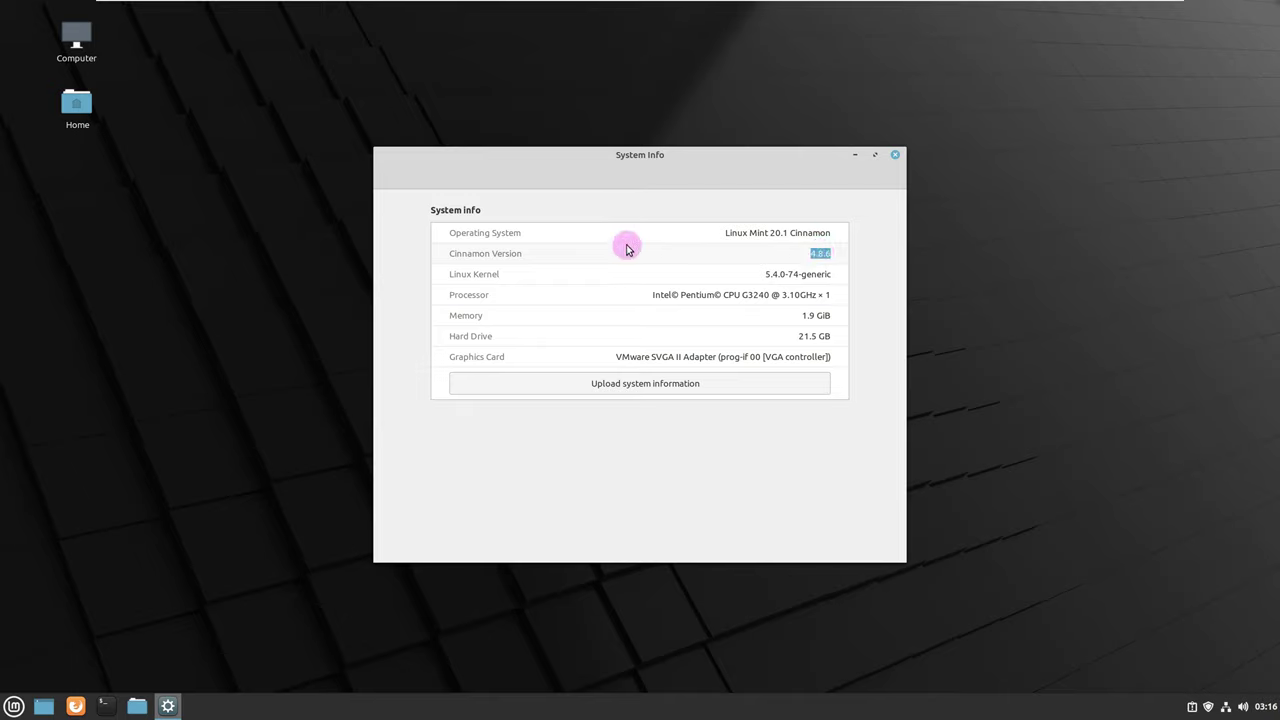
click(896, 156)
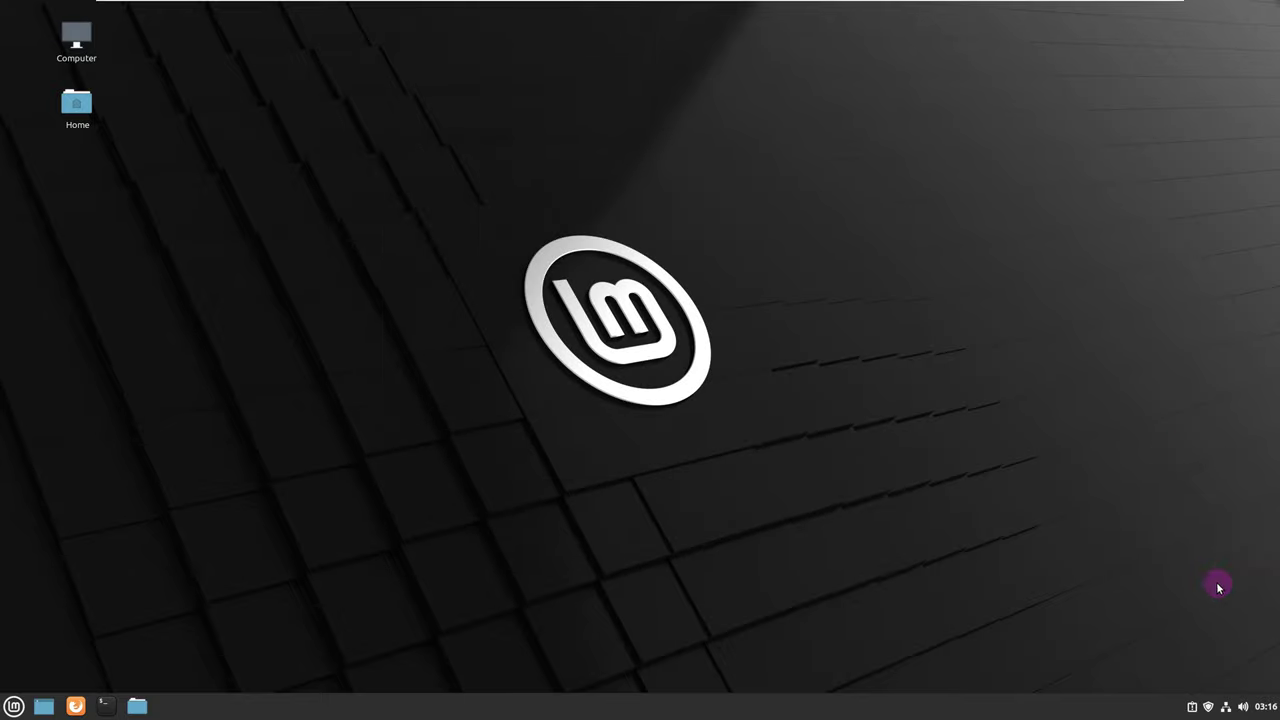
Open Update Manager, refresh the list of available updates, and close both Update Manager and System Reports.
click(1210, 703)
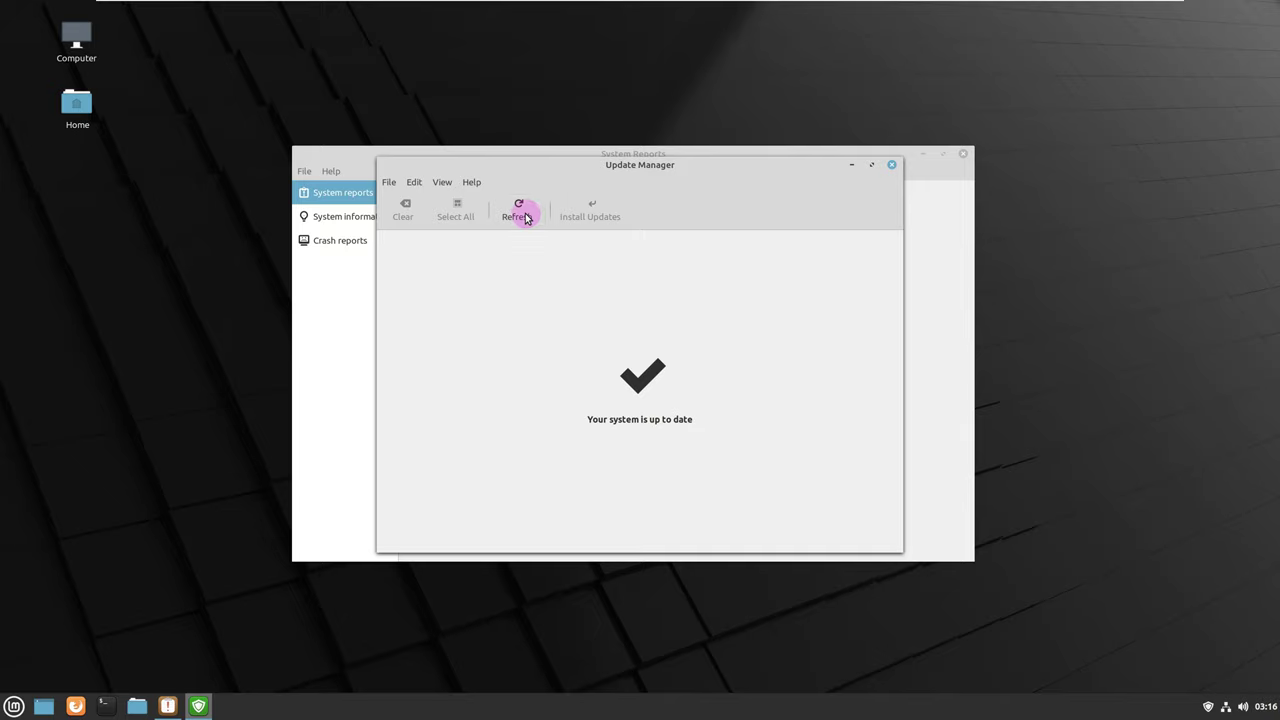
click(524, 217)
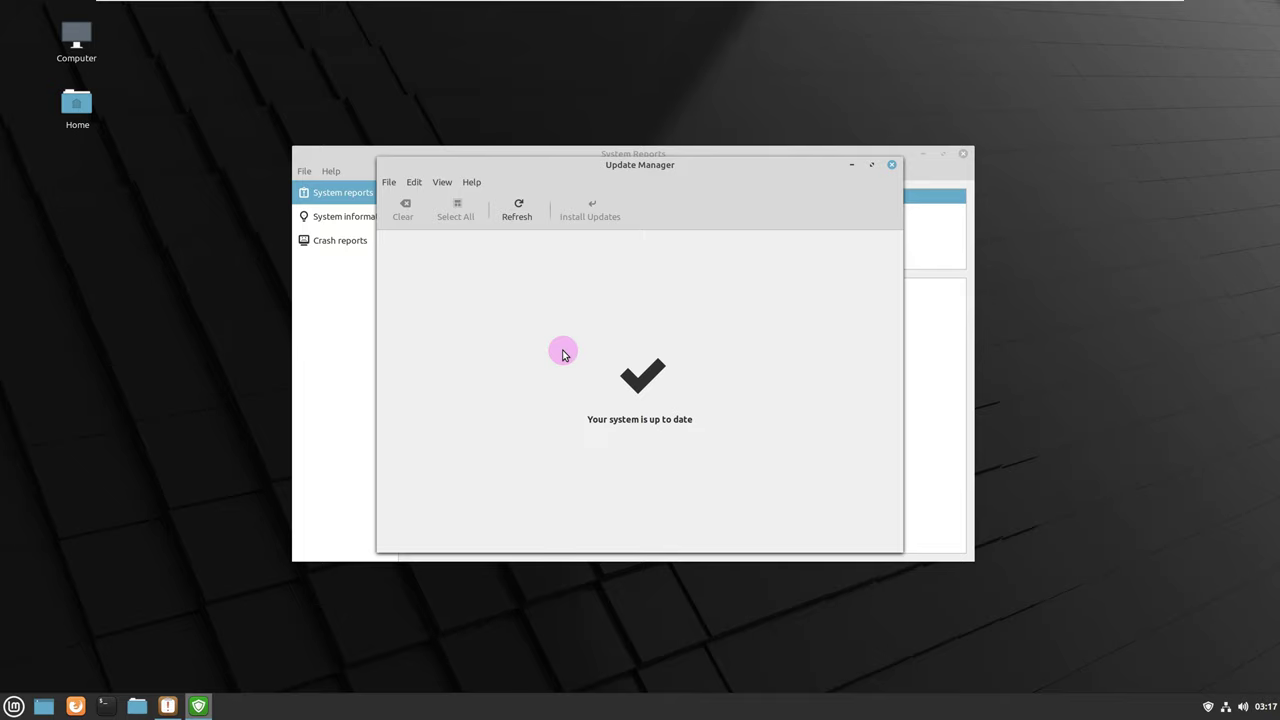
click(891, 164)
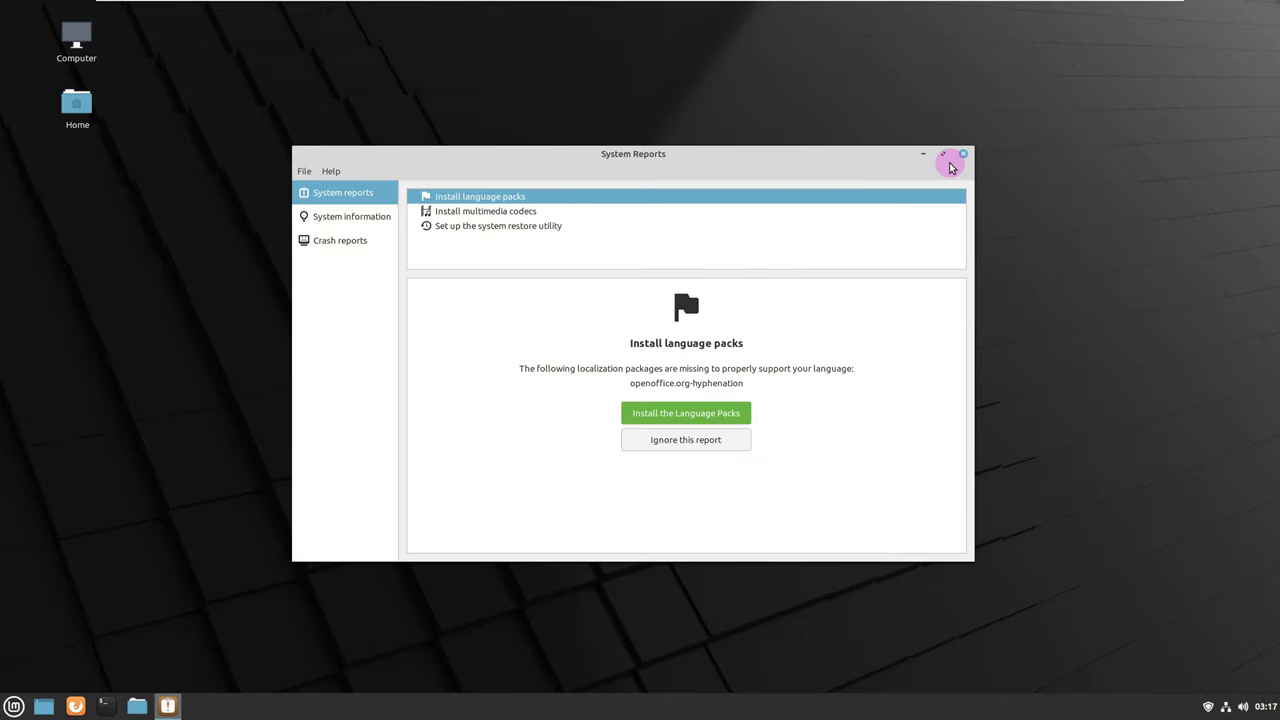
click(962, 157)
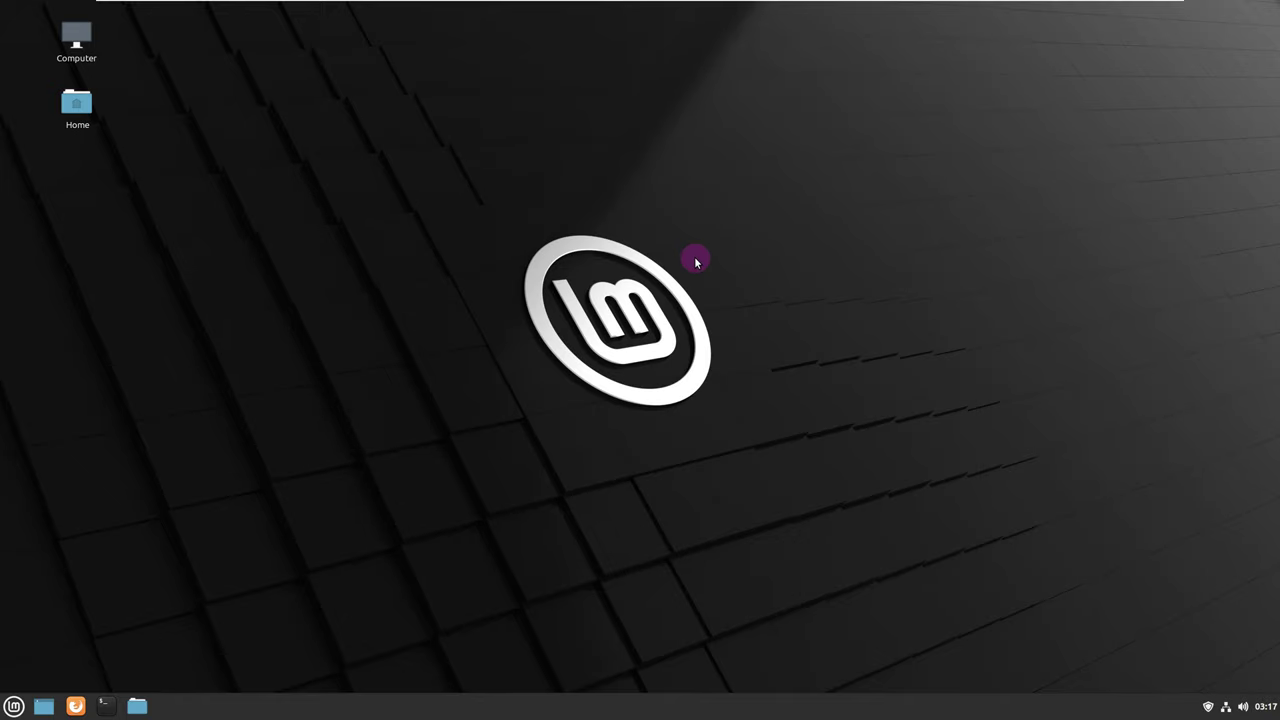
key(super)
text(update)
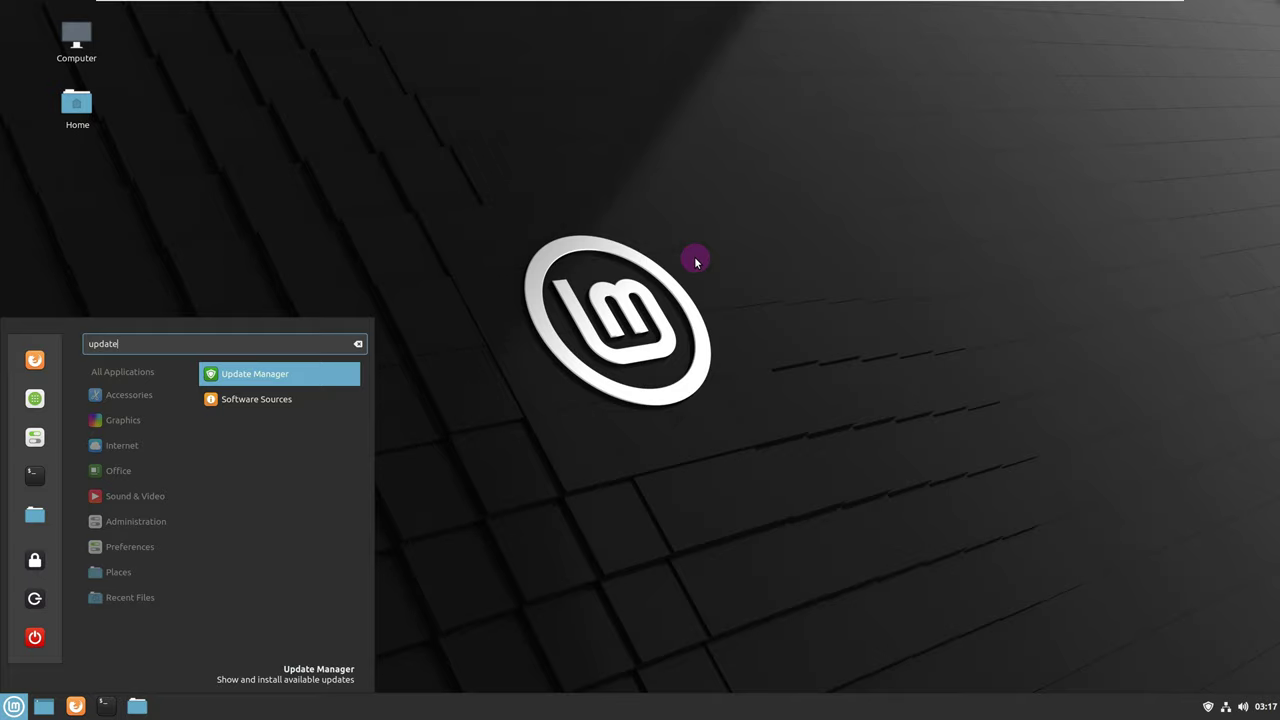
click(248, 378)
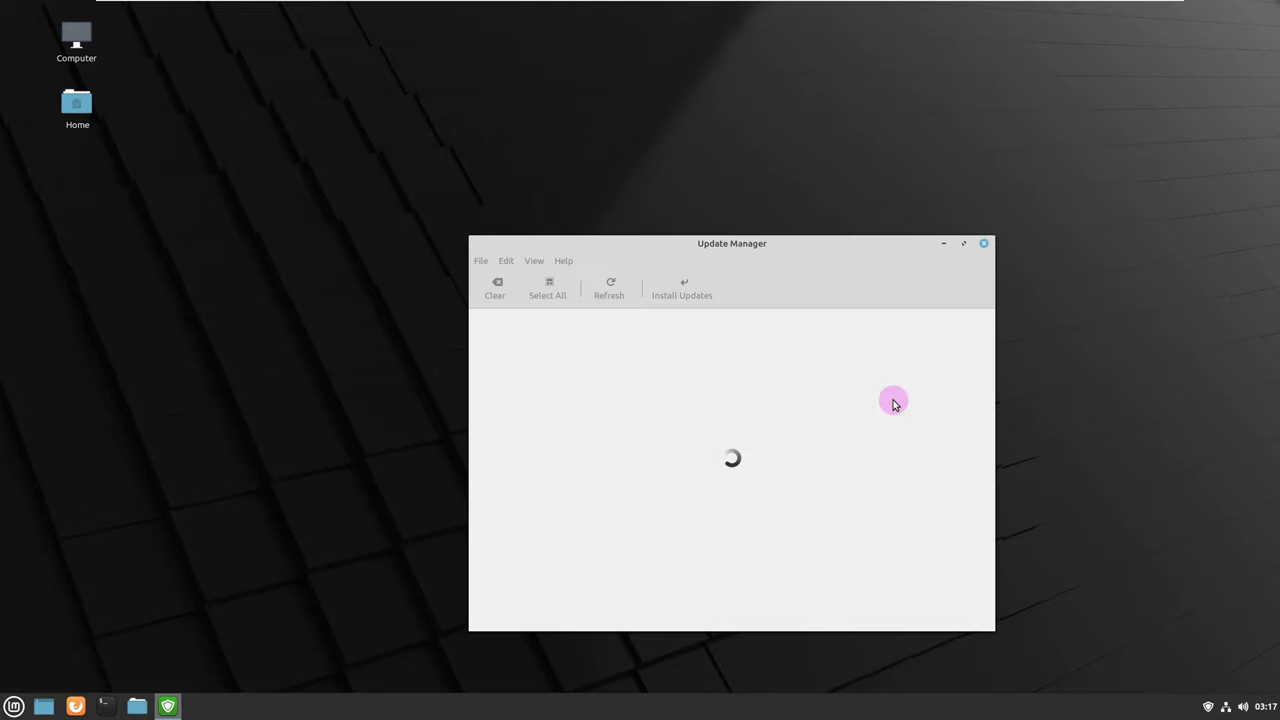
click(984, 243)
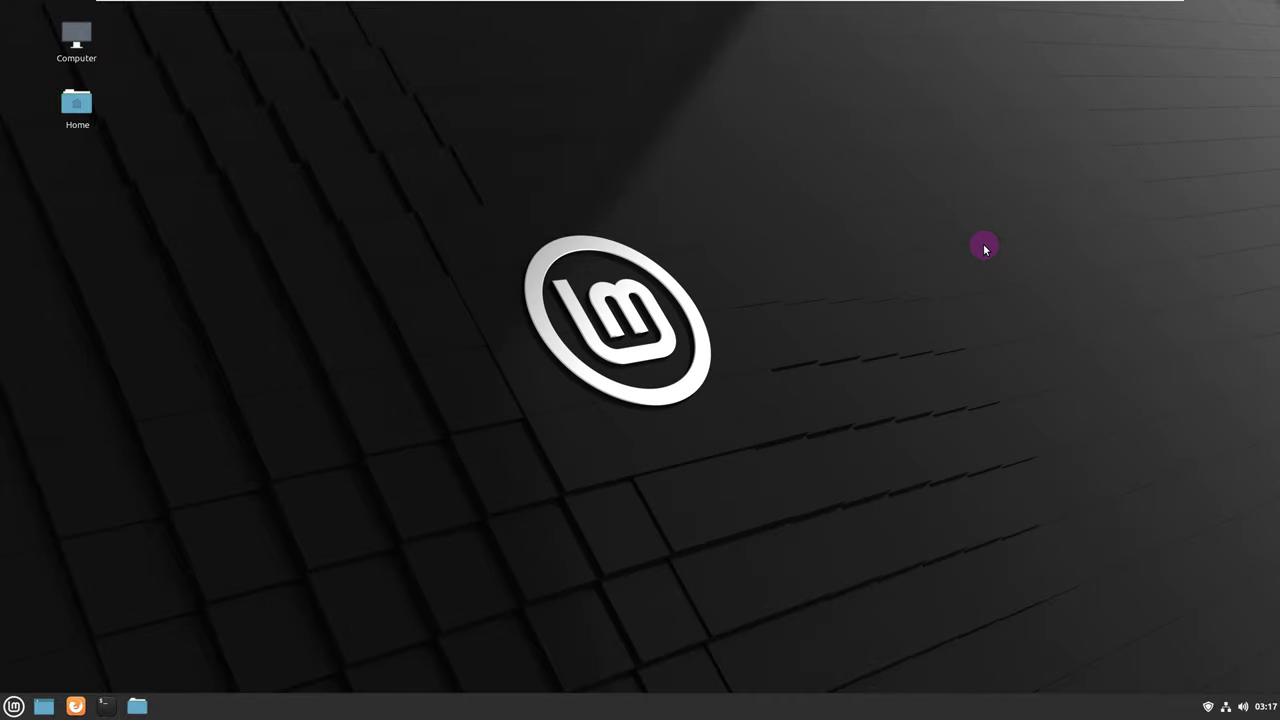
Open the Software Sources application and authenticate with the account password.
key(super)
text(update)
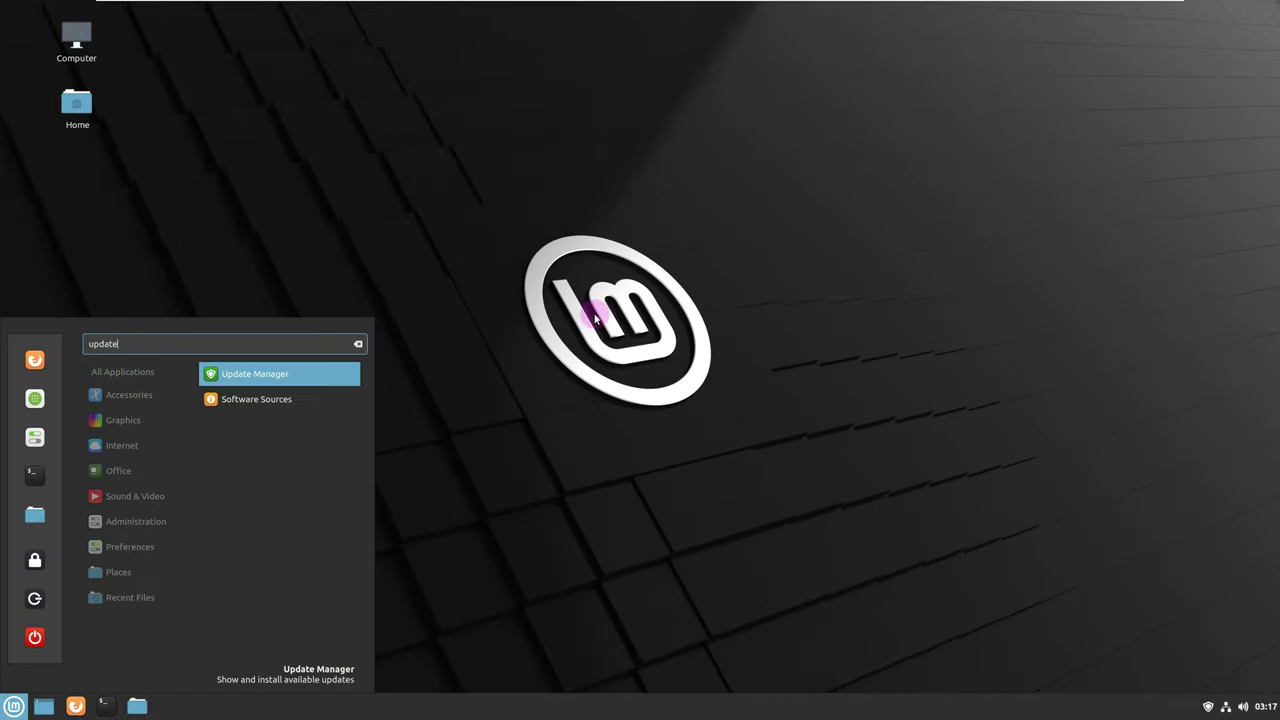
click(310, 407)
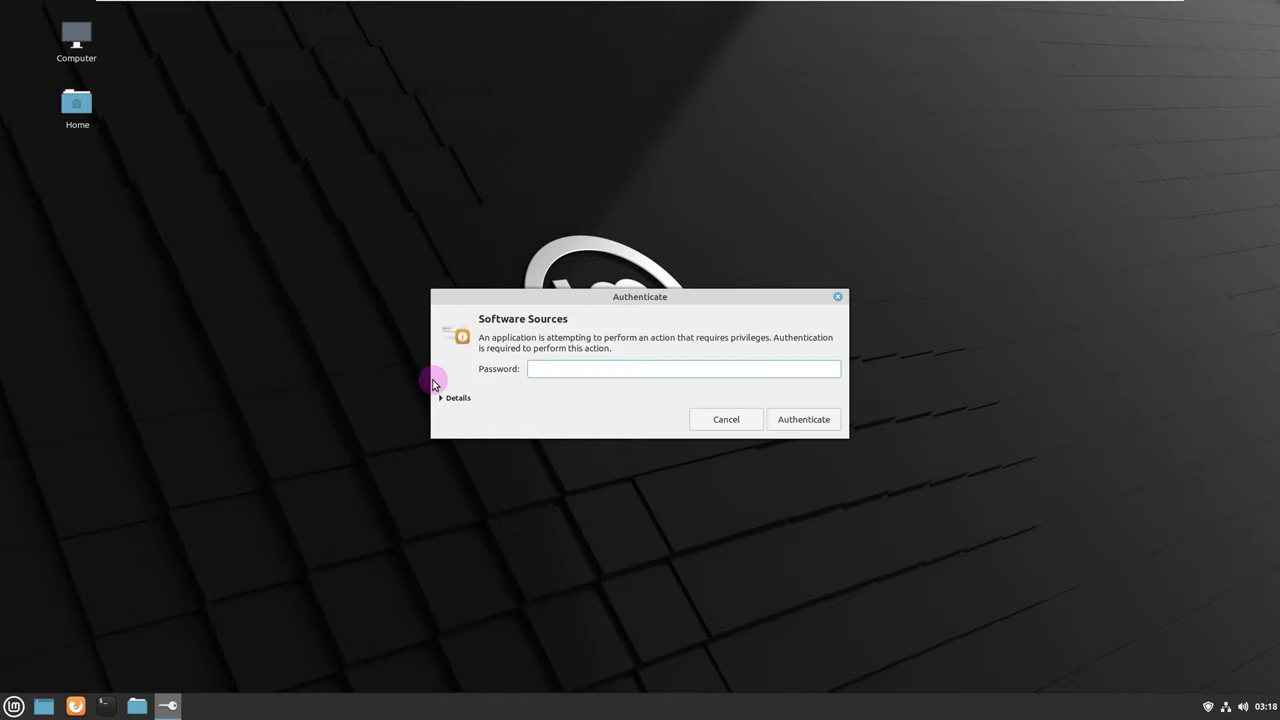
key(Return)
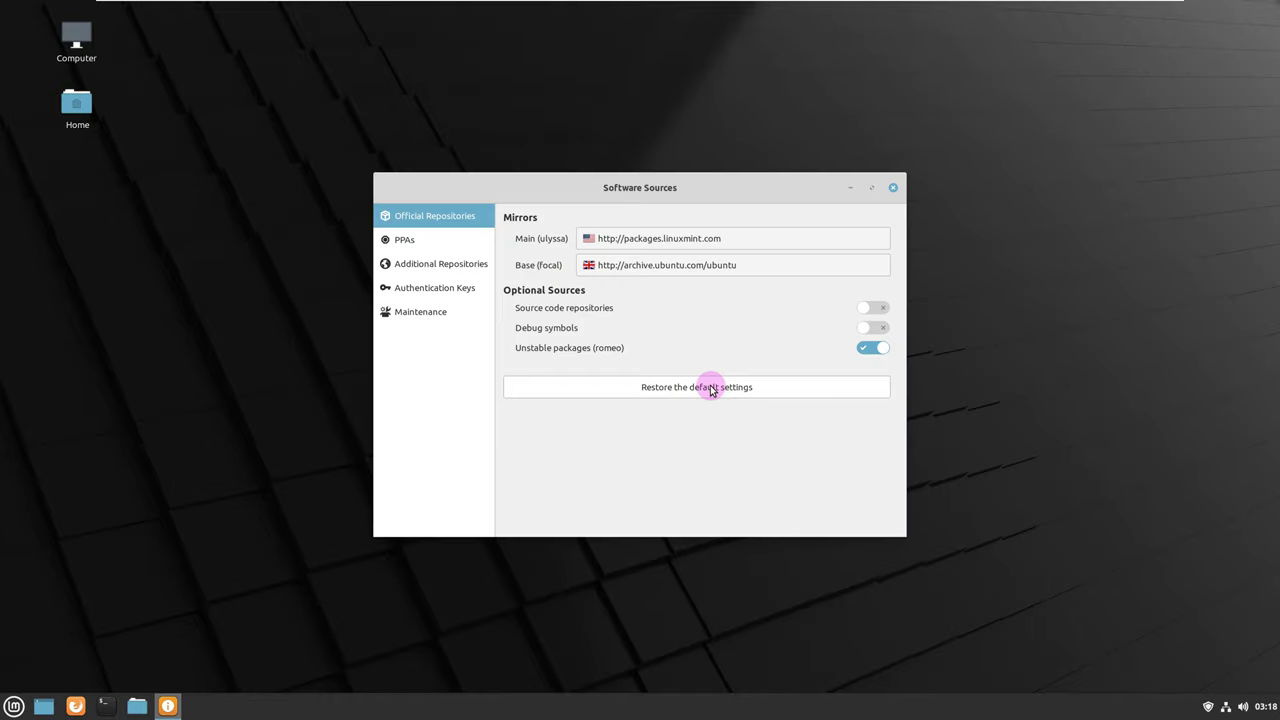
Disable the Unstable packages (romeo) source and update the APT cache.
click(869, 350)
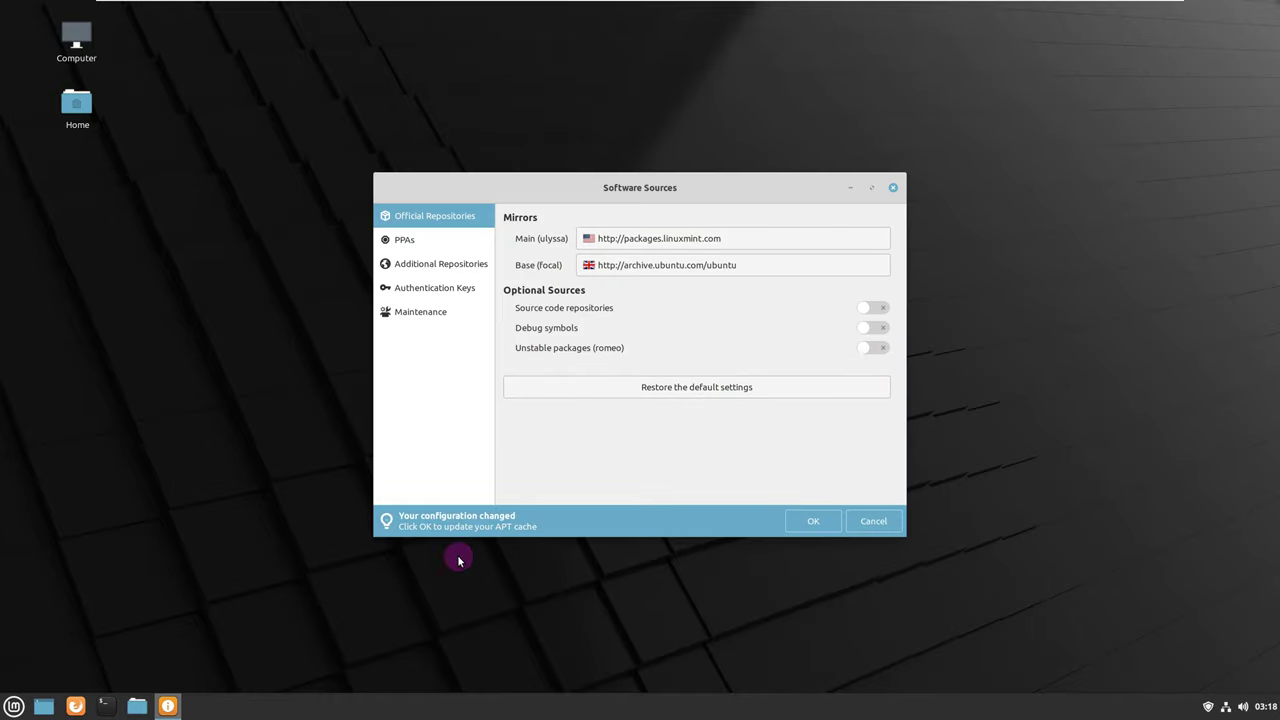
click(810, 521)
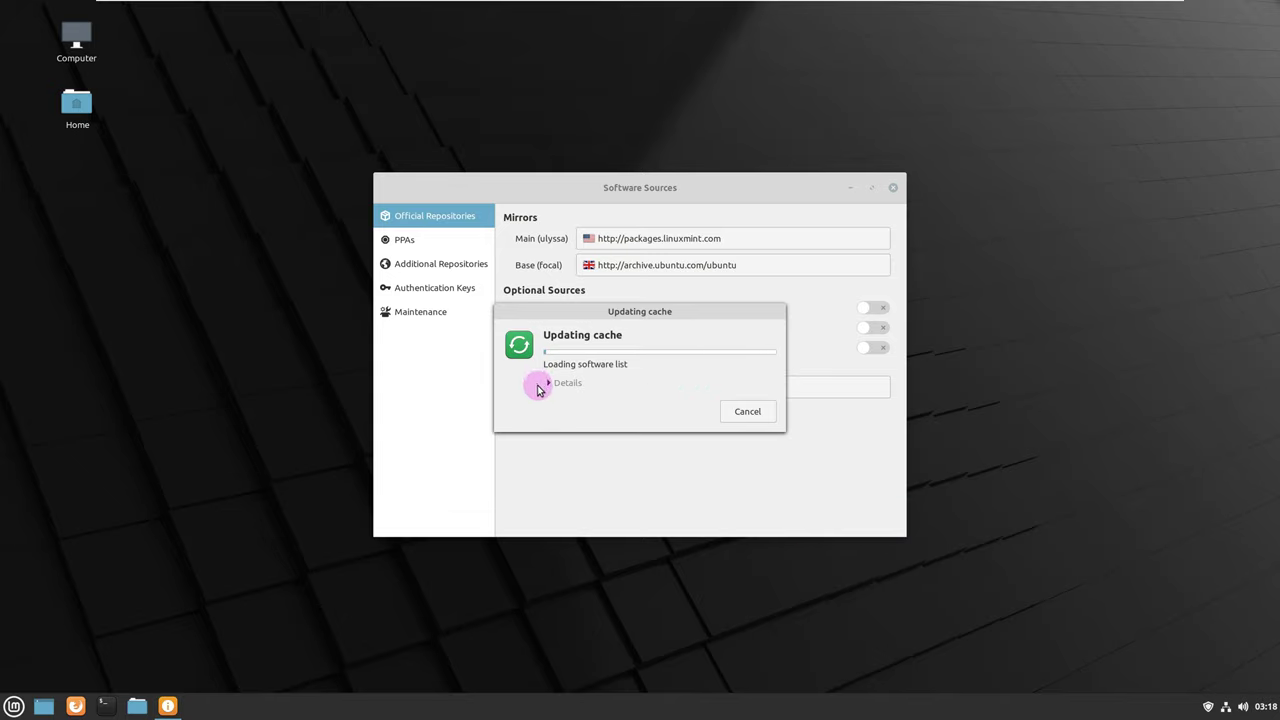
click(561, 383)
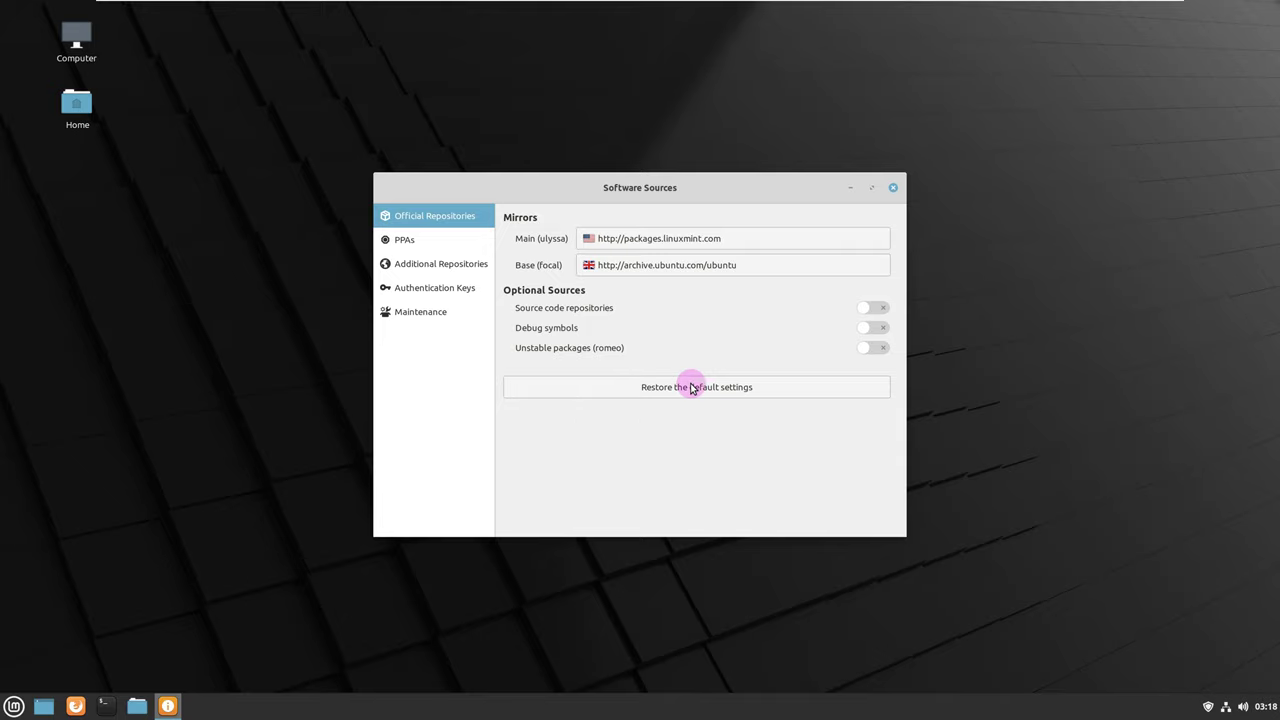
Enable the Unstable packages (romeo) source, accept the warning, update the APT cache and close Software Sources.
click(878, 349)
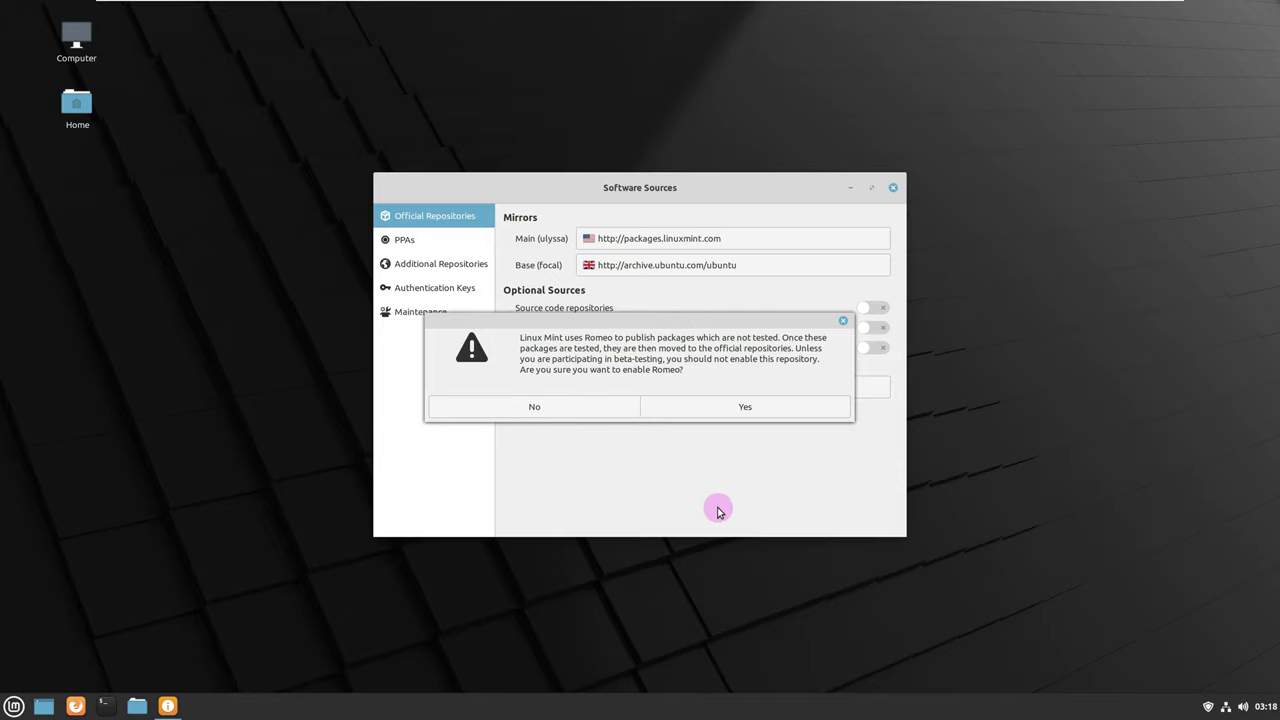
click(727, 410)
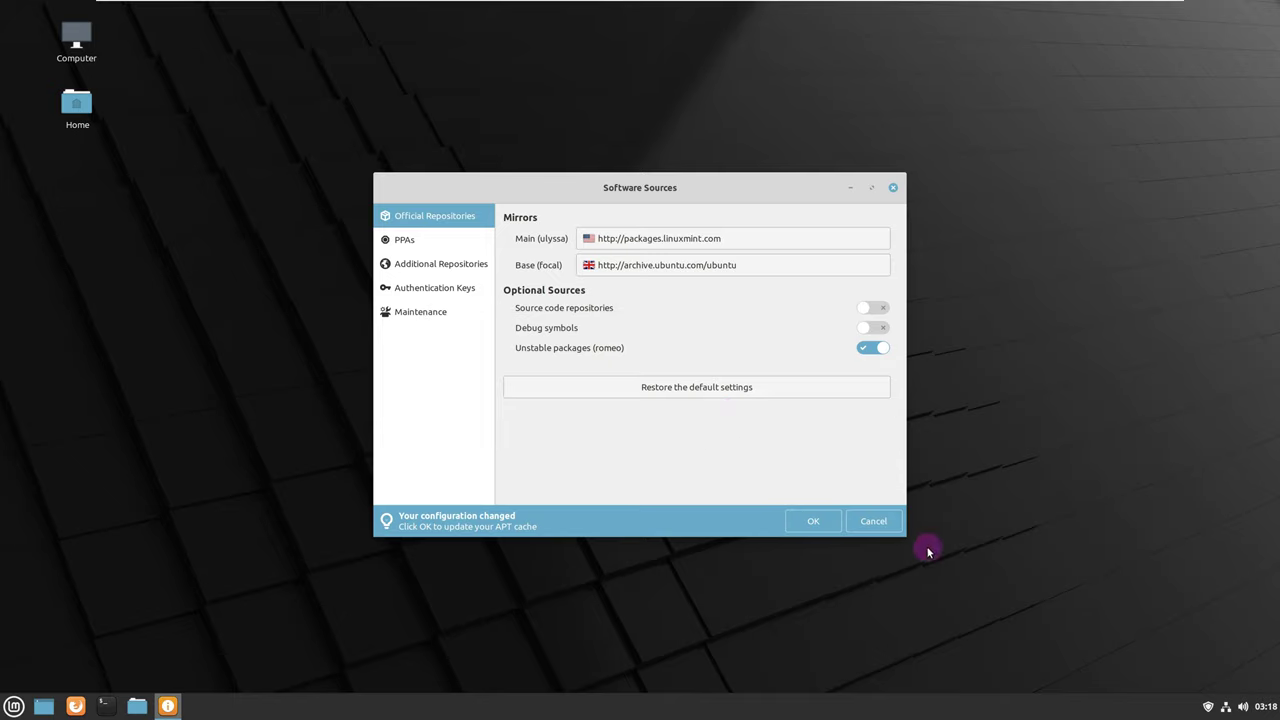
click(838, 524)
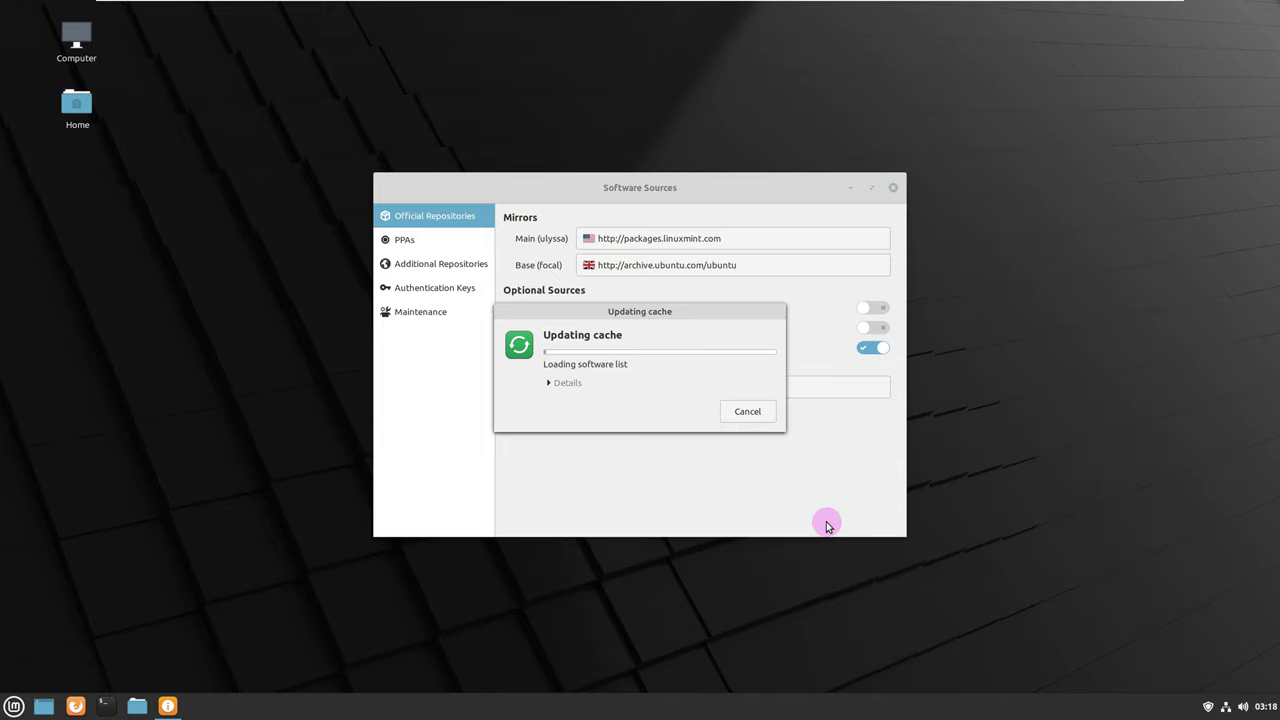
click(547, 387)
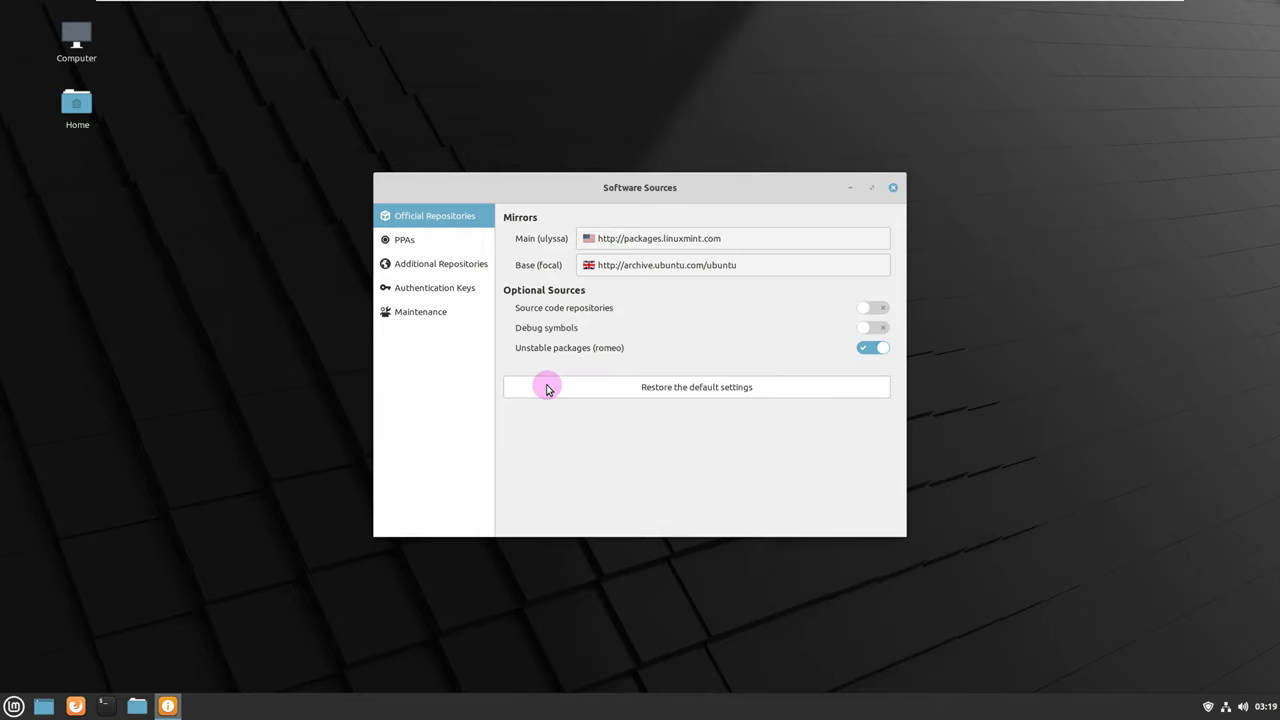
click(893, 188)
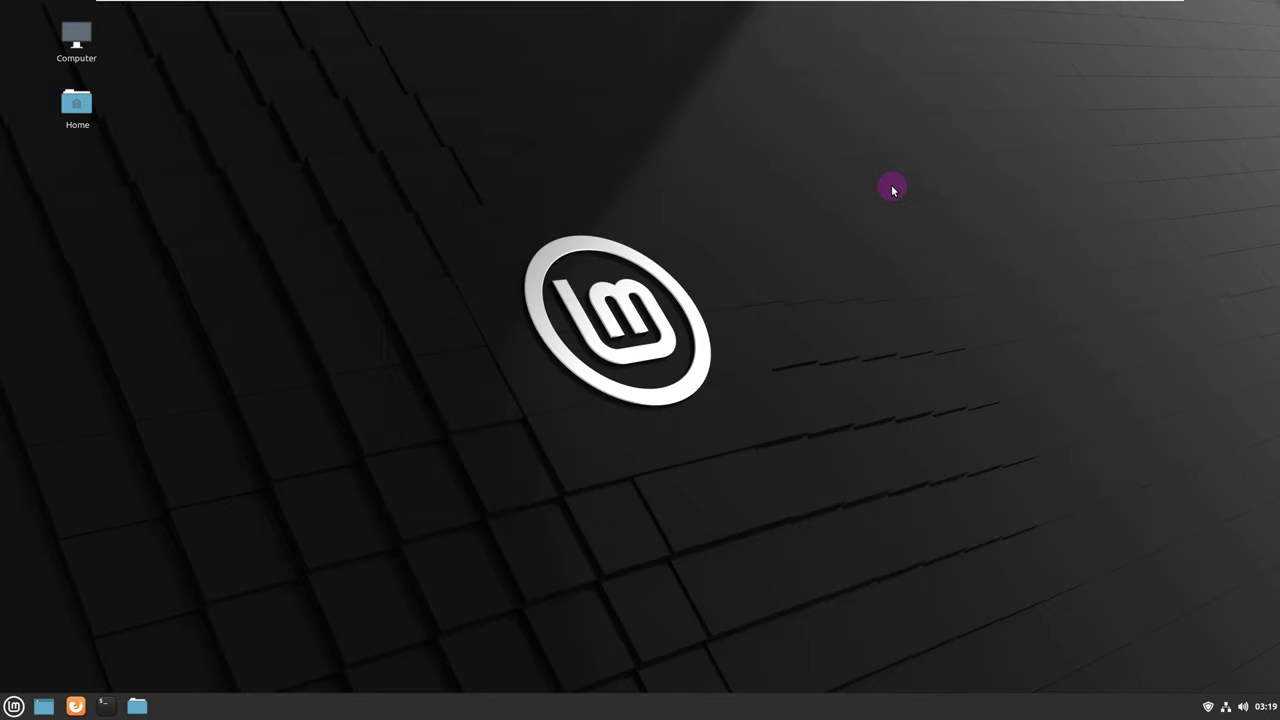
Open Update Manager and refresh the list of available updates.
key(super)
text(update)
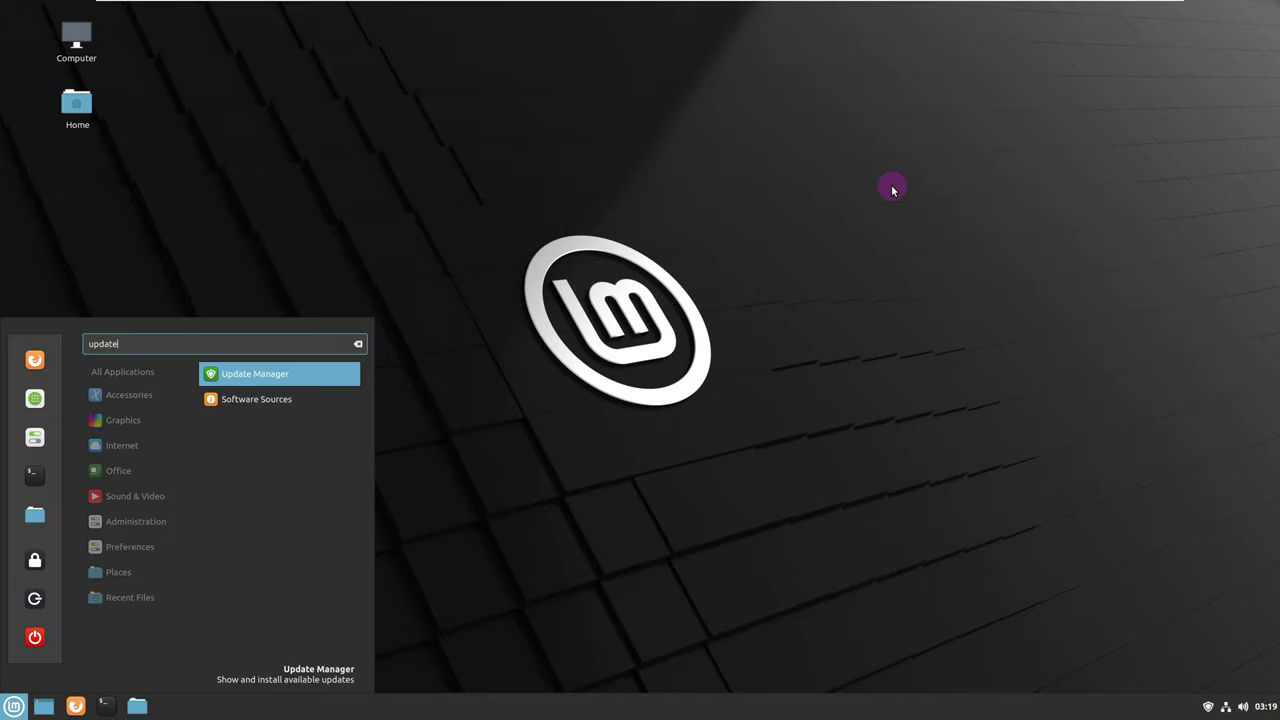
click(337, 377)
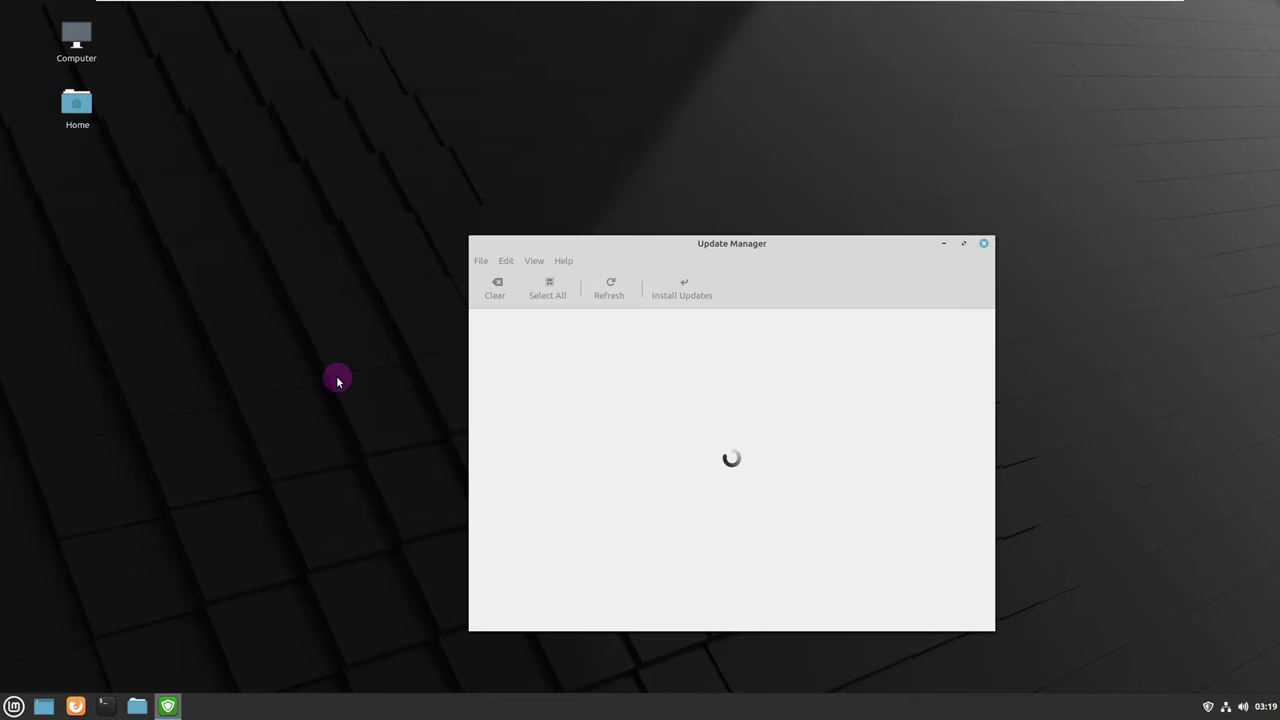
click(605, 289)
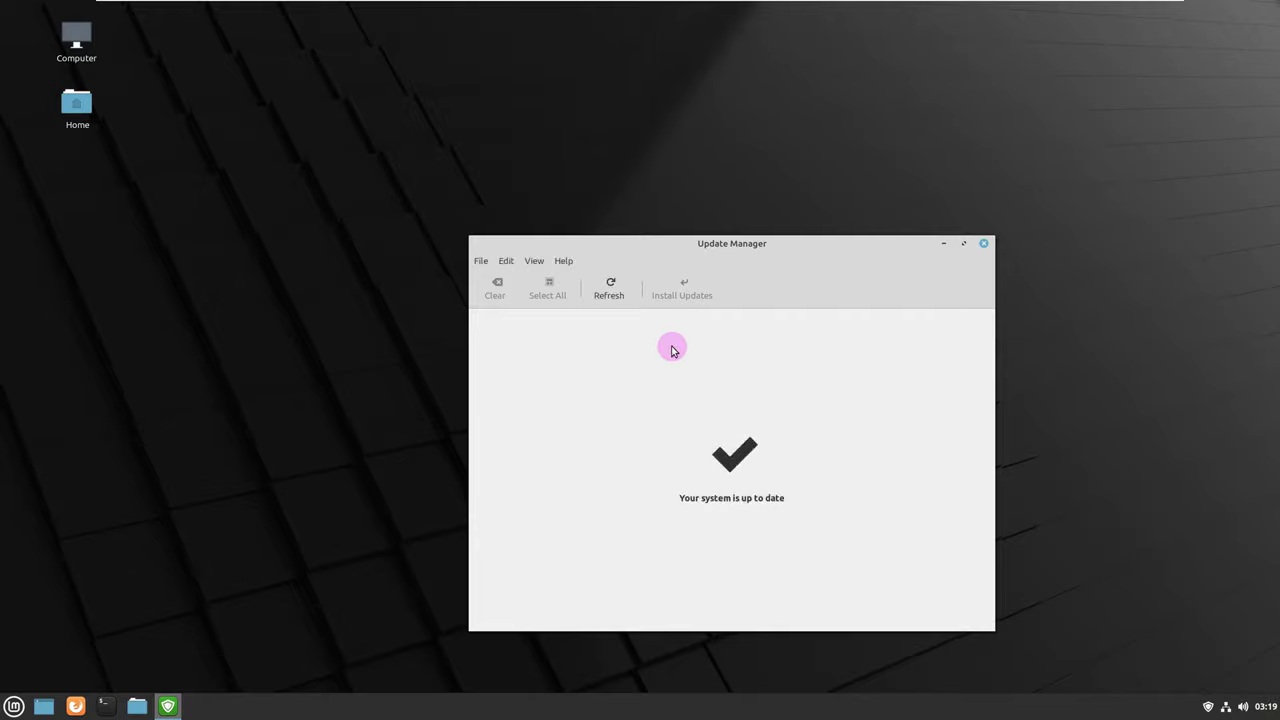
Examine the History of Updates for package names with their old and new versions, and close it.
click(562, 265)
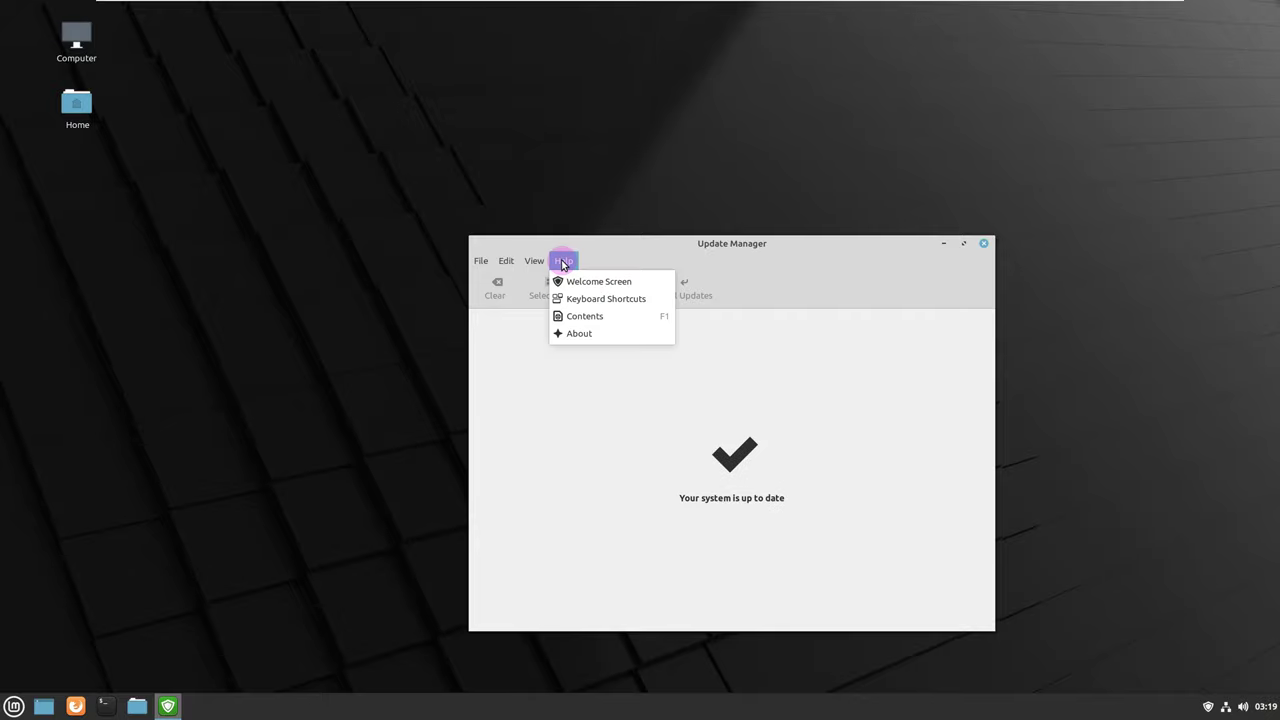
mouse_move(537, 254)
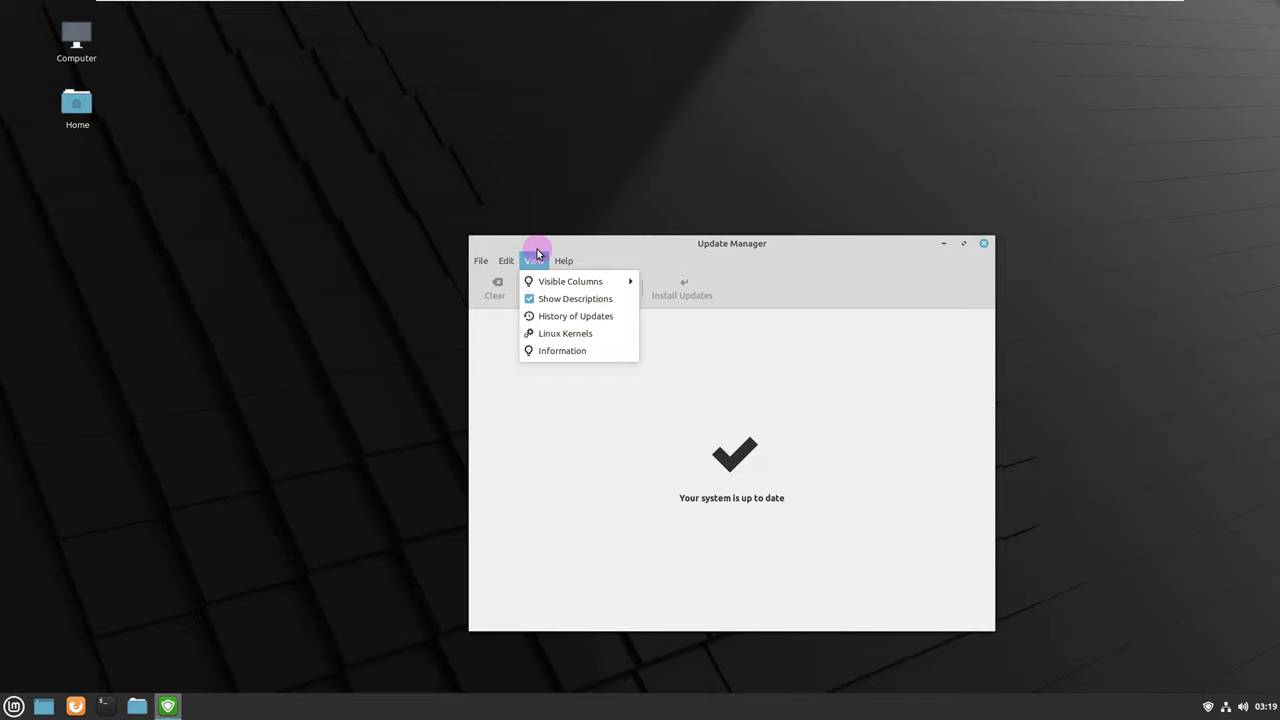
click(541, 314)
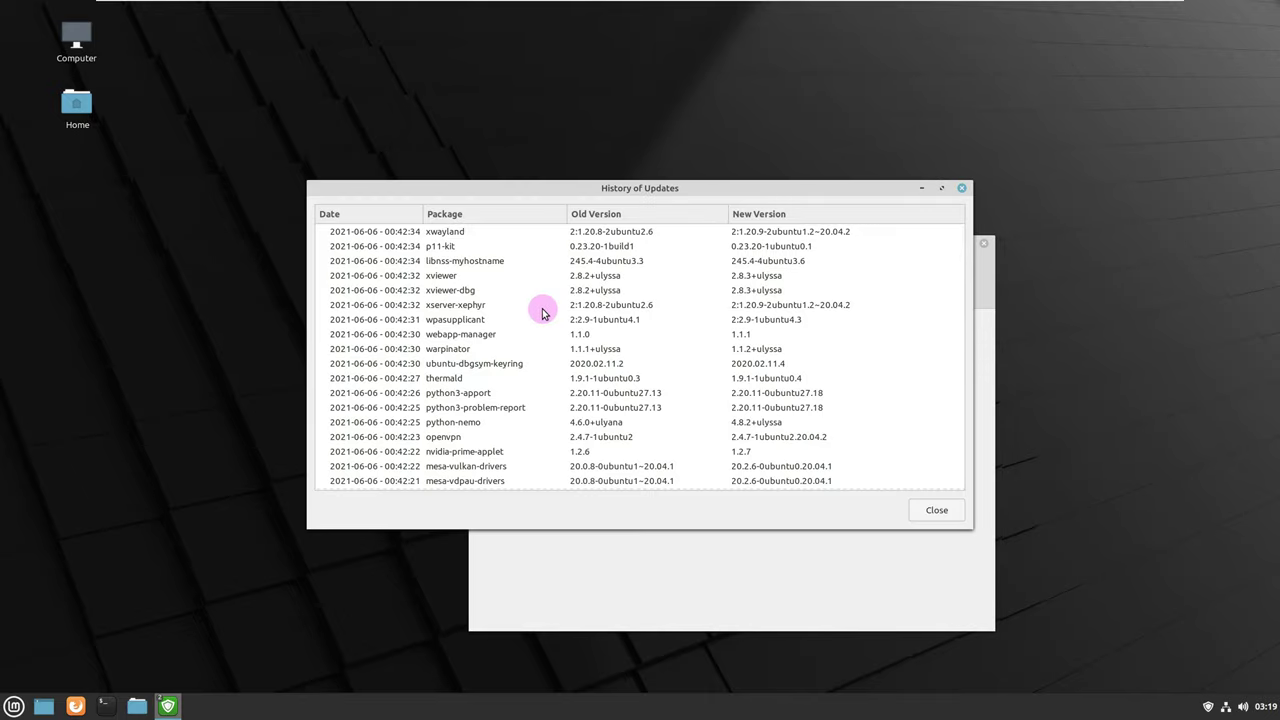
scroll(530, 385, down, 8)
scroll(530, 388, up, 8)
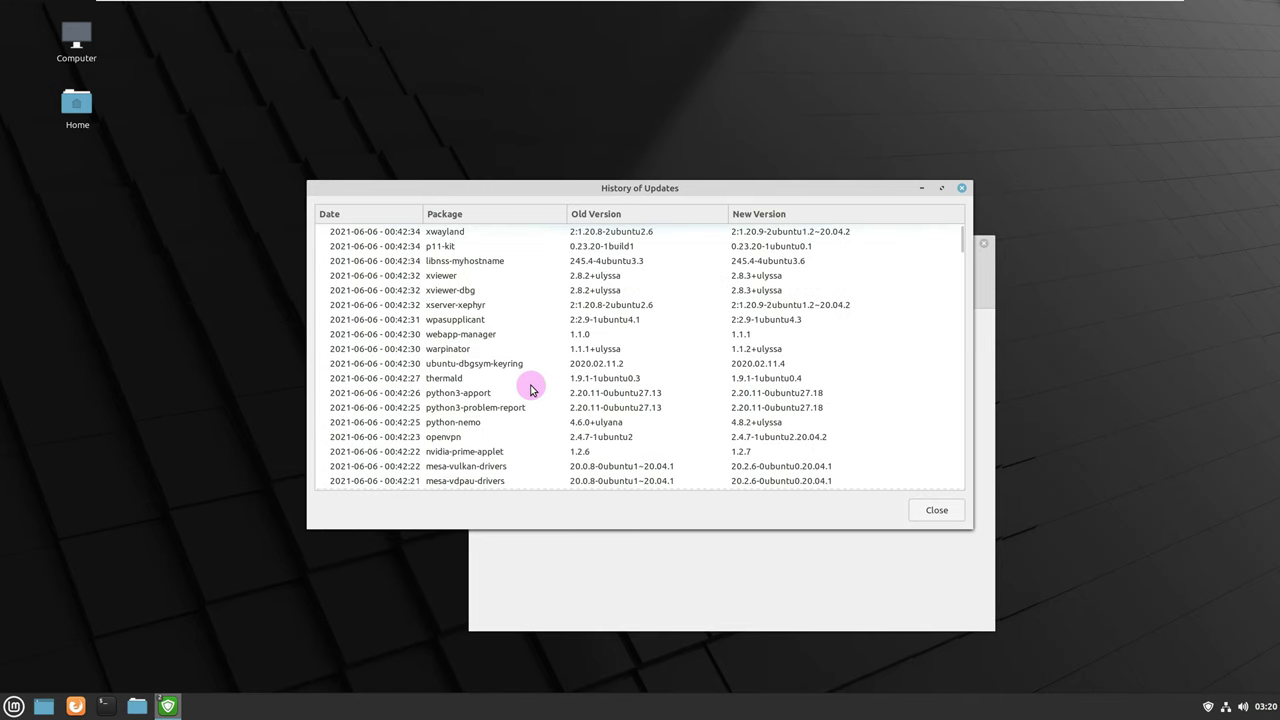
click(790, 422)
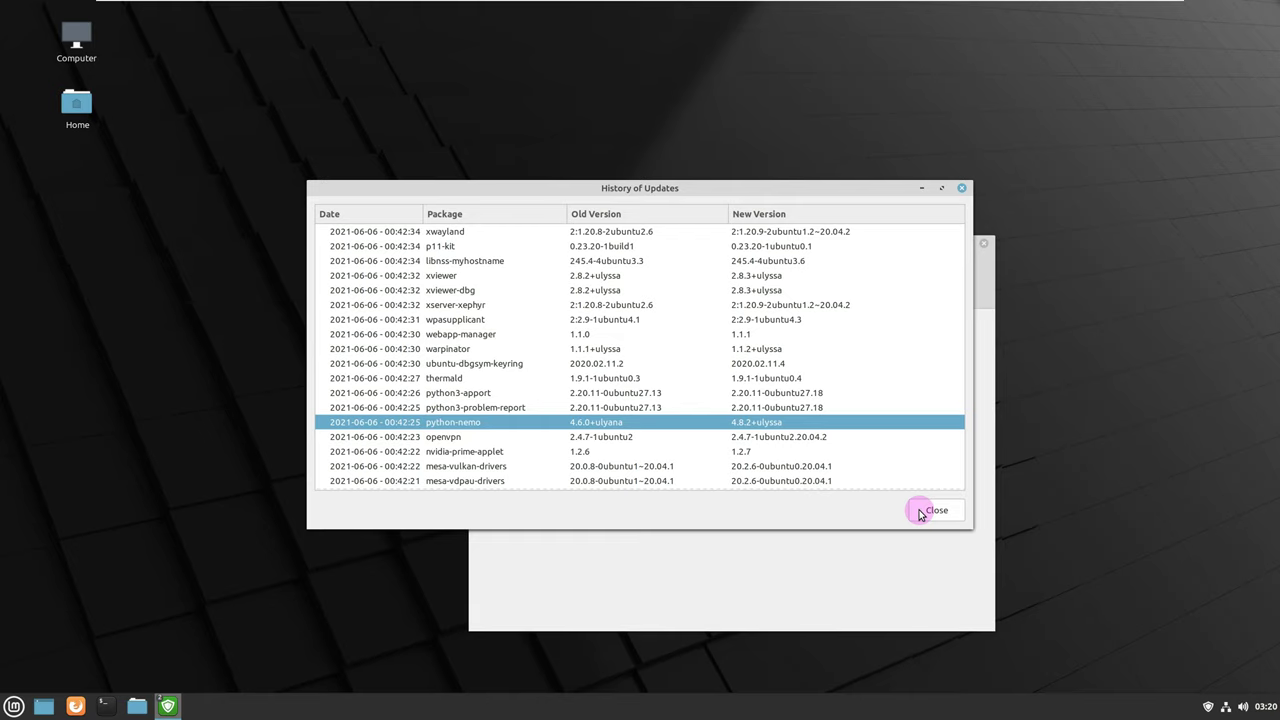
scroll(910, 458, down, 15)
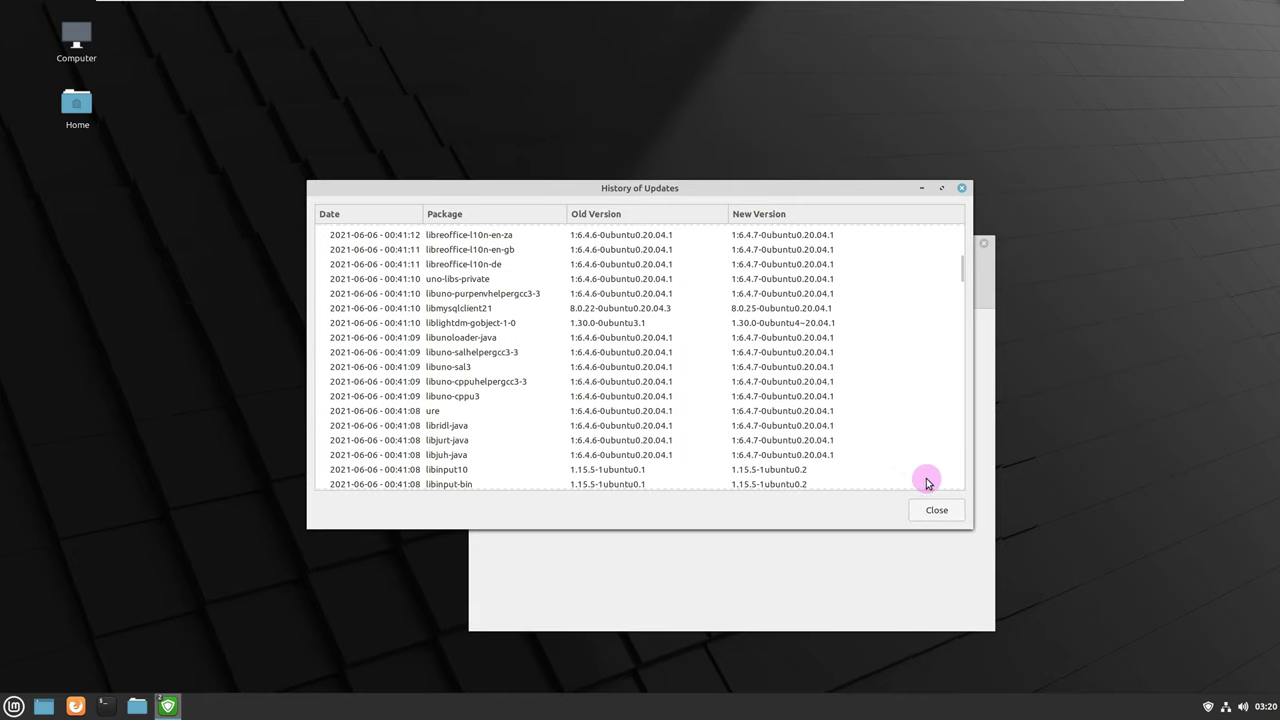
click(932, 512)
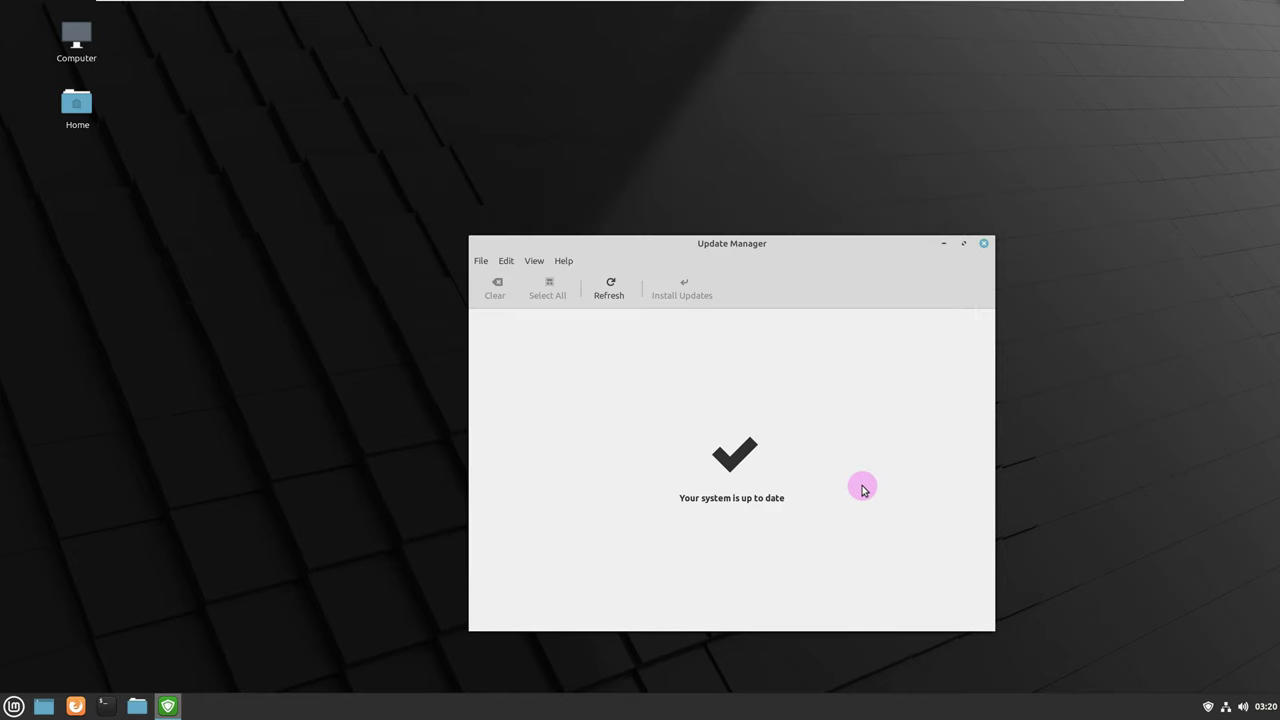
Open Software Sources from within Update Manager and authenticate with the account password.
click(481, 262)
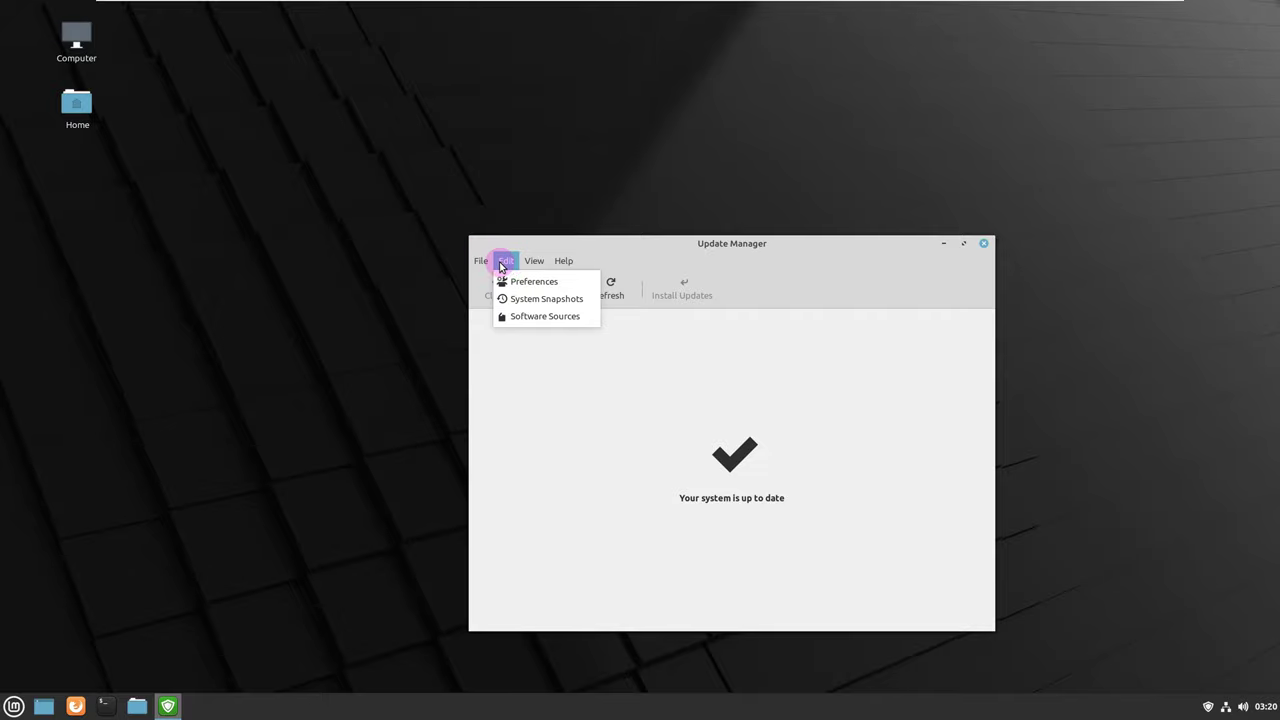
mouse_move(534, 262)
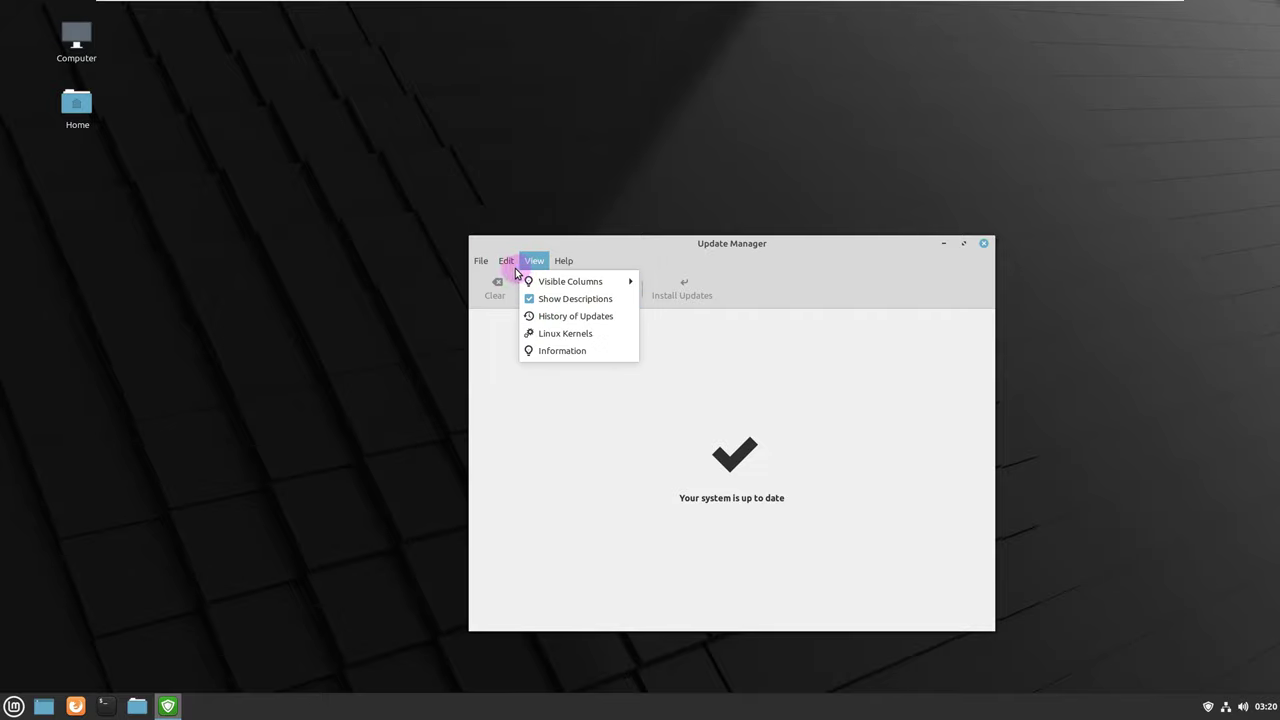
click(517, 298)
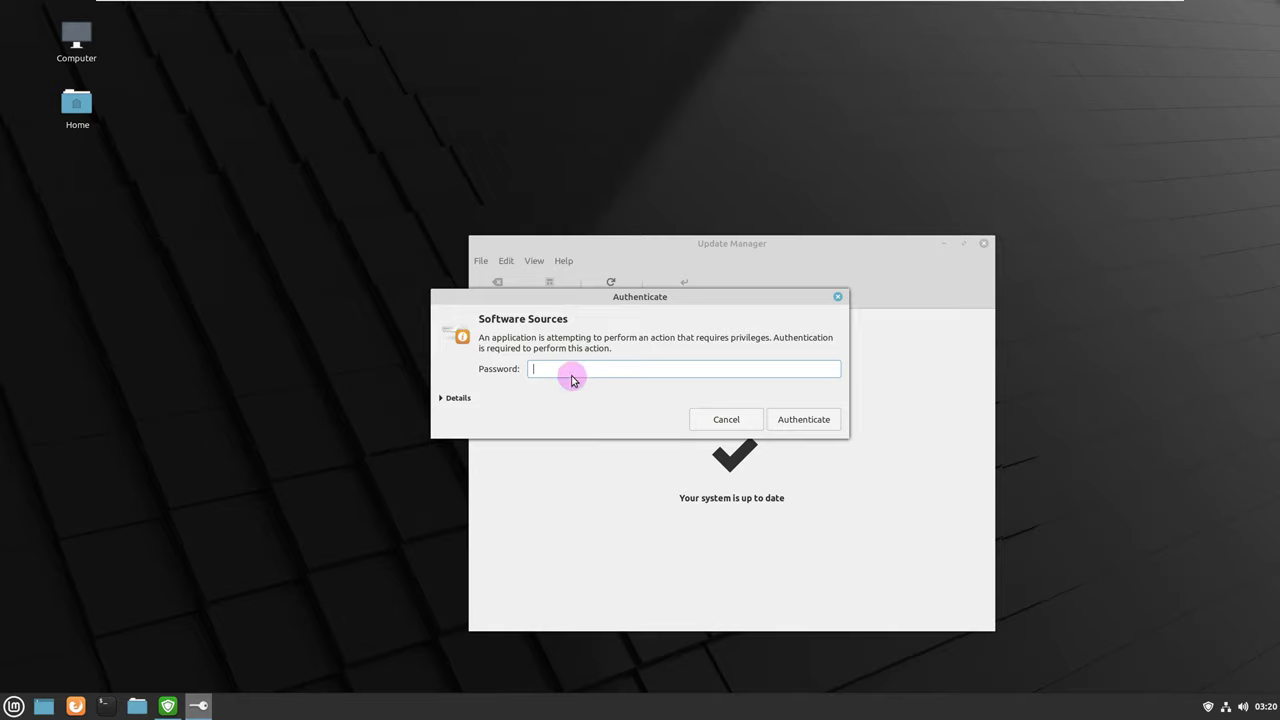
key(Return)
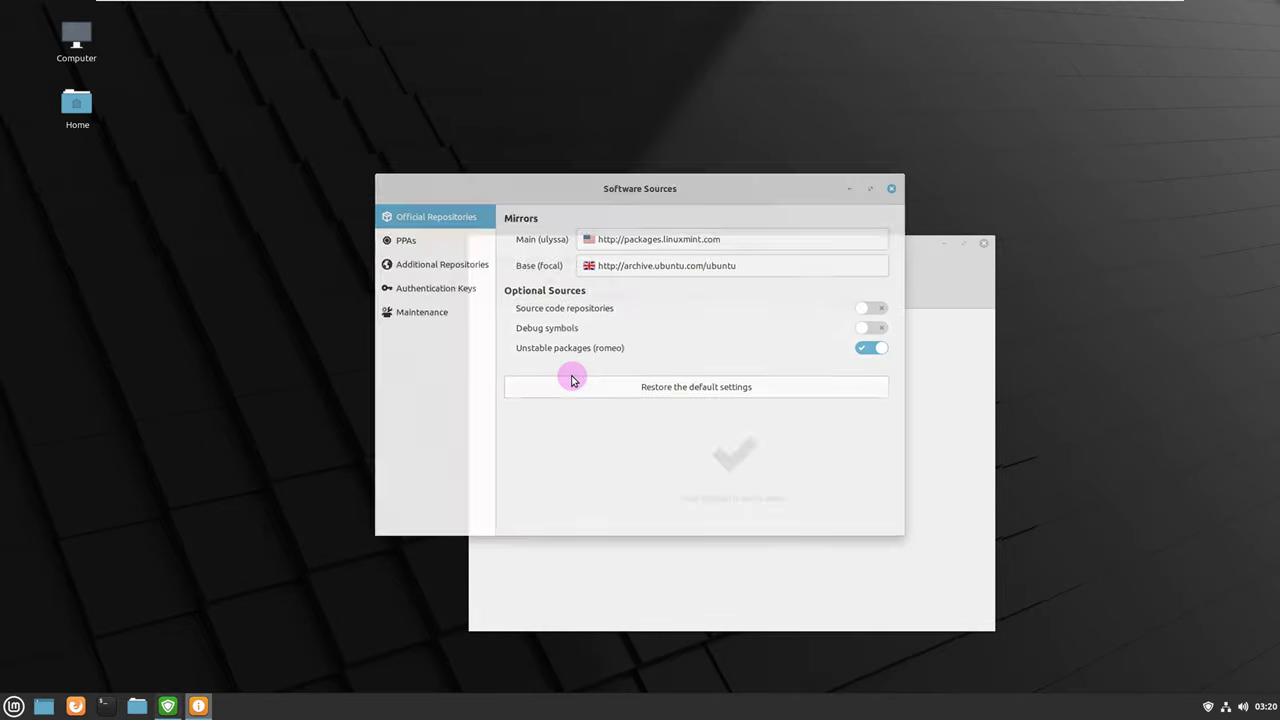
Look through the available mirrors for the Main (ulyssa) repository and leave the list without choosing one.
click(697, 245)
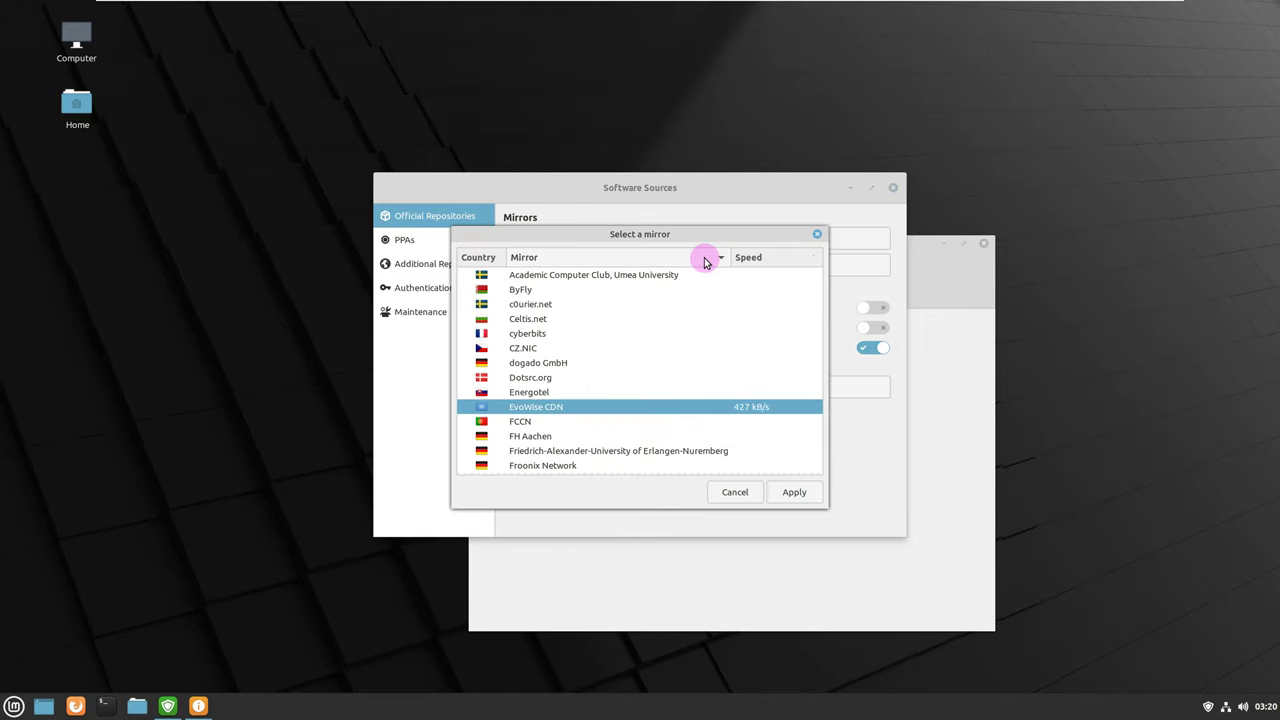
scroll(704, 357, down, 5)
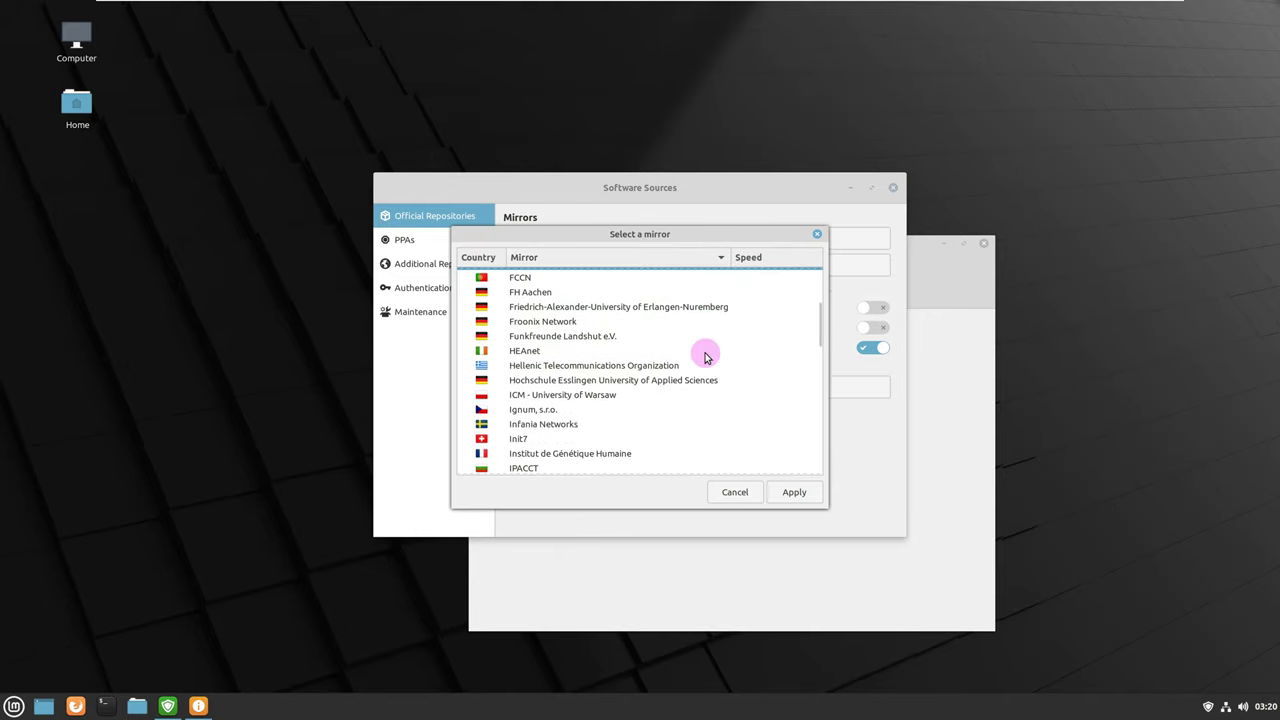
click(734, 492)
Look through the Base (focal) mirrors without choosing one, discard the pending configuration change and close Software Sources.
click(756, 261)
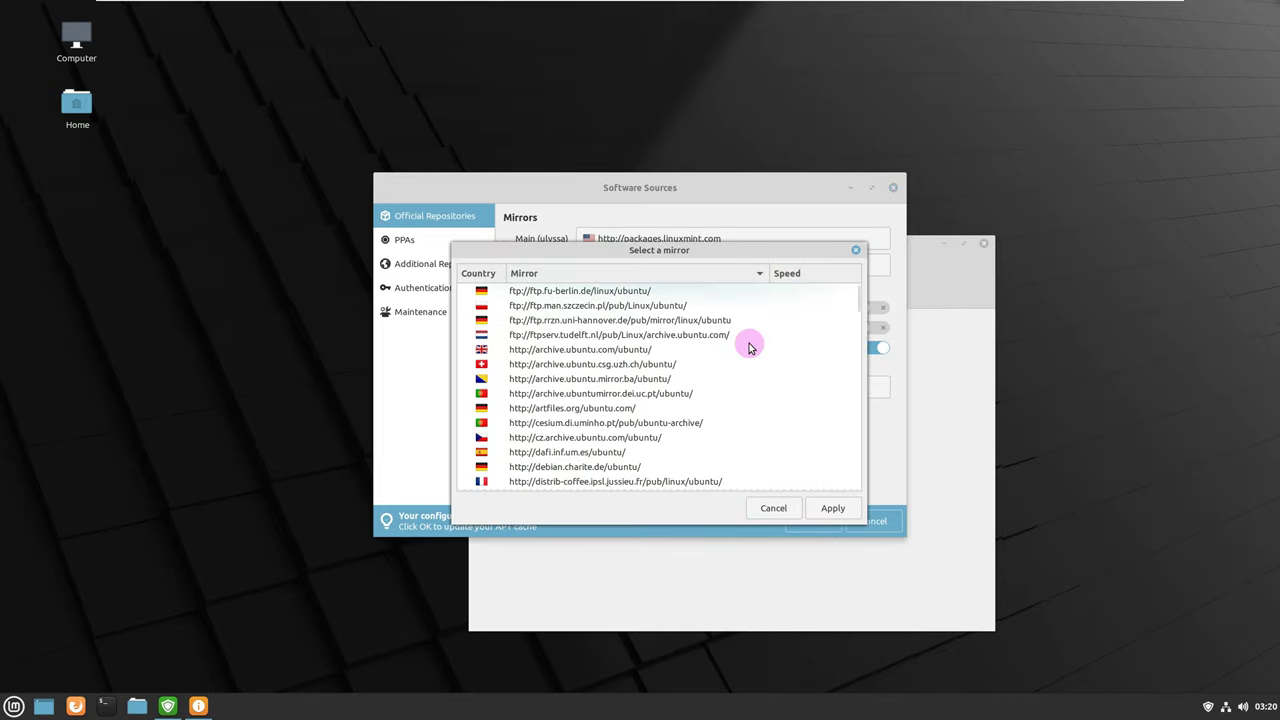
scroll(750, 347, down, 1)
scroll(750, 347, down, 10)
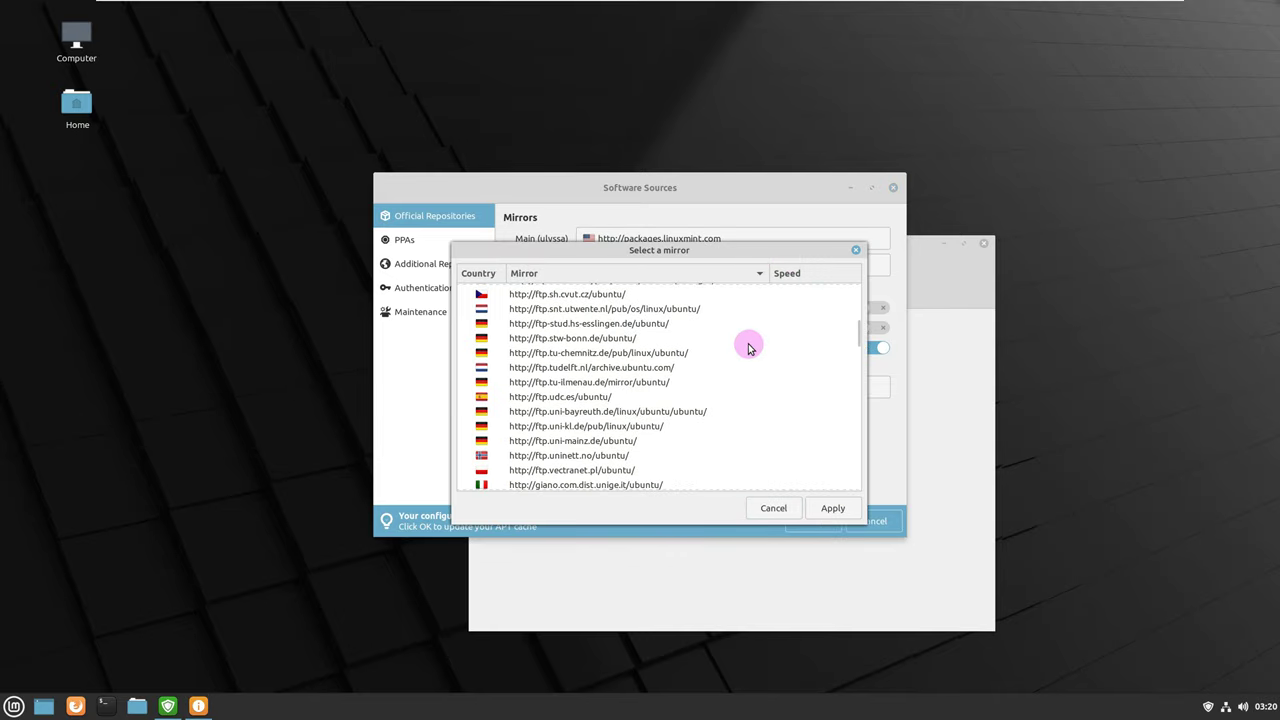
scroll(750, 347, down, 8)
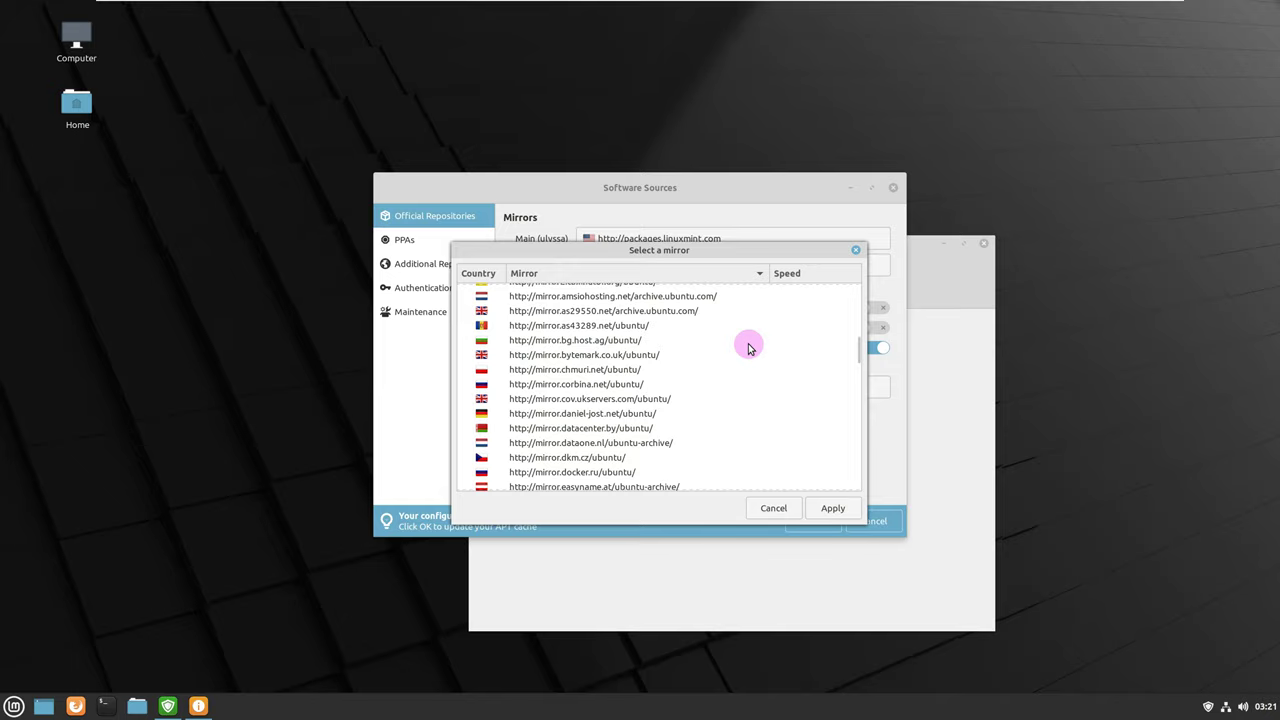
click(775, 510)
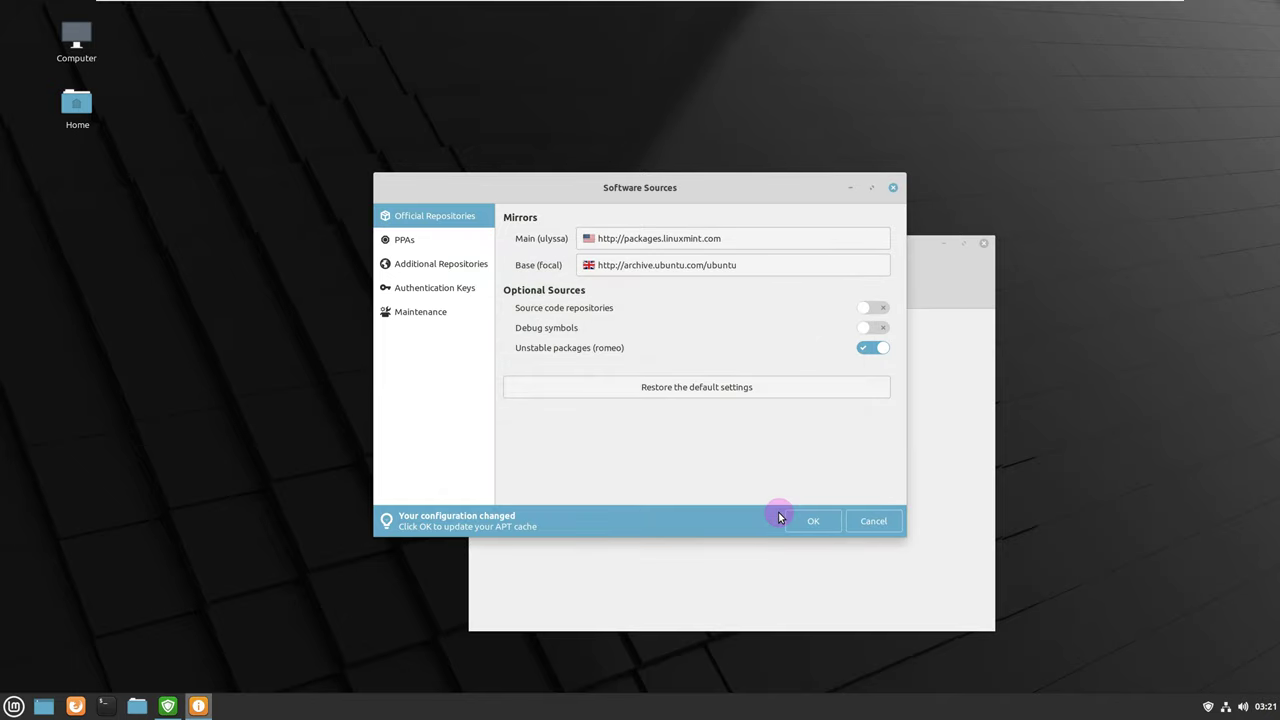
click(885, 523)
click(892, 189)
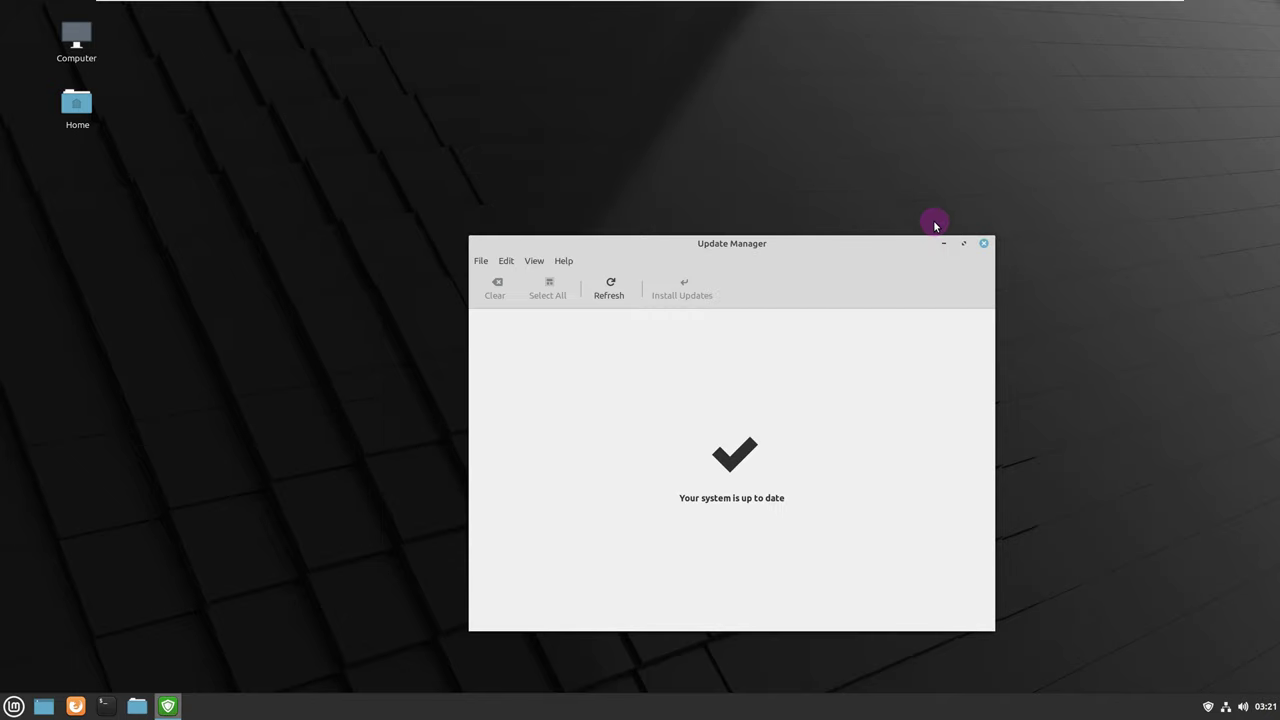
Close Update Manager, open a terminal from the desktop and check the installed desktop version with "cinnamon --version".
click(982, 243)
right_click(787, 240)
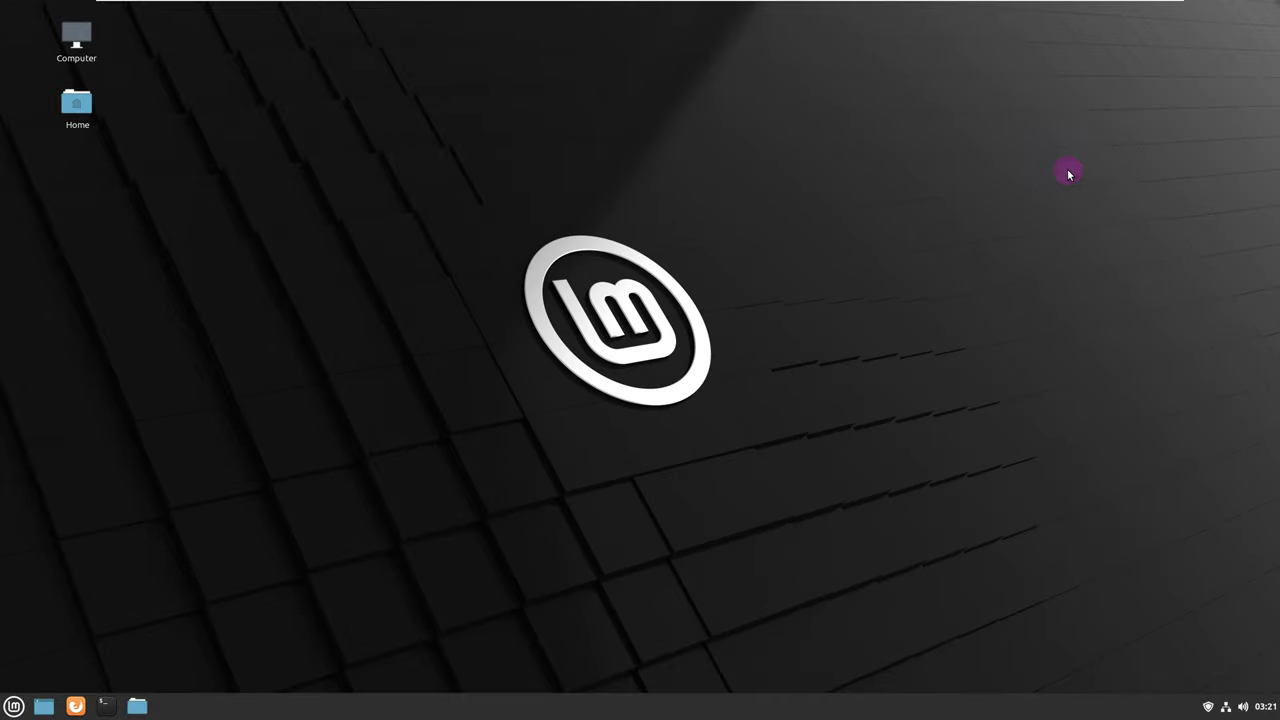
click(633, 396)
right_click(695, 219)
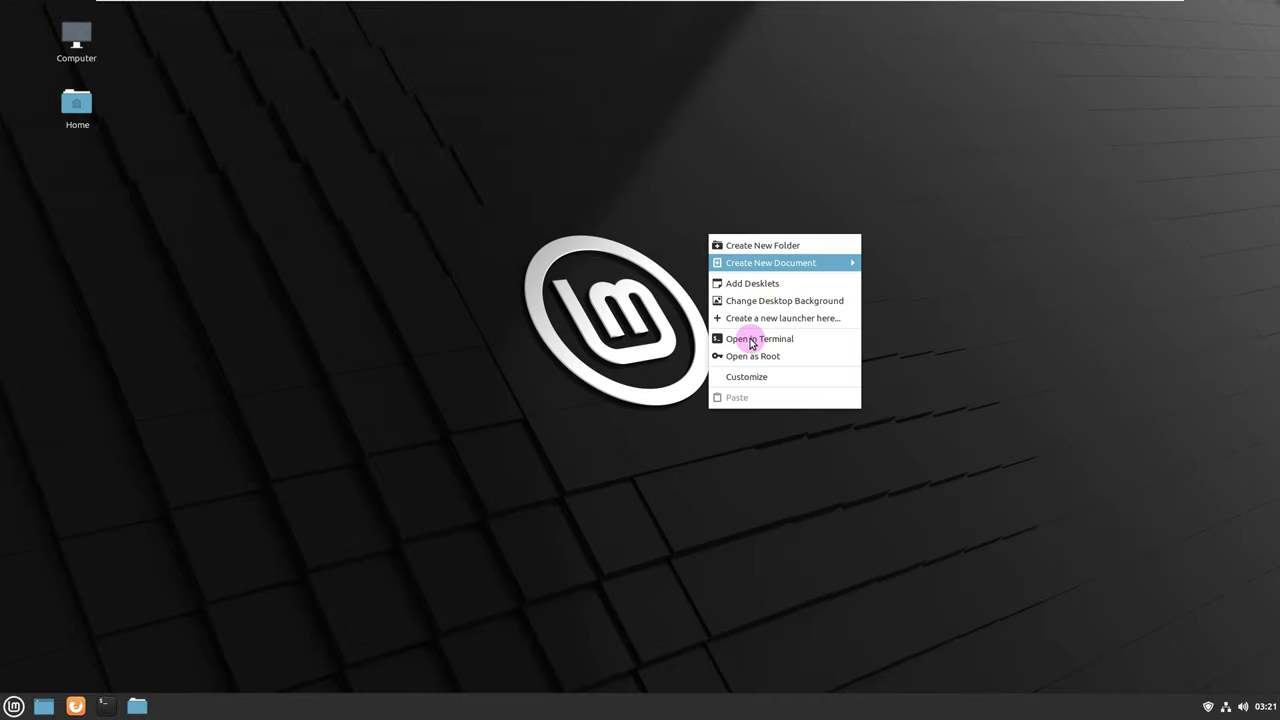
click(751, 343)
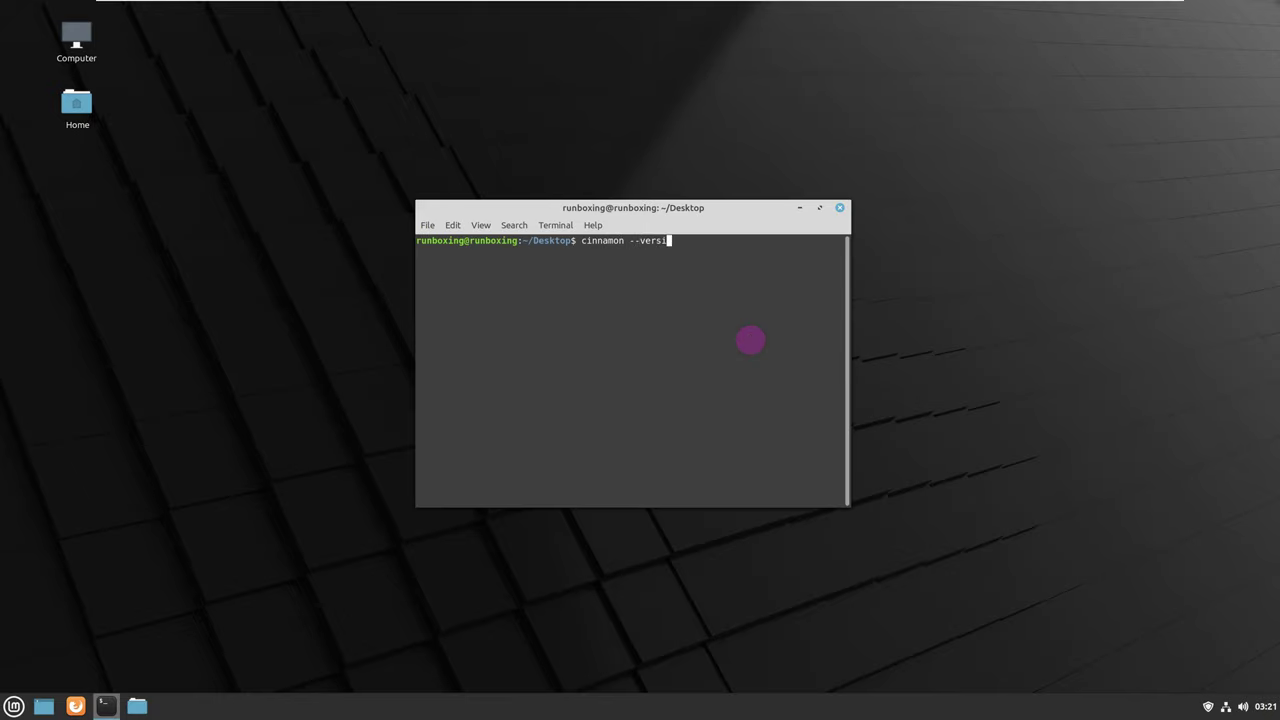
text(cinnamon --version)
key(Return)
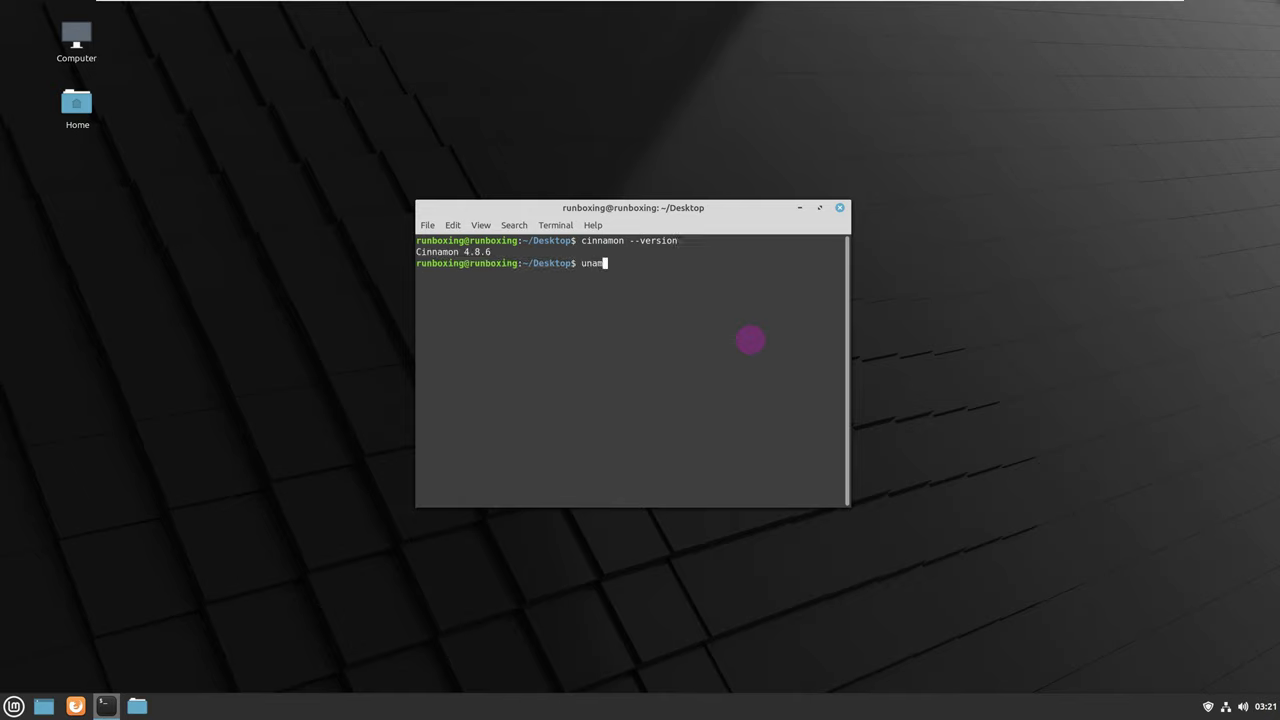
Query the kernel details in the terminal with uname -a, uname -r and plain uname.
text(uname -a)
key(Return)
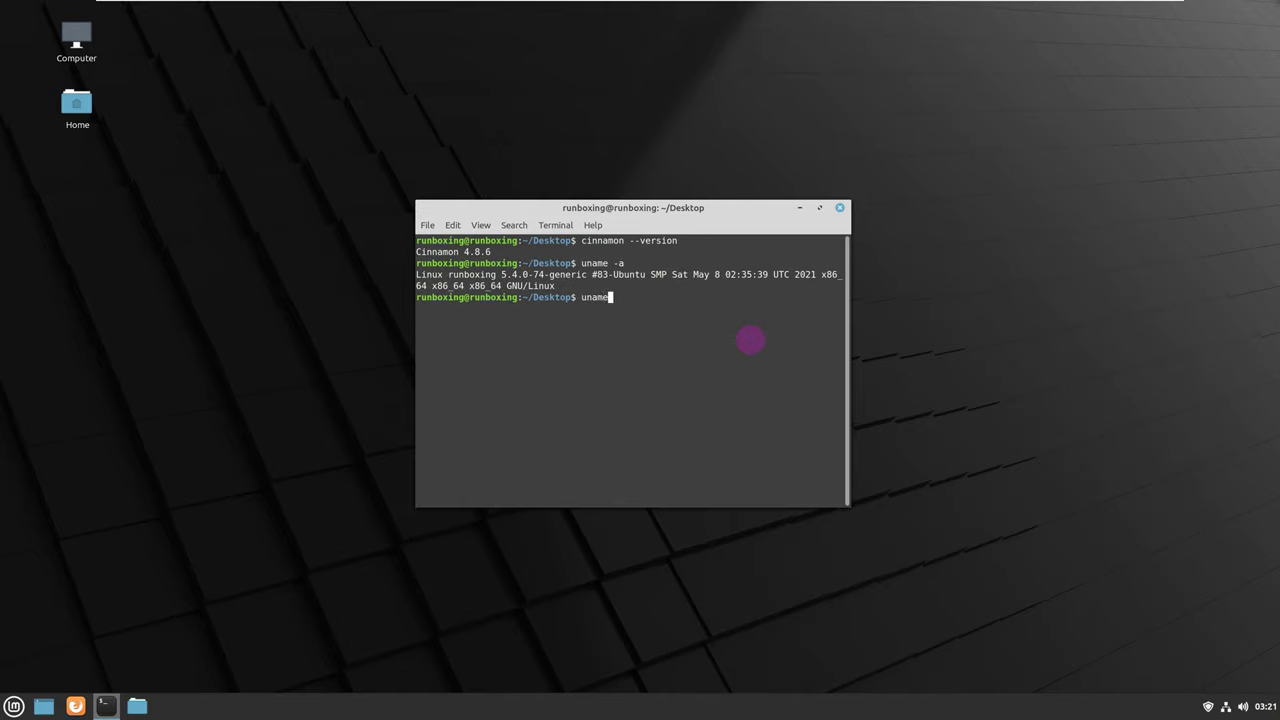
text(uname -r)
key(Return)
text(uname)
key(Return)
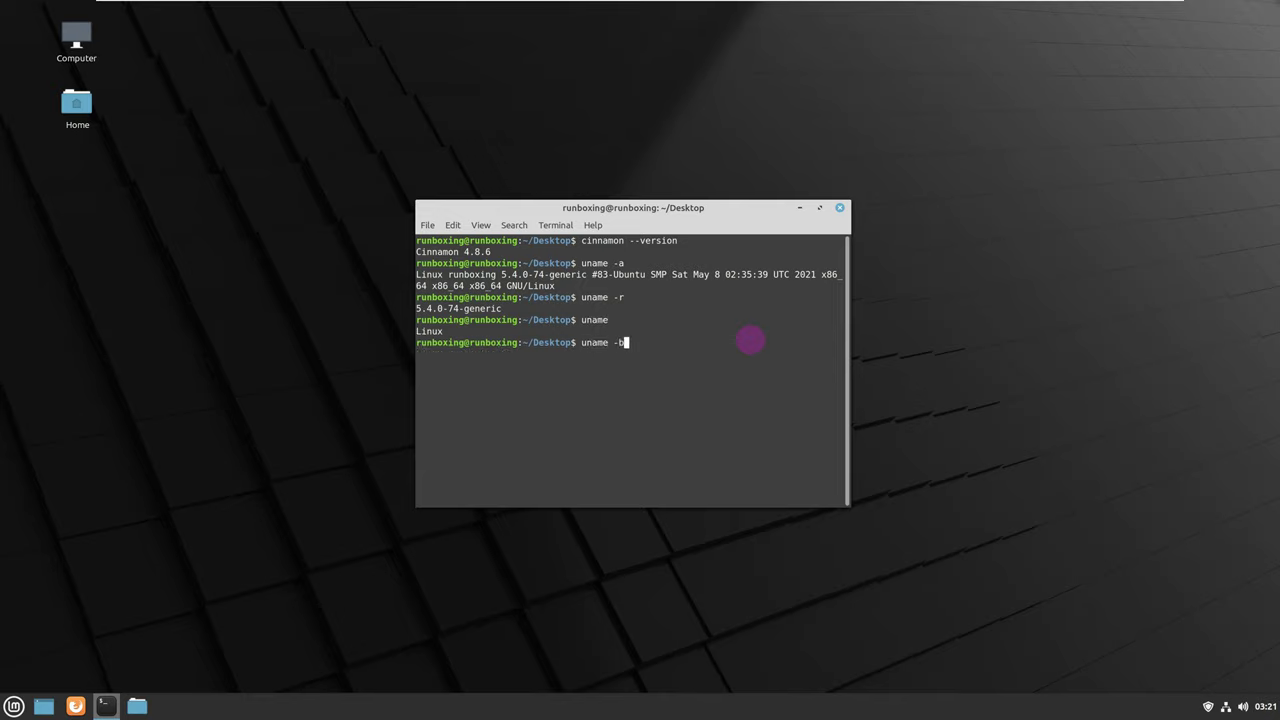
Query the host name, operating system and hardware platform with uname -n, uname -o and uname -i.
text(uname -n)
key(Return)
text(uname -)
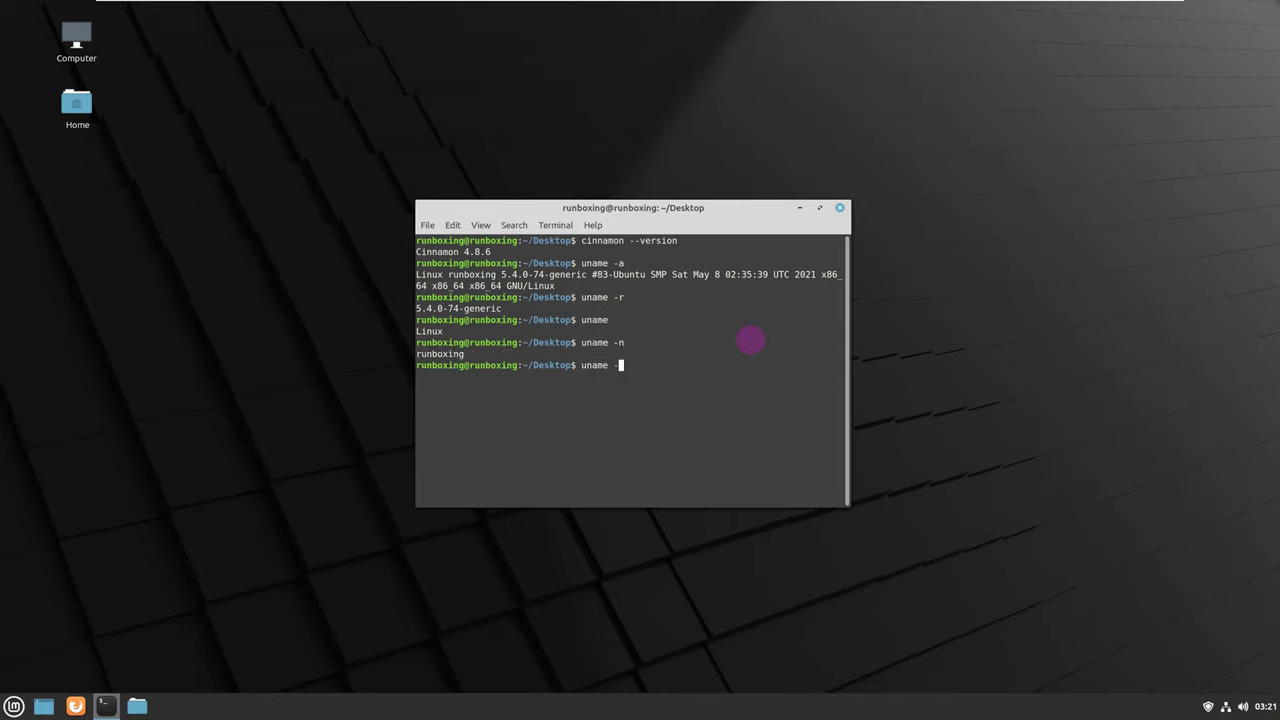
text(o)
key(Return)
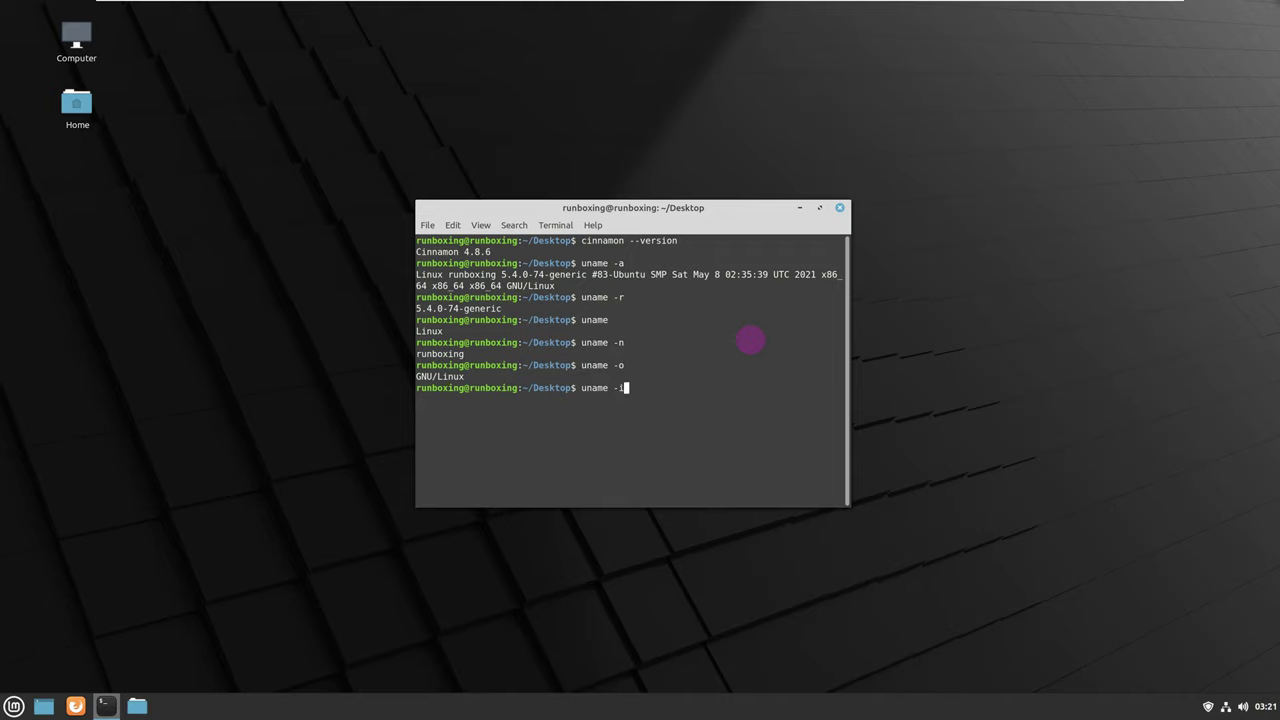
text(uname -i)
key(Return)
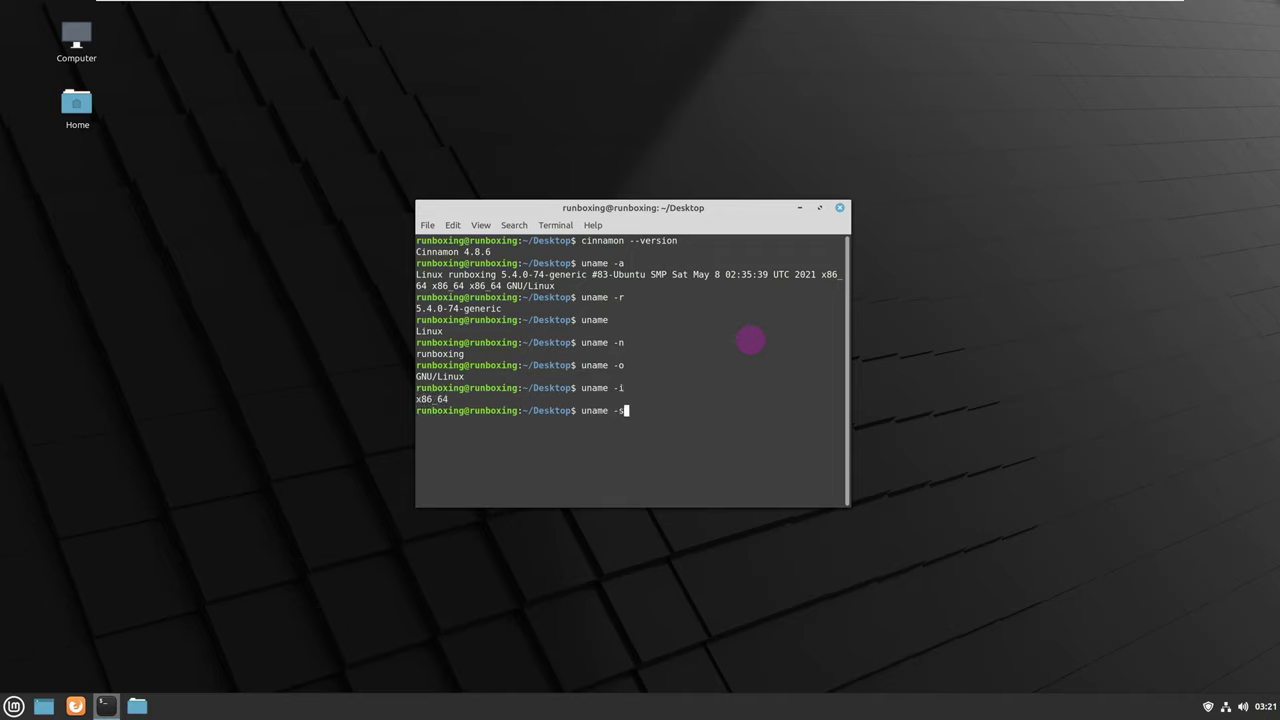
Query the kernel name and build version with uname -s and uname -v, and exit the terminal.
text(uname -s)
key(Return)
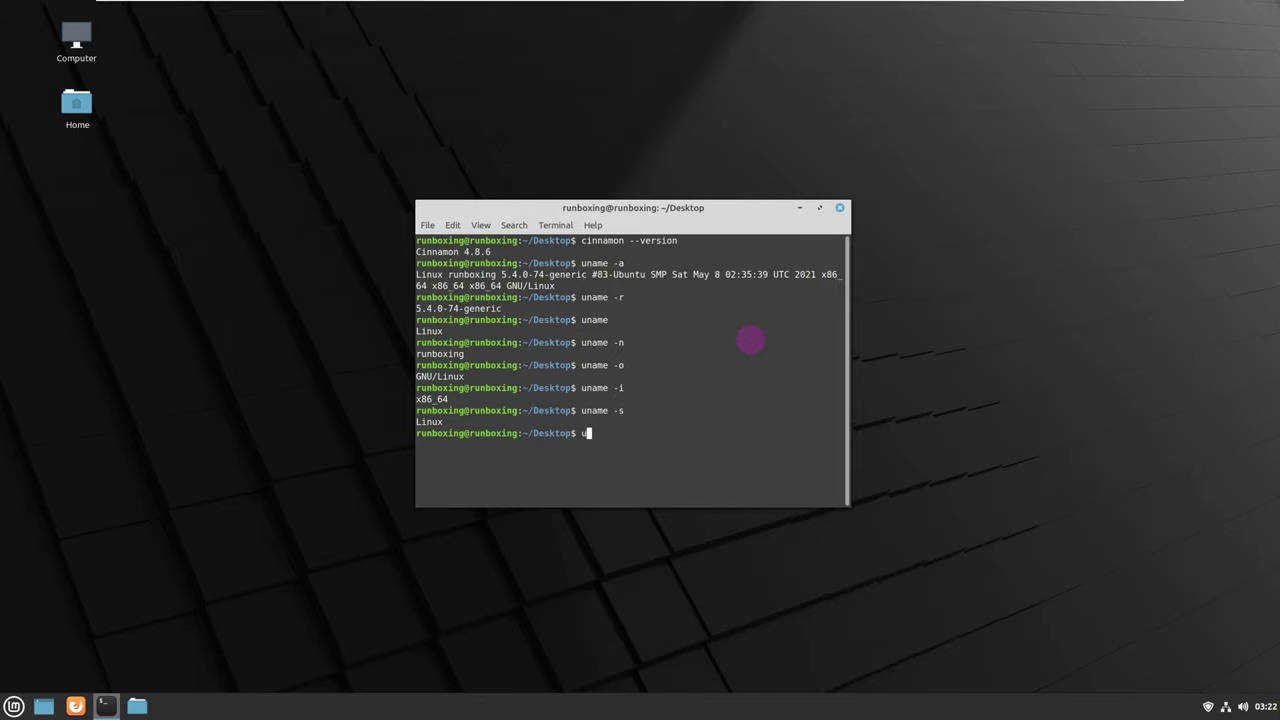
text(uname -v)
key(Return)
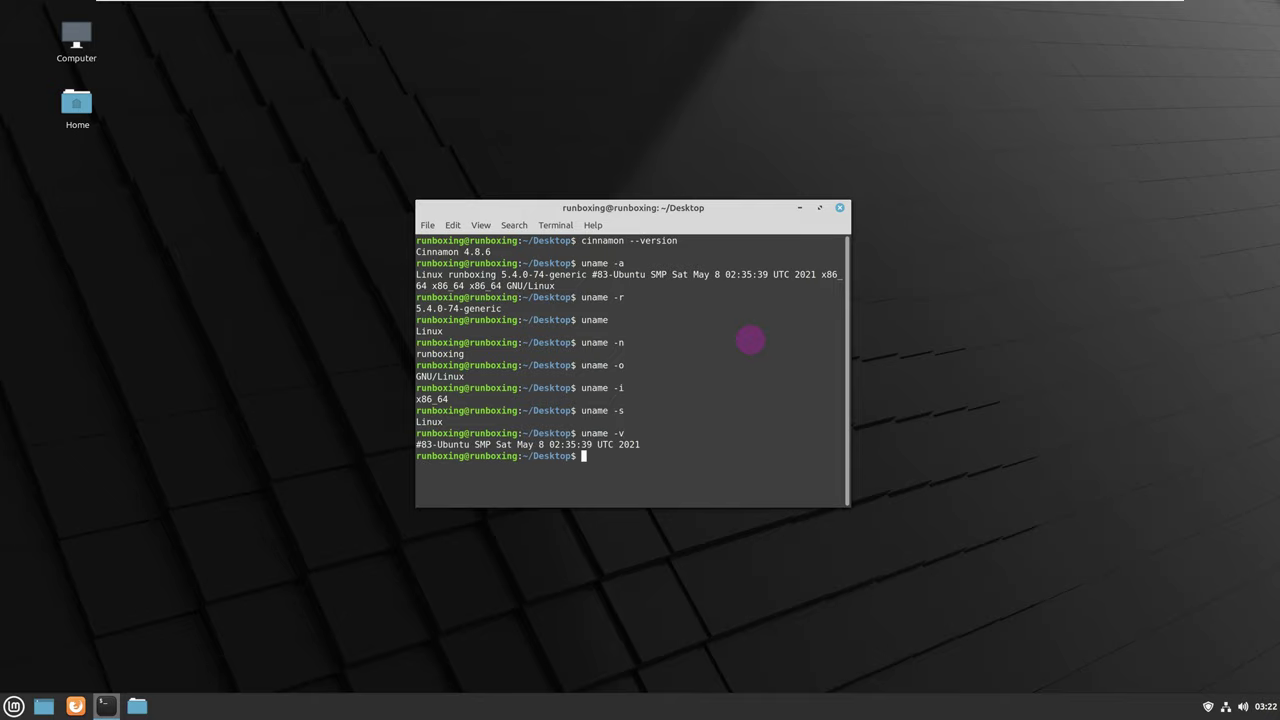
text(exit)
key(Return)
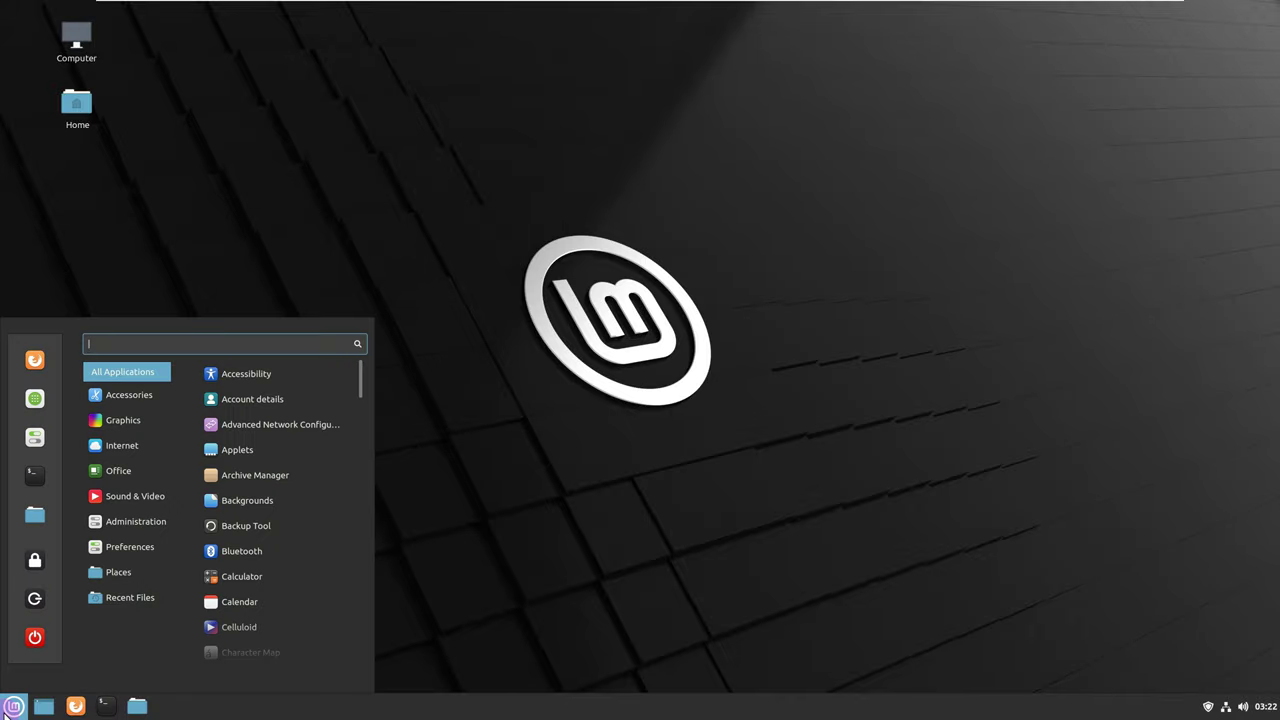
Open System Settings, look through its categories down to Hardware and Administration, and close it.
click(14, 706)
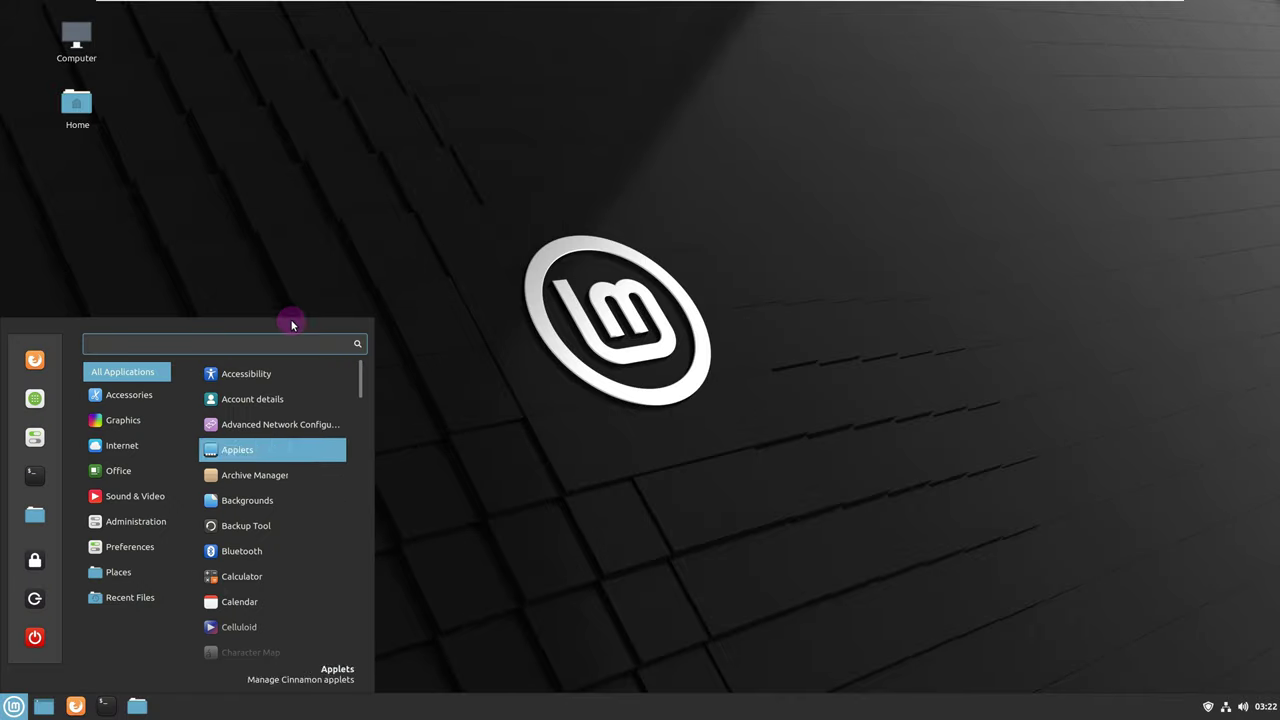
click(35, 440)
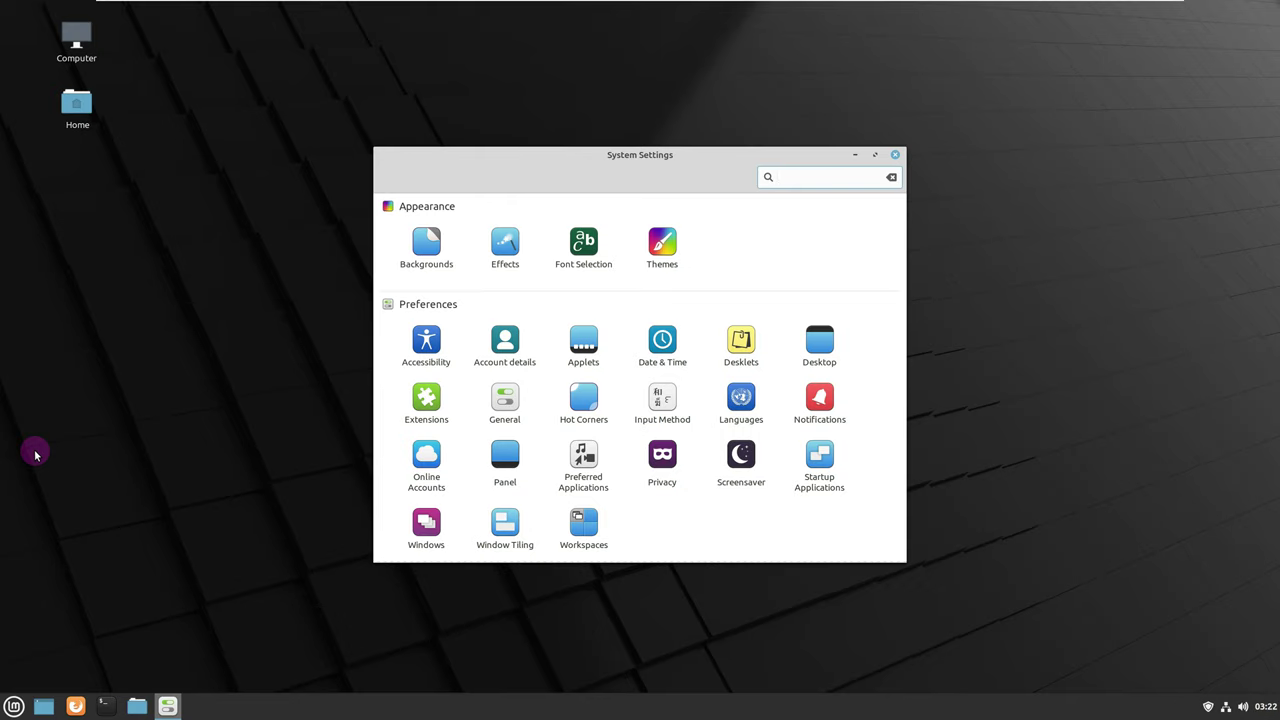
scroll(623, 476, down, 5)
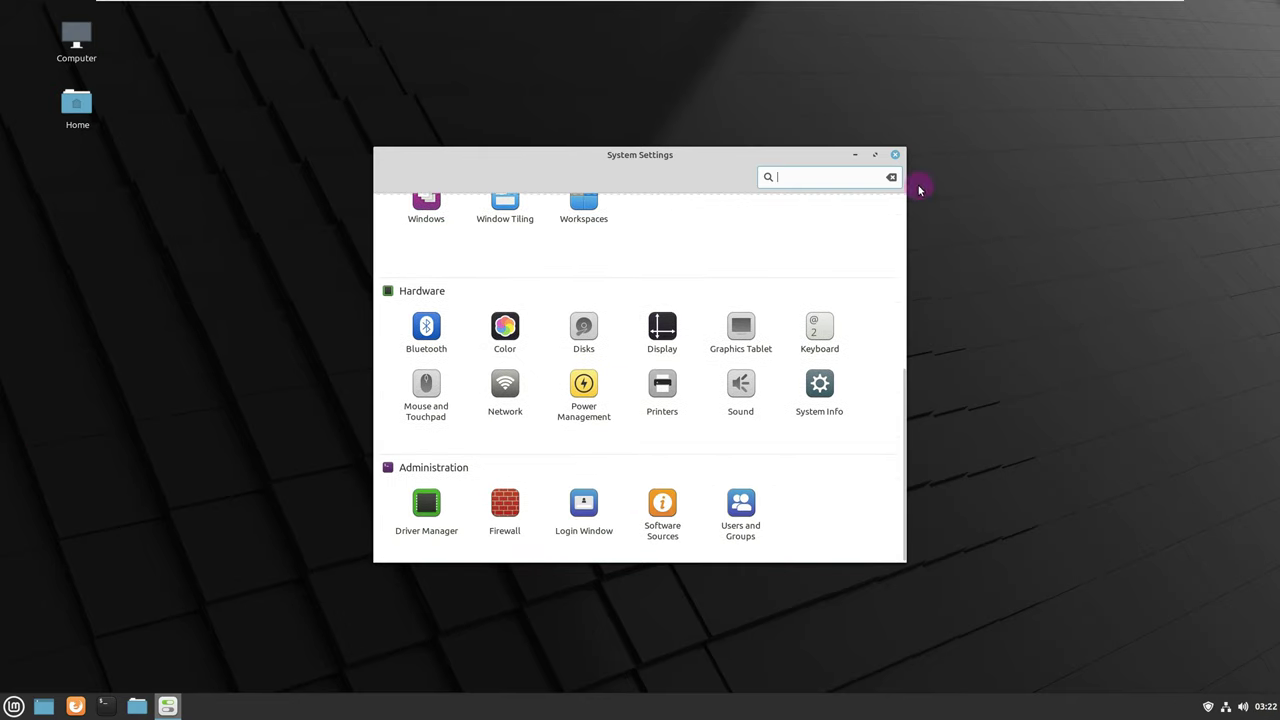
click(895, 154)
Shut down the Linux Mint system and confirm the shutdown.
key(super)
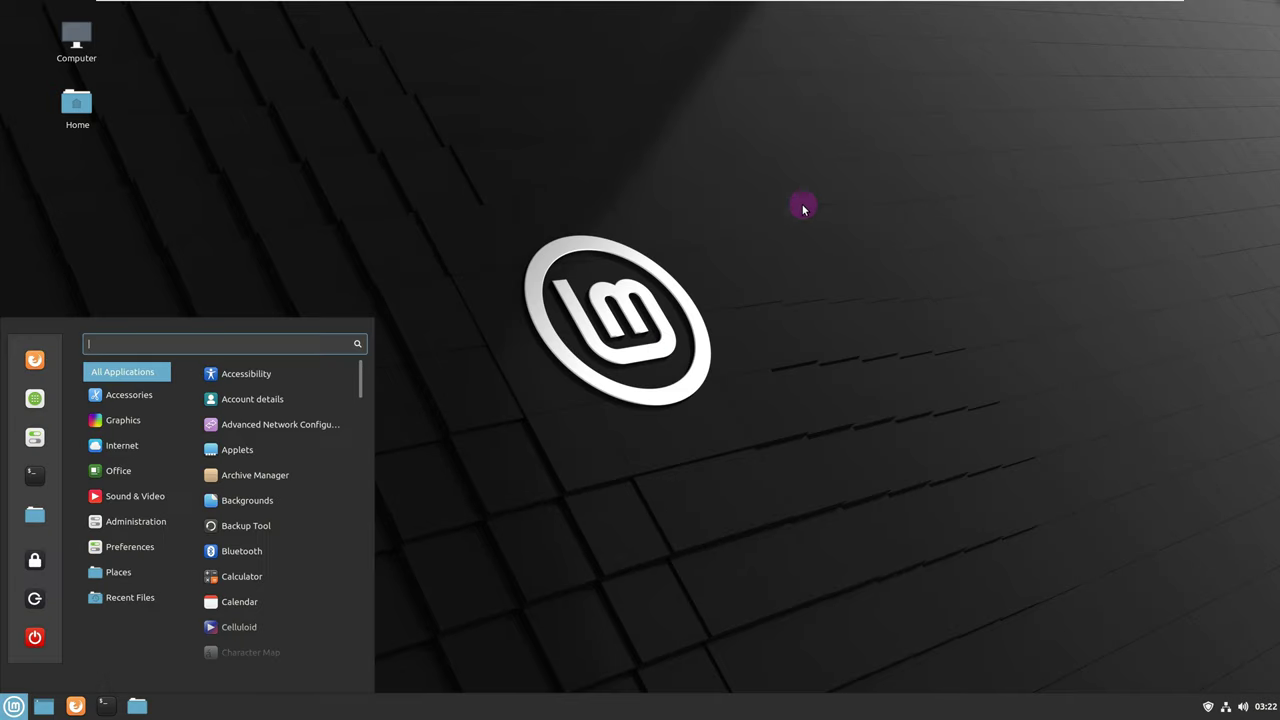
click(52, 623)
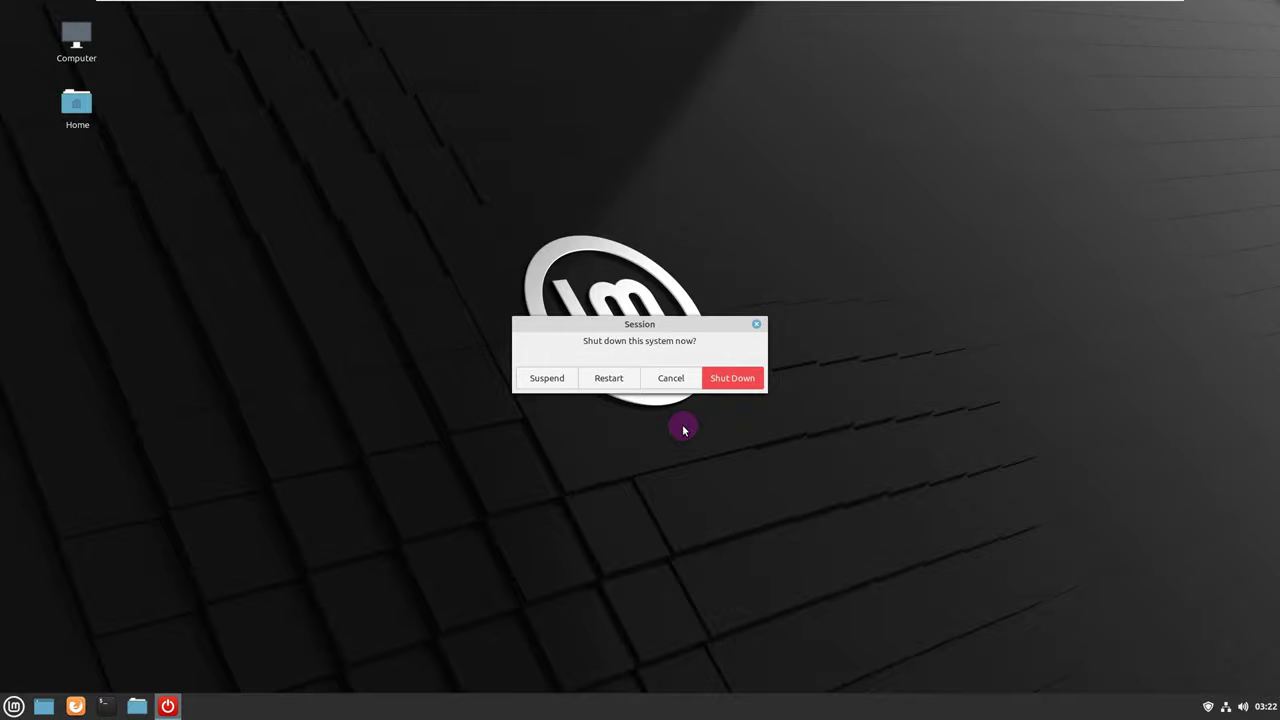
click(727, 379)
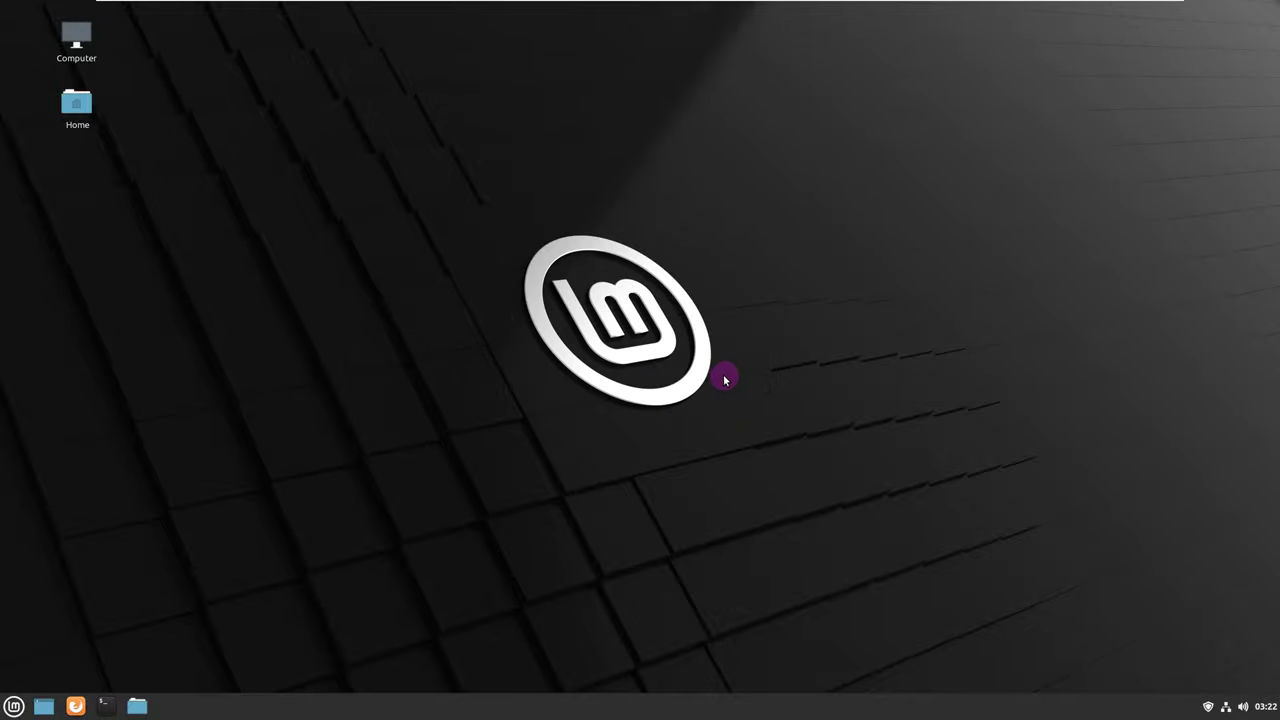